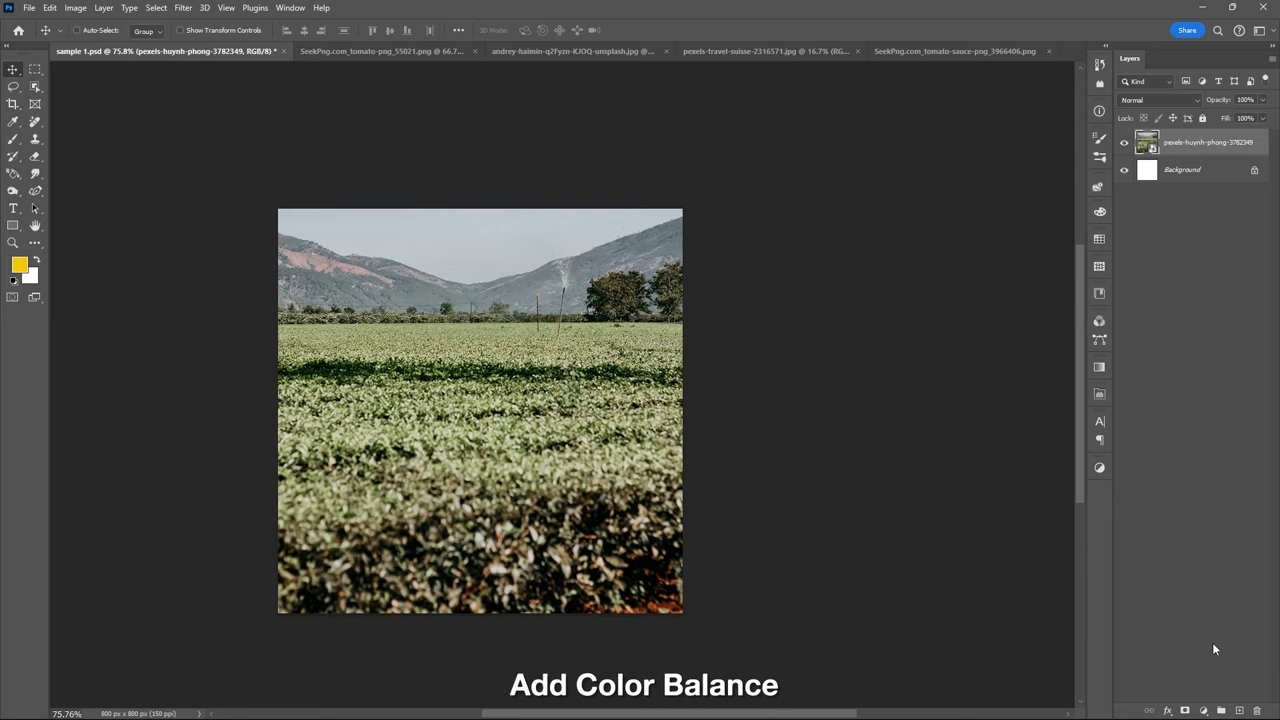
Add a Color Balance adjustment clipped to the field photo, with Yellow/Blue at -15
{"action": "left_click", "coordinate": [1208, 711]}
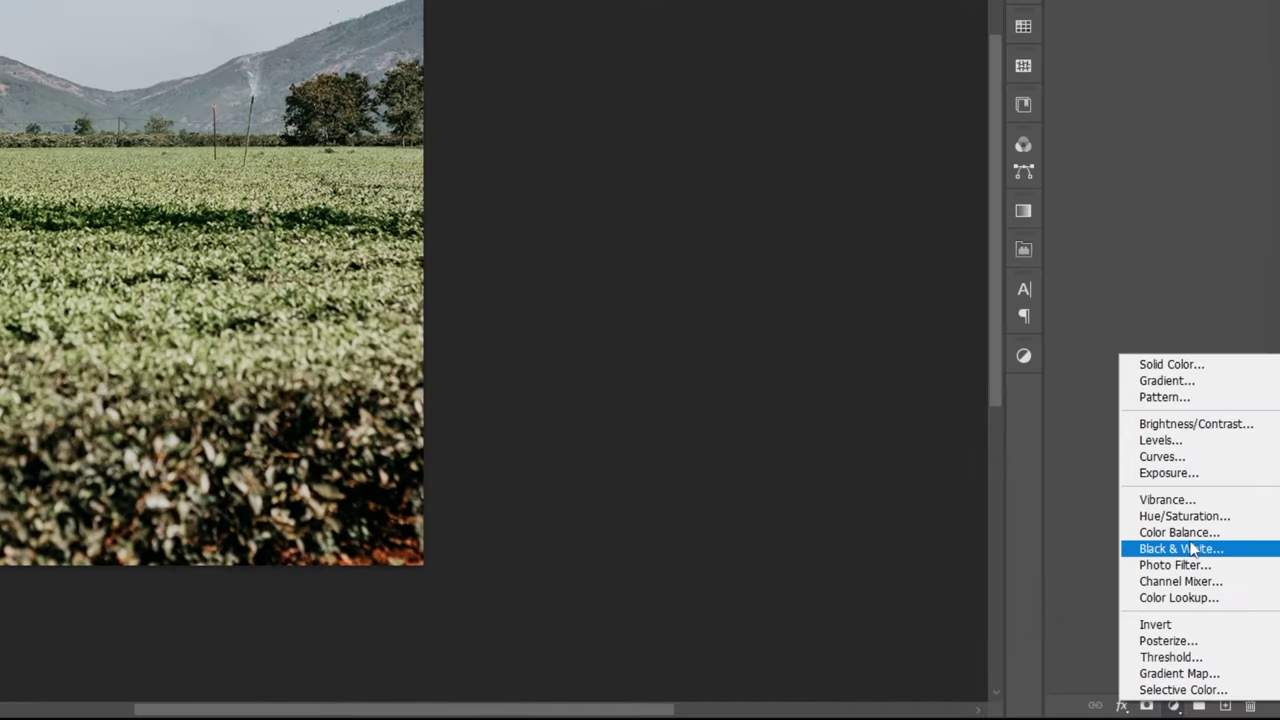
{"action": "left_click", "coordinate": [1207, 590]}
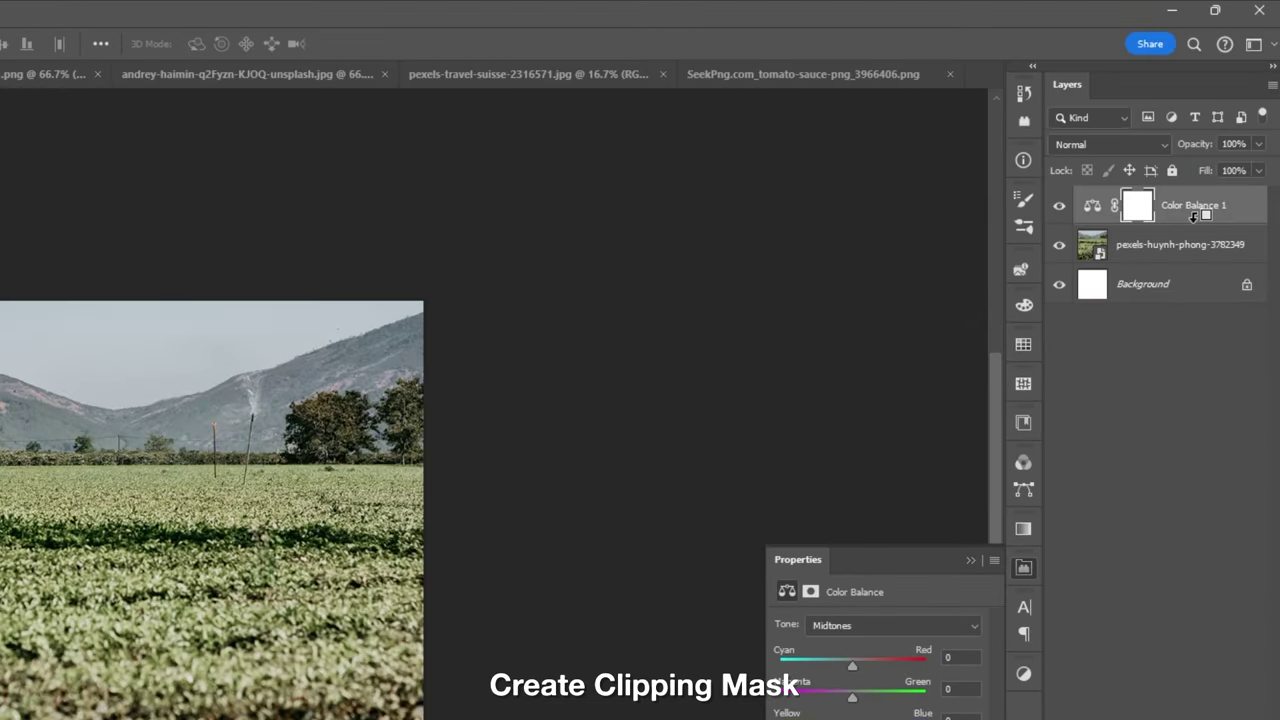
{"action": "left_click", "coordinate": [1193, 216], "text": "alt"}
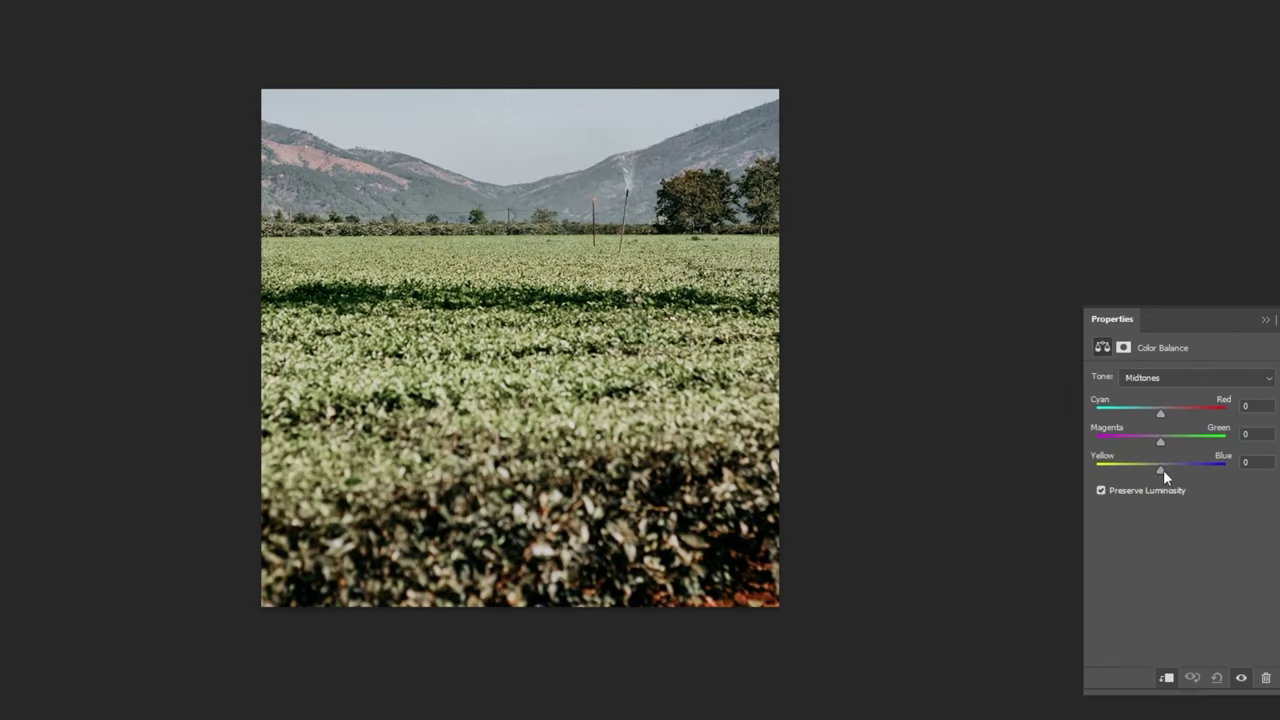
{"action": "mouse_move", "coordinate": [1160, 470]}
{"action": "left_mouse_down"}
{"action": "mouse_move", "coordinate": [1147, 469]}
{"action": "mouse_move", "coordinate": [1152, 442]}
{"action": "left_mouse_up"}
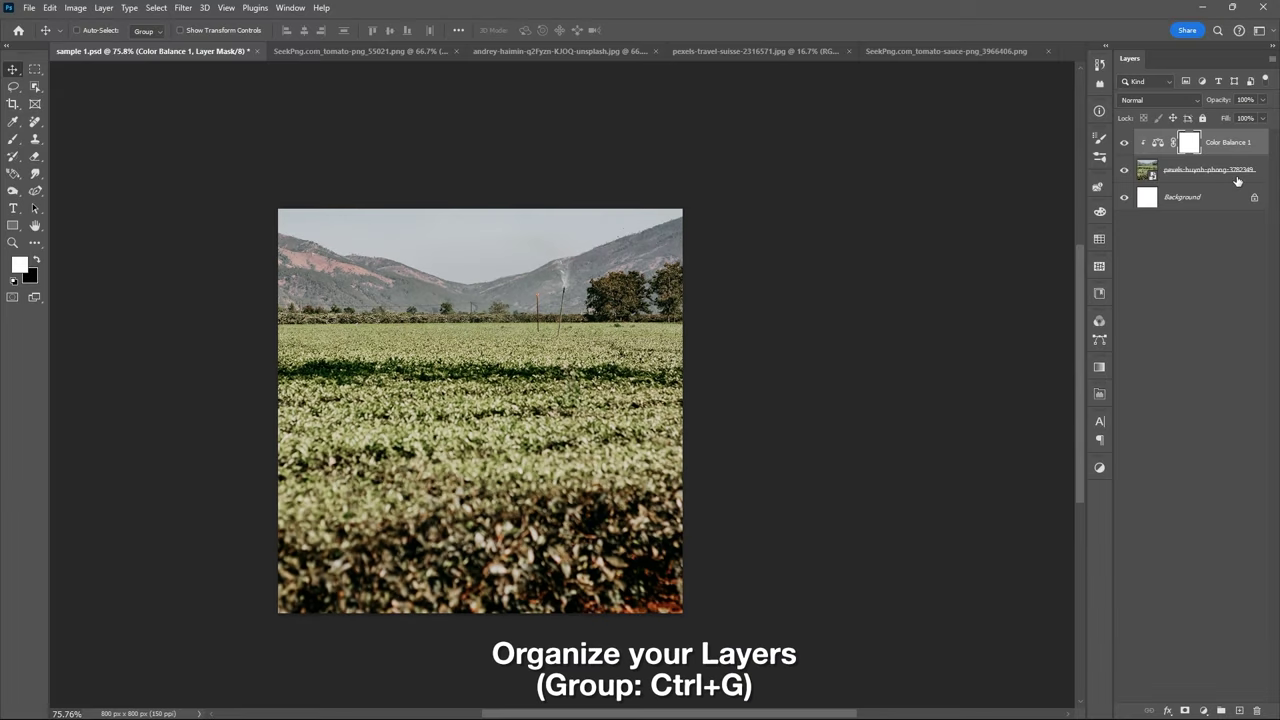
Group the field photo and its adjustment as 'Mountains', then bring up the ketchup image
{"action": "left_click", "coordinate": [1238, 181]}
{"action": "key", "text": "ctrl+g"}
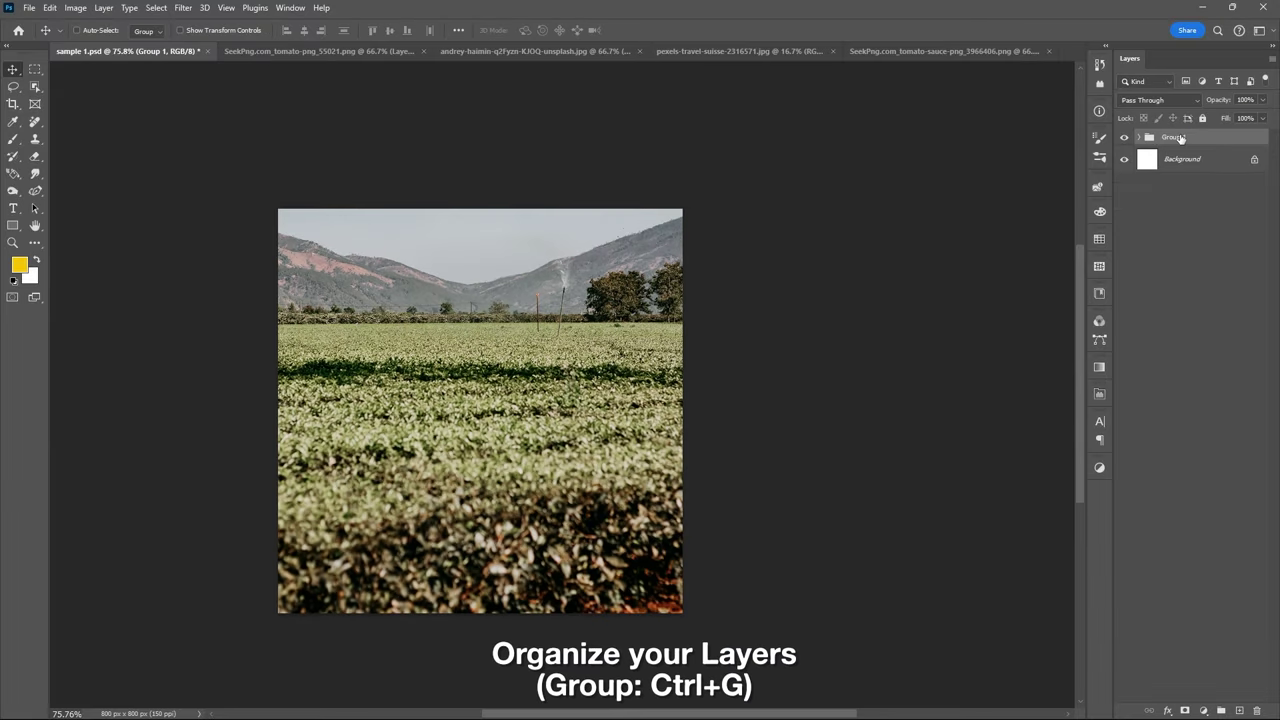
{"action": "double_click", "coordinate": [1175, 137]}
{"action": "type", "text": "untains"}
{"action": "key", "text": "Return"}
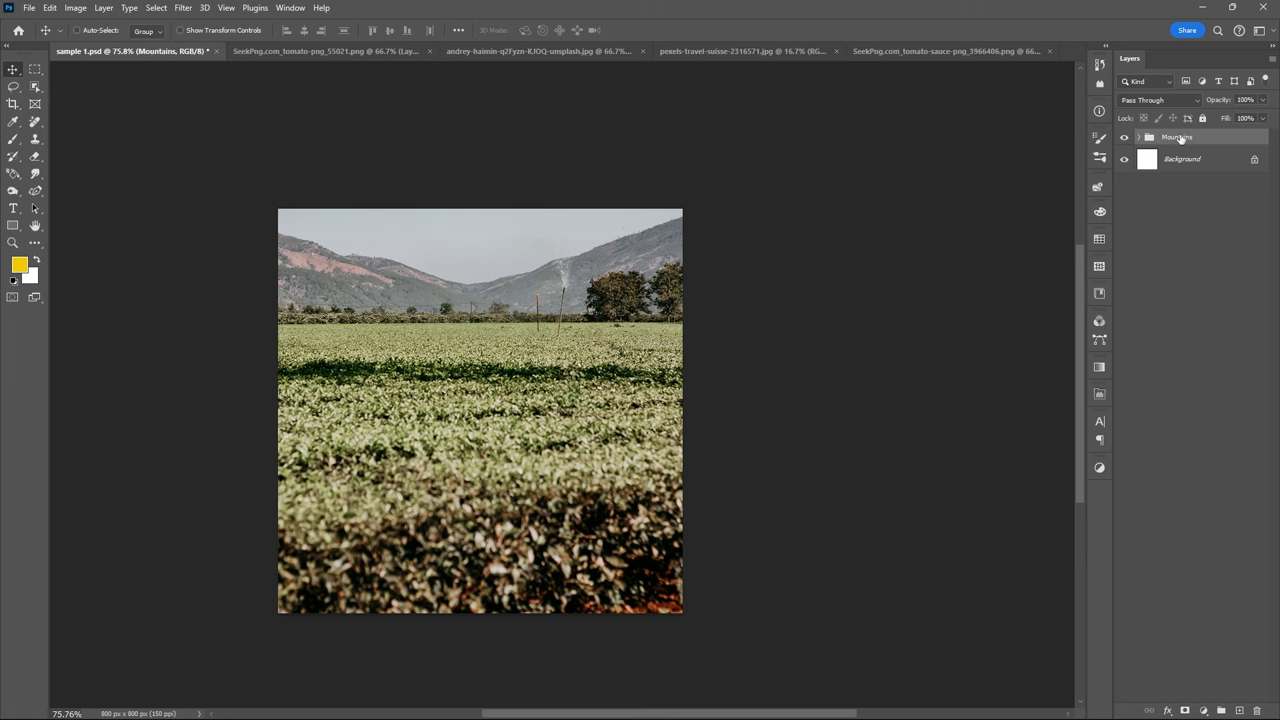
{"action": "left_click", "coordinate": [982, 51]}
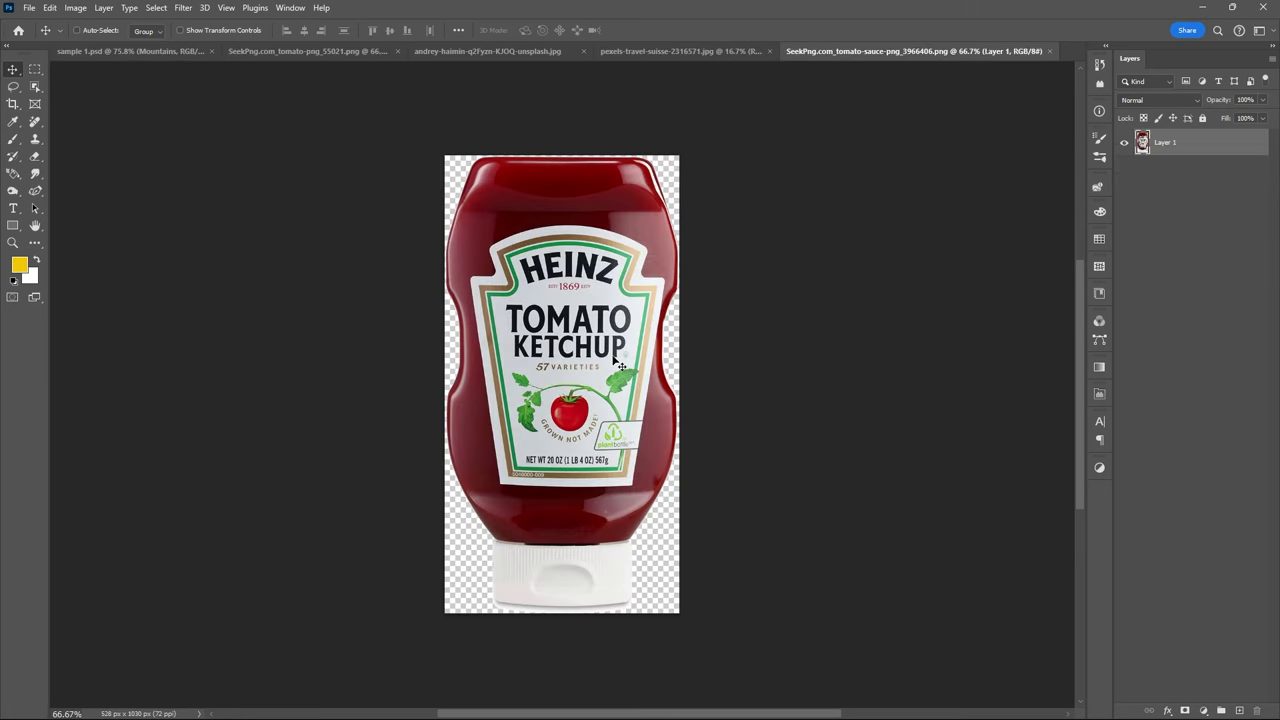
Drag the ketchup bottle into the scene document and scale it down
{"action": "mouse_move", "coordinate": [620, 362]}
{"action": "left_mouse_down"}
{"action": "mouse_move", "coordinate": [187, 56]}
{"action": "mouse_move", "coordinate": [480, 410]}
{"action": "left_mouse_up"}
{"action": "key", "text": "ctrl+t"}
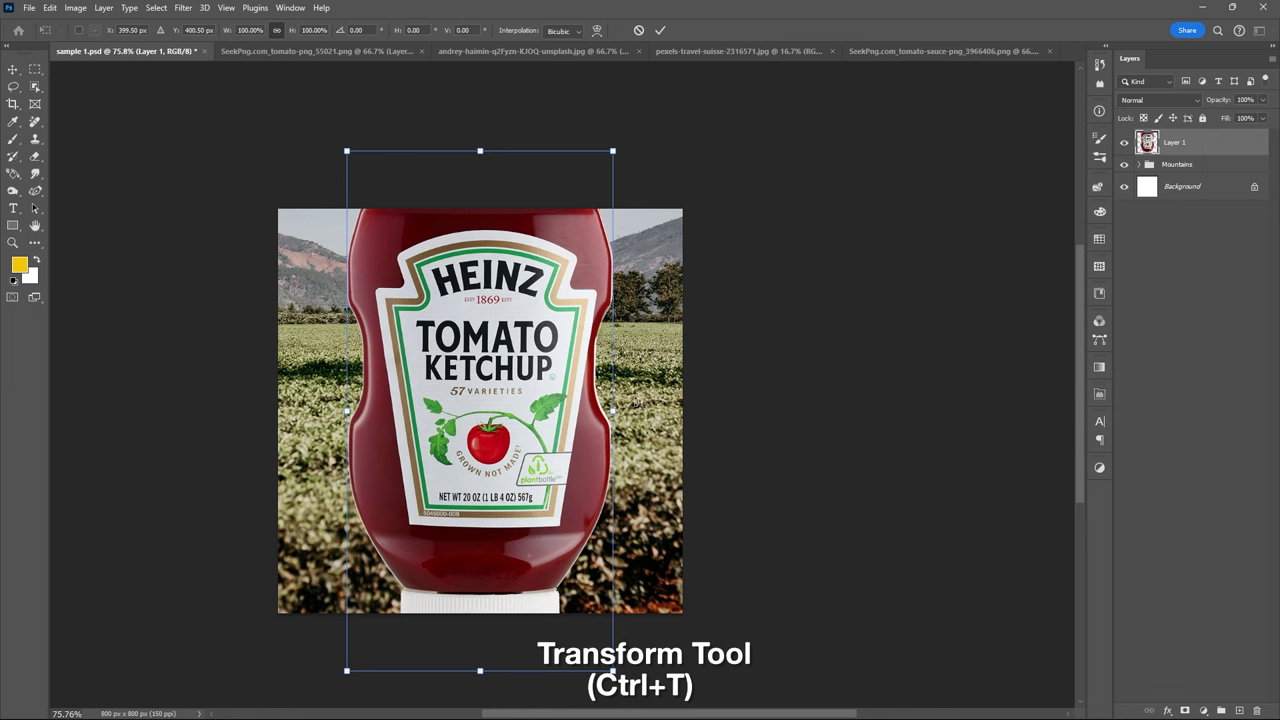
{"action": "left_click_drag", "start_coordinate": [614, 410], "coordinate": [560, 400]}
{"action": "key", "text": "Return"}
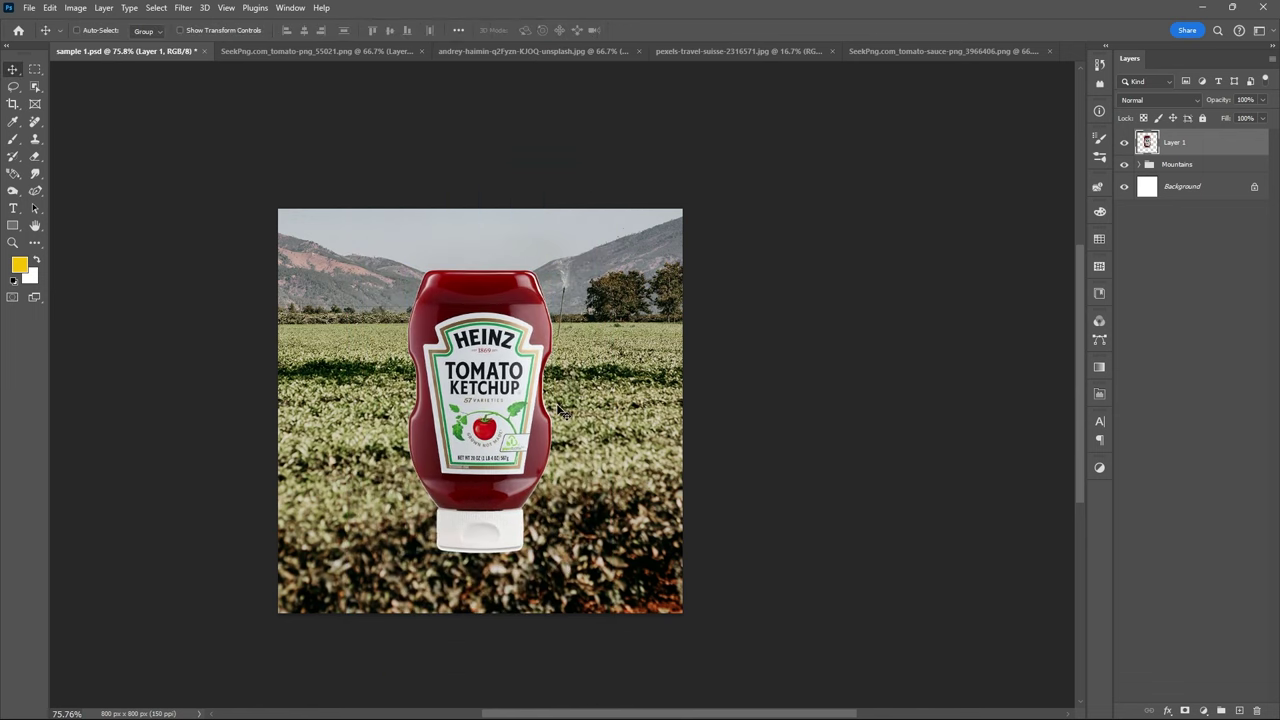
Add a Color Balance adjustment for the bottle, shifting midtones toward yellow, then the highlights
{"action": "left_click", "coordinate": [1203, 710]}
{"action": "left_click", "coordinate": [1220, 591]}
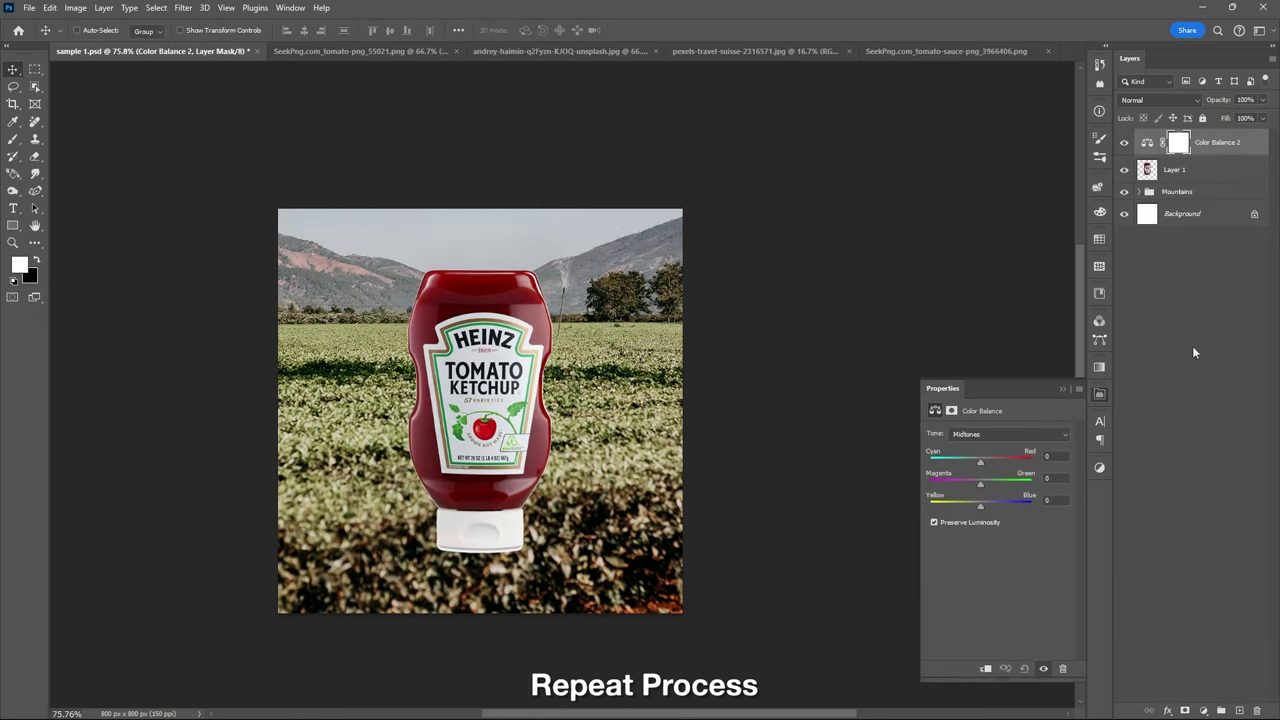
{"action": "left_click_drag", "start_coordinate": [974, 504], "coordinate": [970, 502]}
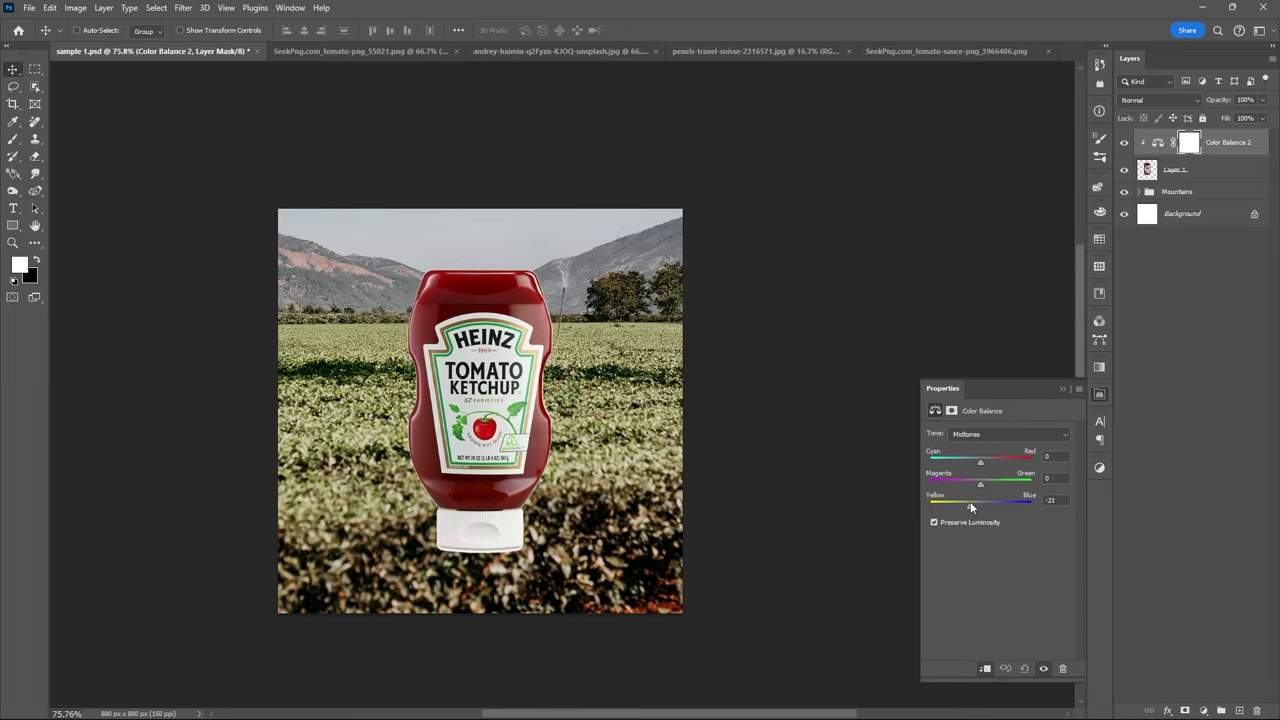
{"action": "left_click", "coordinate": [1008, 434]}
{"action": "left_click", "coordinate": [985, 468]}
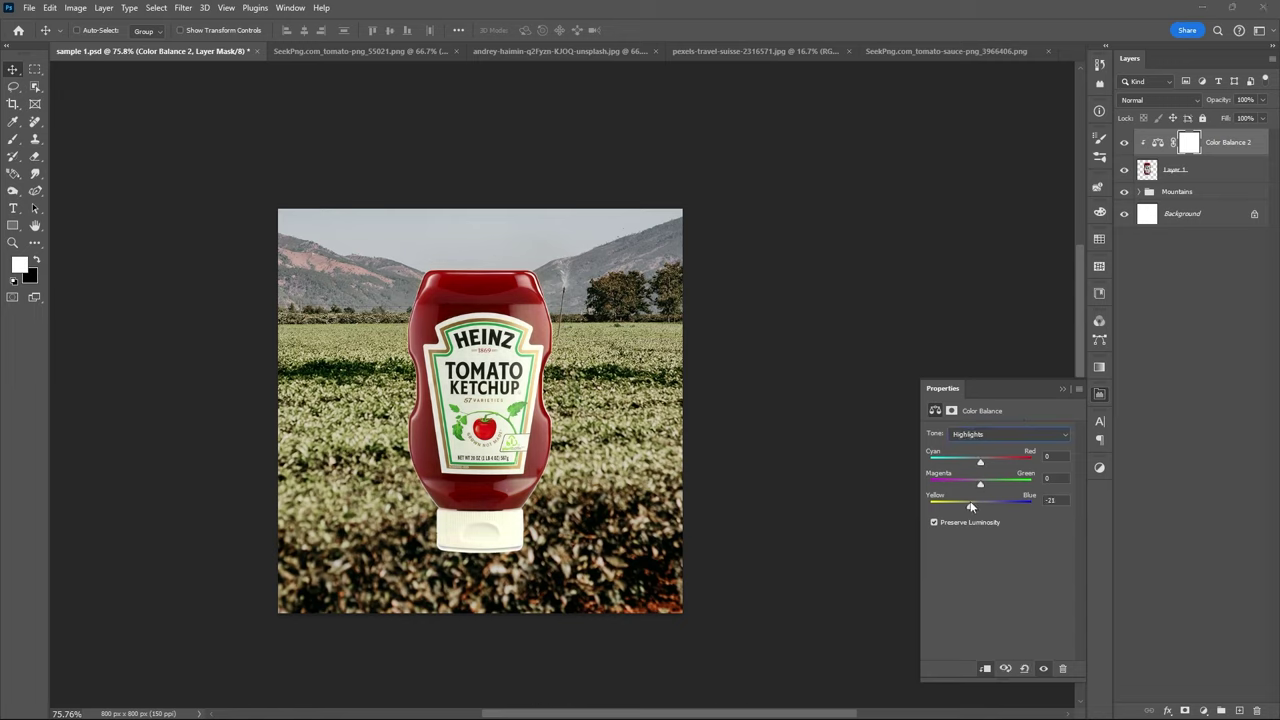
Group the bottle with its adjustment as 'Tomato S' and bring up the wood texture image
{"action": "left_click", "coordinate": [1062, 388]}
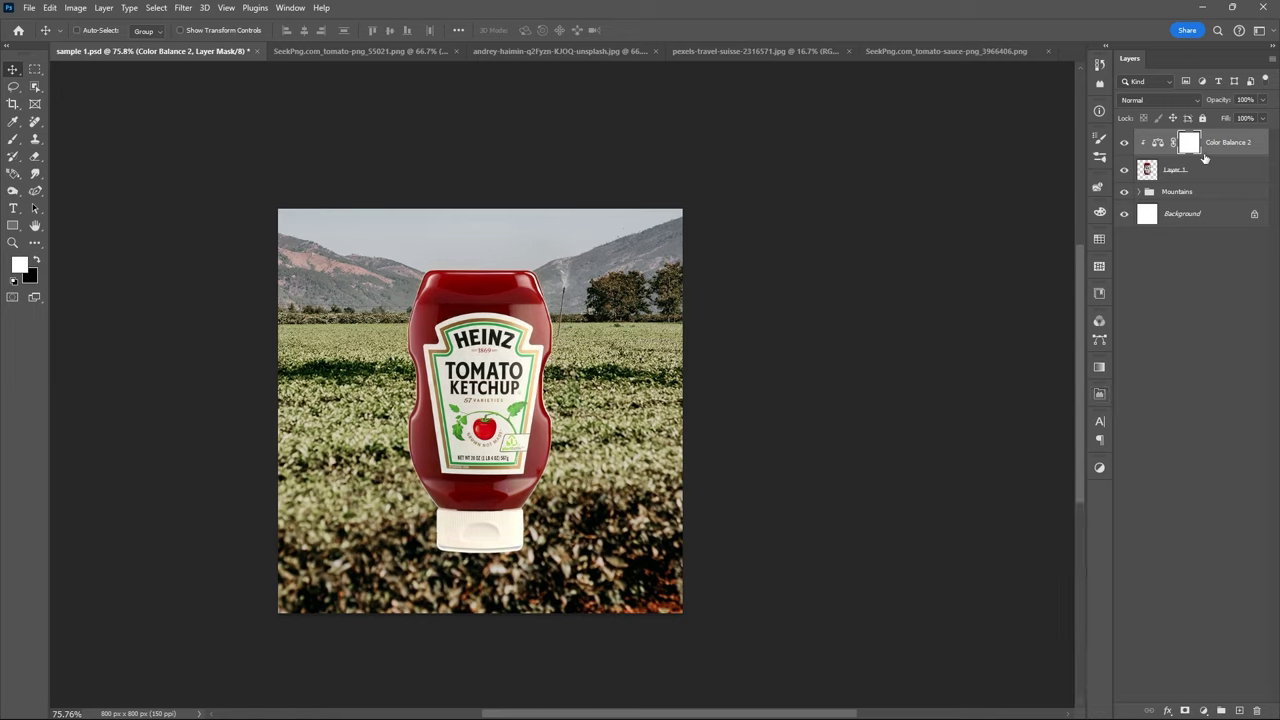
{"action": "left_click", "coordinate": [1200, 165], "text": "shift"}
{"action": "key", "text": "ctrl+g"}
{"action": "double_click", "coordinate": [1175, 137]}
{"action": "type", "text": "Tomato S"}
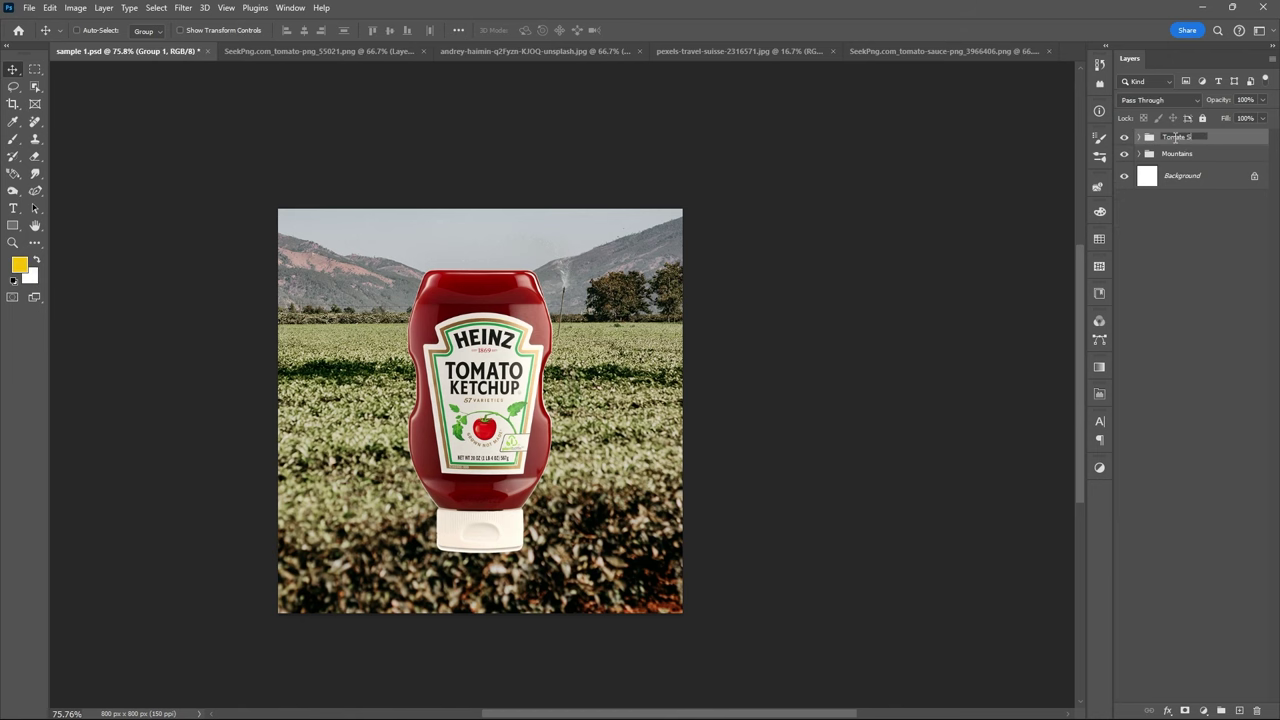
{"action": "key", "text": "Return"}
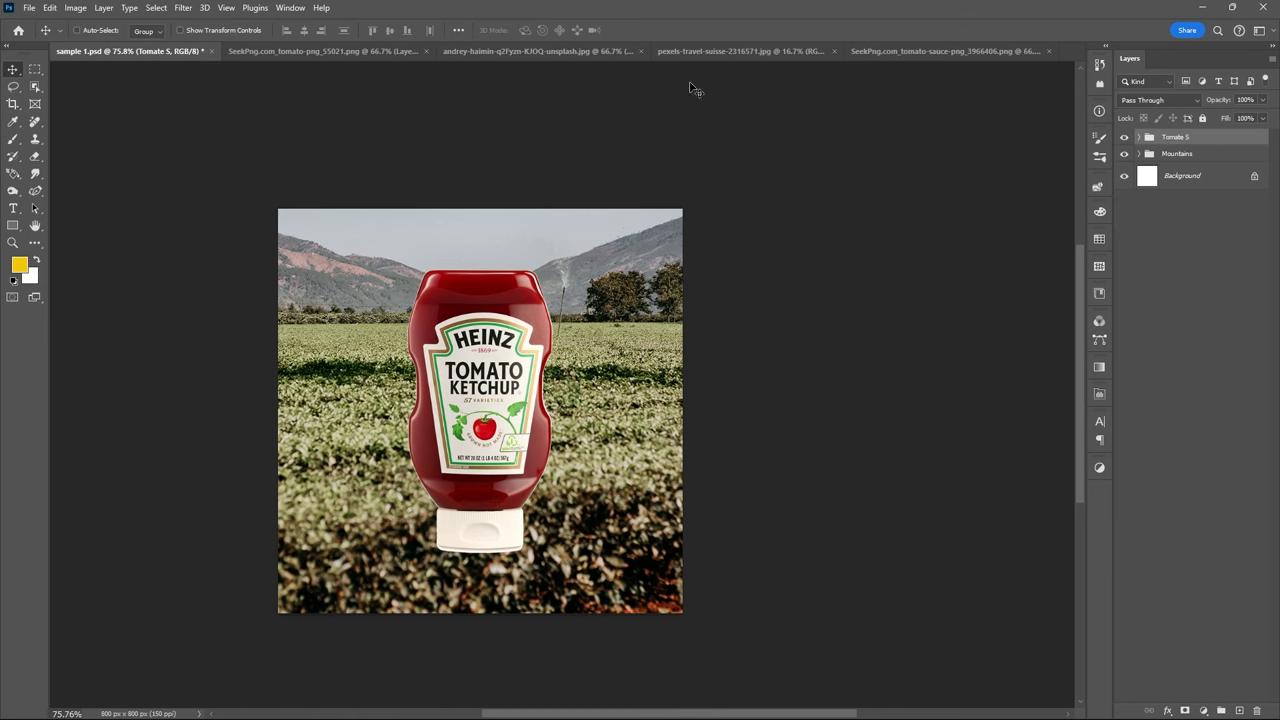
{"action": "left_click", "coordinate": [615, 52]}
{"action": "right_click", "coordinate": [1210, 143]}
Bring the wood texture into the scene as a wide, low strip along the canvas bottom
{"action": "left_click", "coordinate": [1183, 247]}
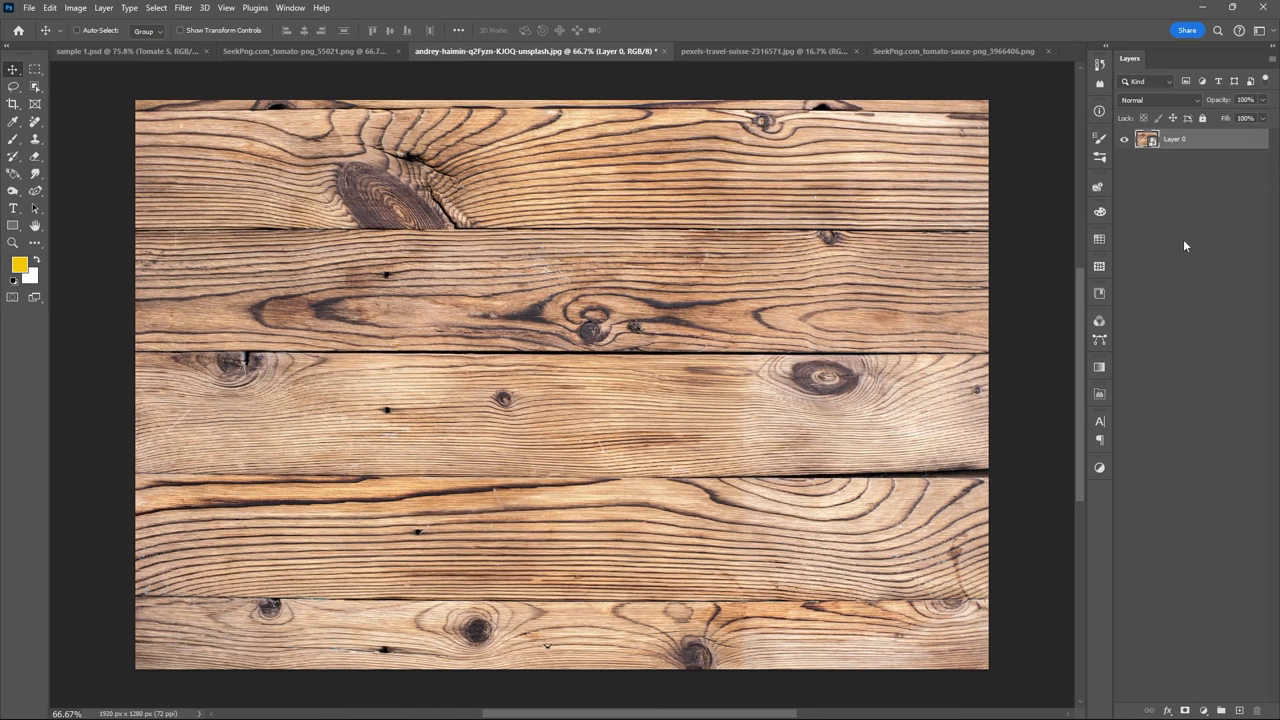
{"action": "key", "text": "ctrl+t"}
{"action": "left_click_drag", "start_coordinate": [988, 668], "coordinate": [570, 492]}
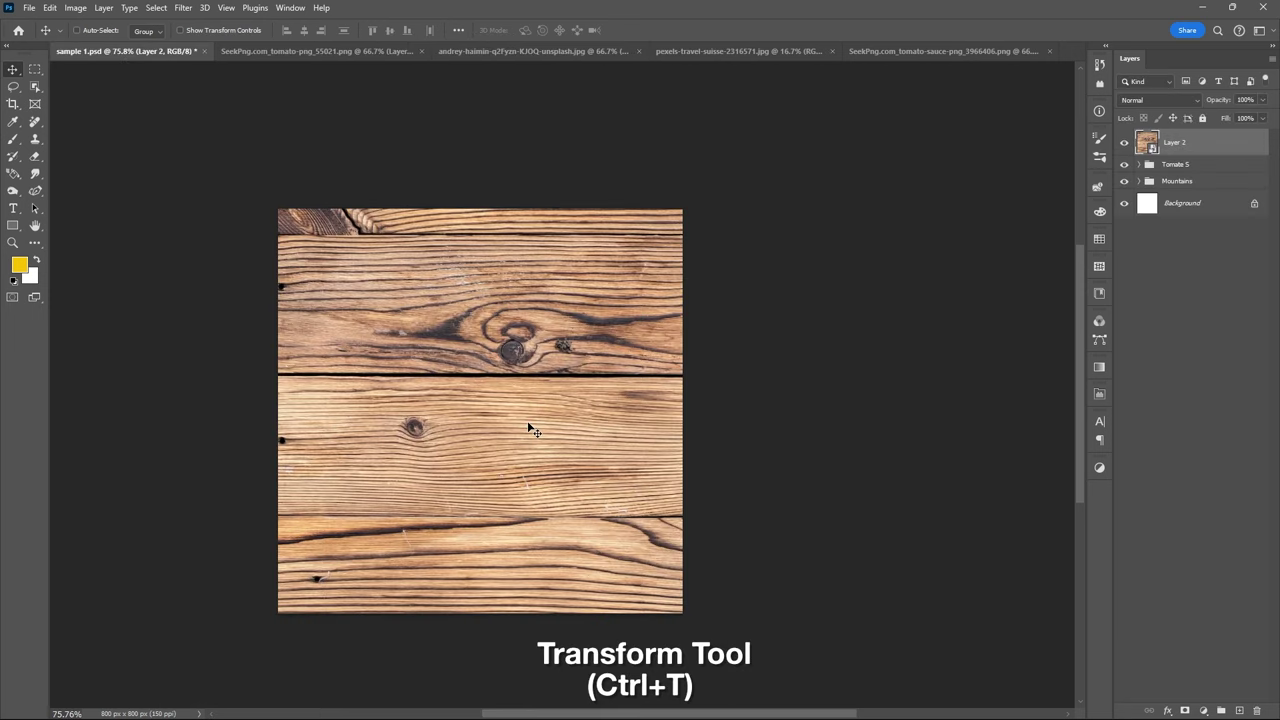
{"action": "left_click_drag", "start_coordinate": [480, 88], "coordinate": [480, 536]}
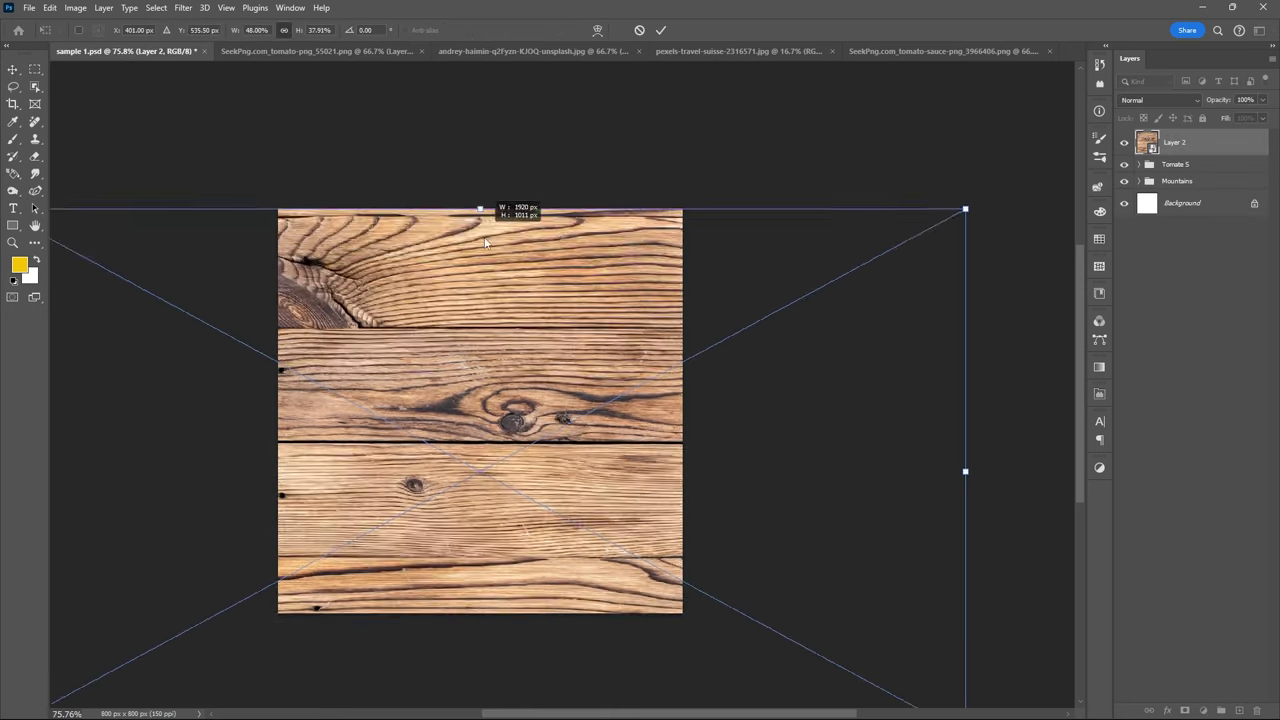
{"action": "mouse_move", "coordinate": [536, 600]}
{"action": "left_mouse_down"}
{"action": "mouse_move", "coordinate": [516, 545]}
{"action": "mouse_move", "coordinate": [557, 577]}
{"action": "left_mouse_up"}
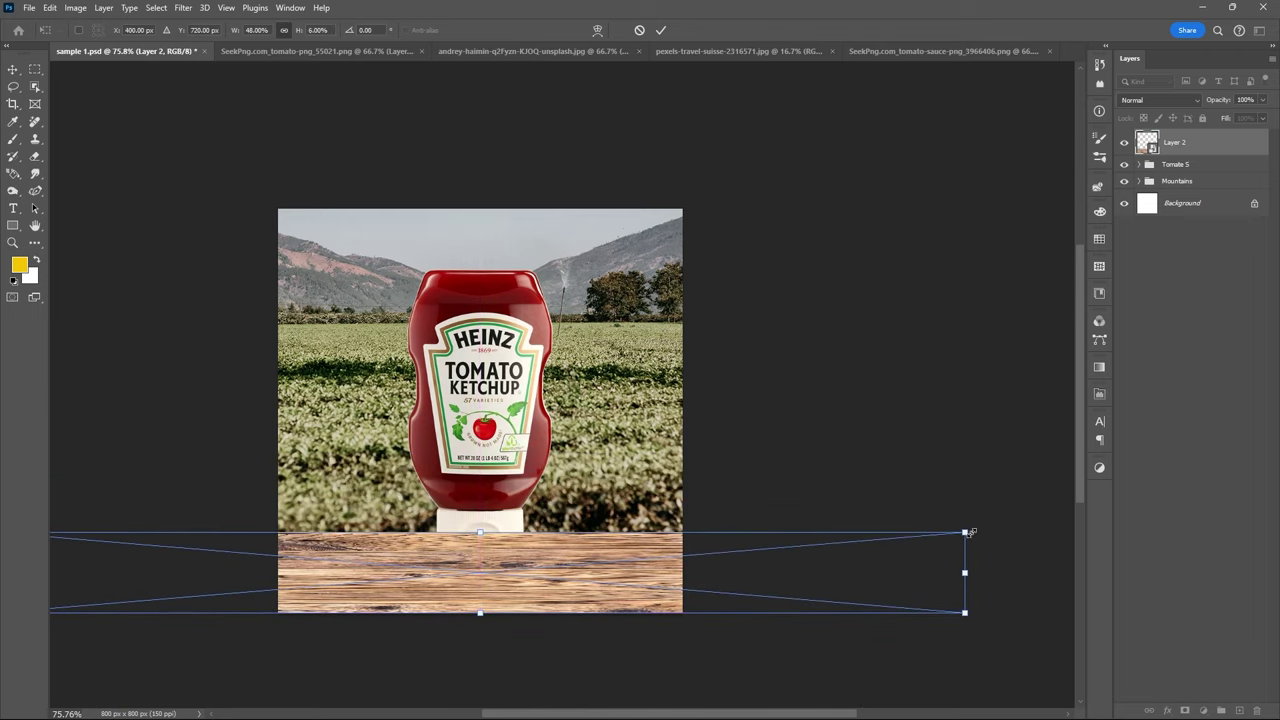
{"action": "left_click_drag", "start_coordinate": [970, 532], "coordinate": [998, 524]}
{"action": "left_click_drag", "start_coordinate": [504, 565], "coordinate": [505, 590]}
{"action": "key", "text": "Return"}
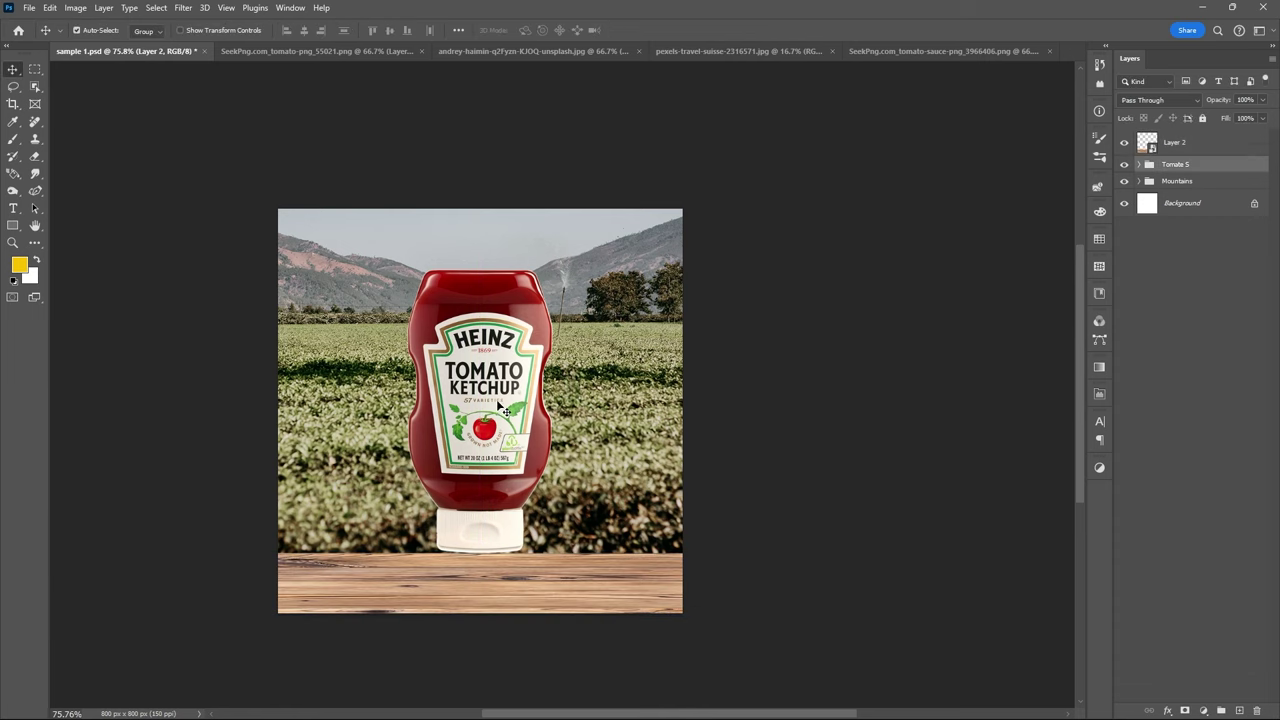
Undo a stray bottle move, then warm the tabletop with a Color Balance adjustment toward yellow
{"action": "left_click_drag", "start_coordinate": [498, 404], "coordinate": [498, 426]}
{"action": "key", "text": "ctrl+z"}
{"action": "left_click", "coordinate": [1200, 142]}
{"action": "left_click", "coordinate": [1205, 711]}
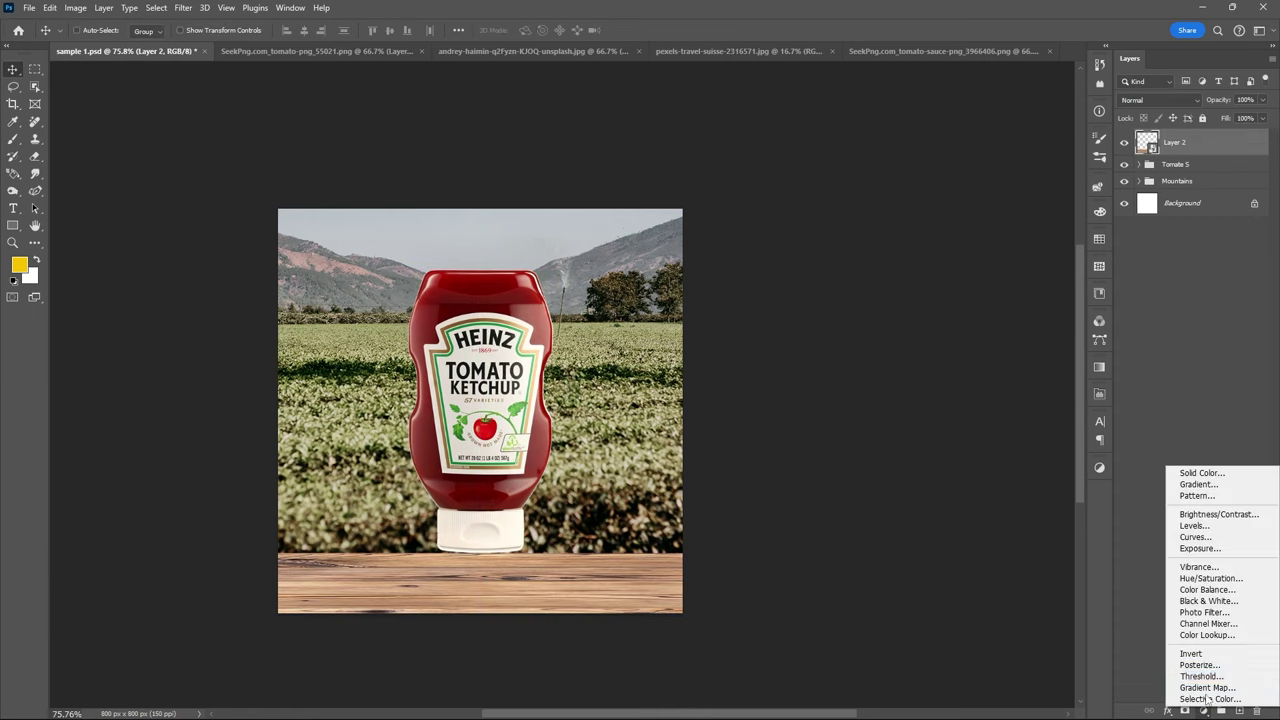
{"action": "left_click", "coordinate": [1210, 589]}
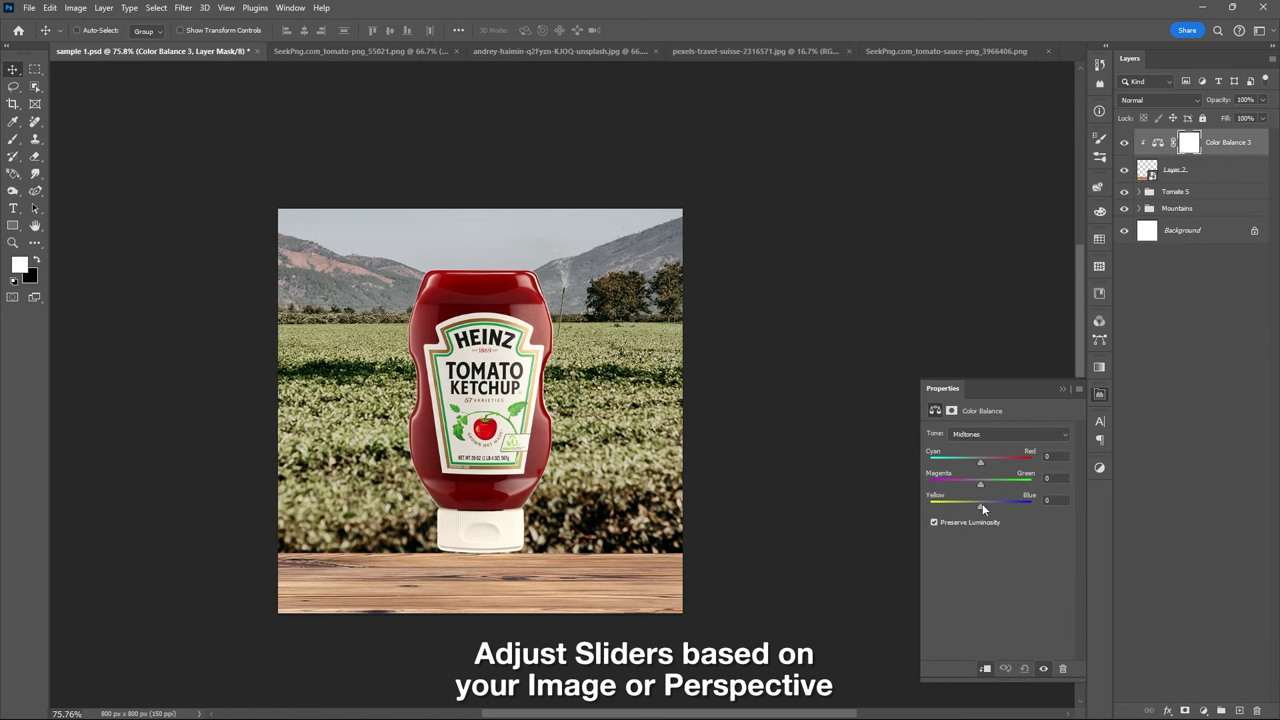
{"action": "left_click", "coordinate": [1005, 434]}
{"action": "left_click", "coordinate": [990, 462]}
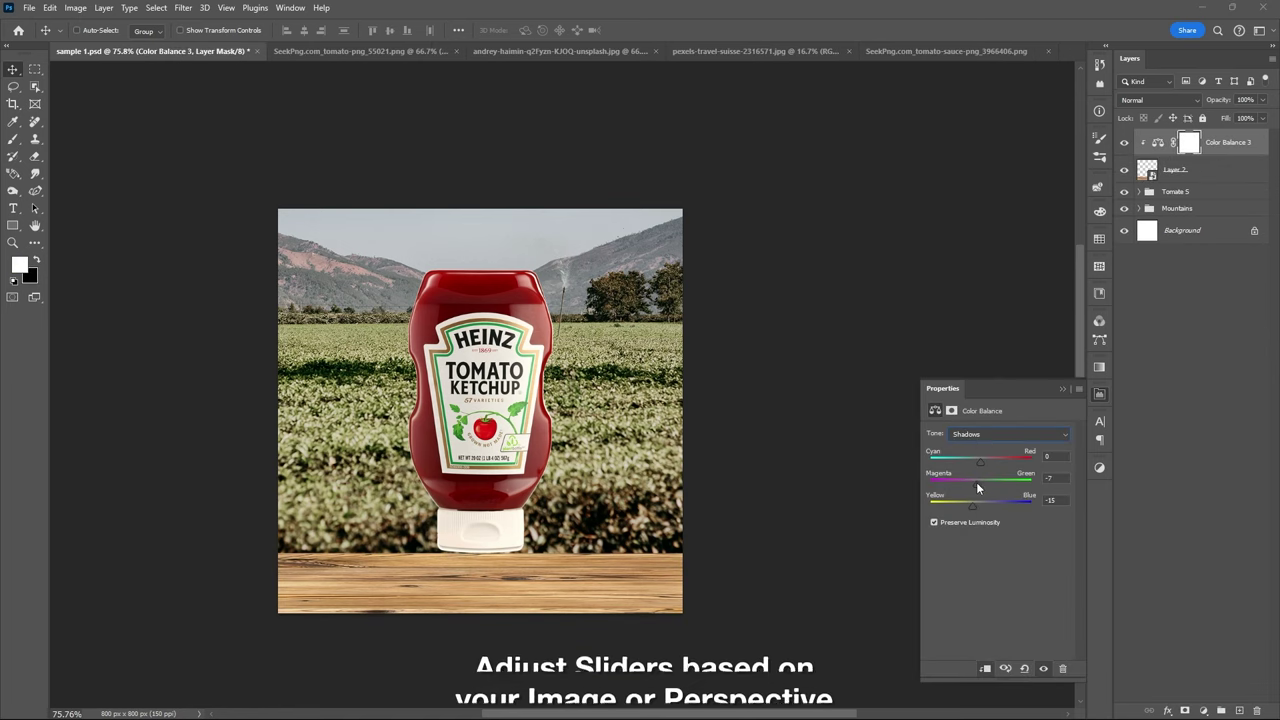
{"action": "left_click_drag", "start_coordinate": [980, 504], "coordinate": [968, 506]}
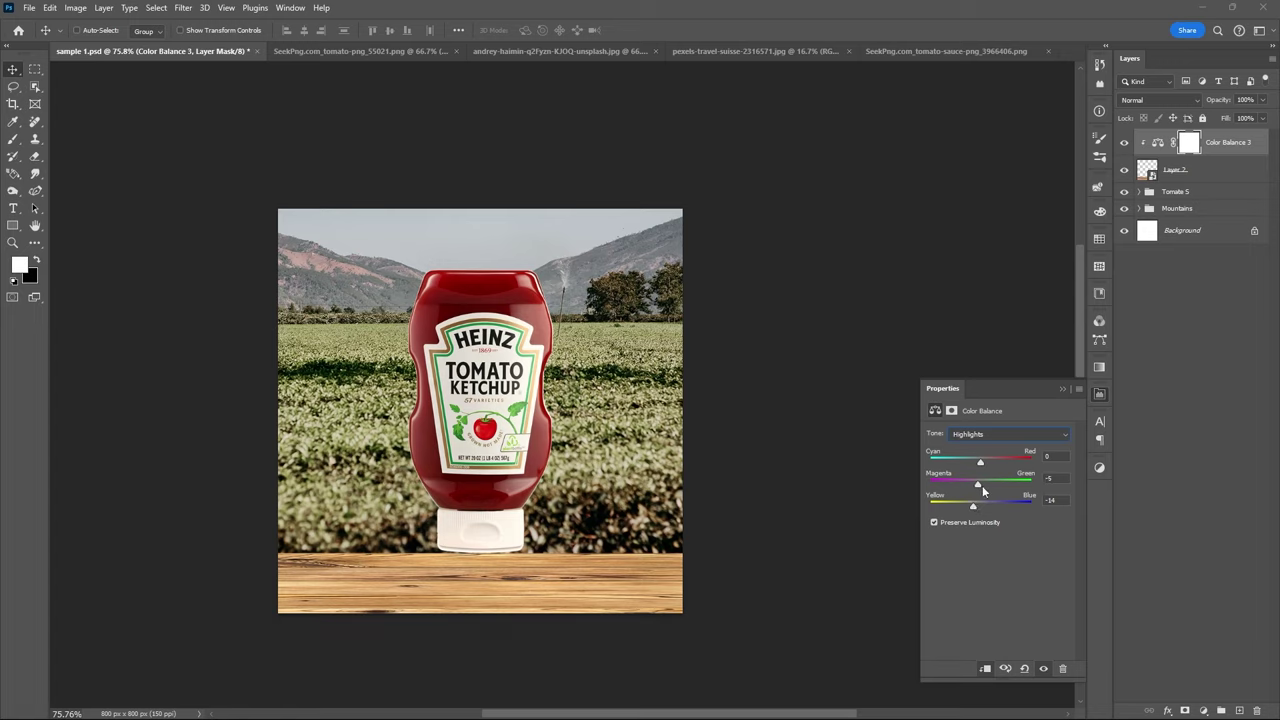
{"action": "left_click_drag", "start_coordinate": [980, 503], "coordinate": [1009, 502]}
Group the wood layer and its colour adjustment as 'Table'
{"action": "left_click", "coordinate": [1062, 390]}
{"action": "left_click", "coordinate": [1175, 170], "text": "shift"}
{"action": "key", "text": "ctrl+g"}
{"action": "double_click", "coordinate": [1175, 137]}
{"action": "type", "text": "Table"}
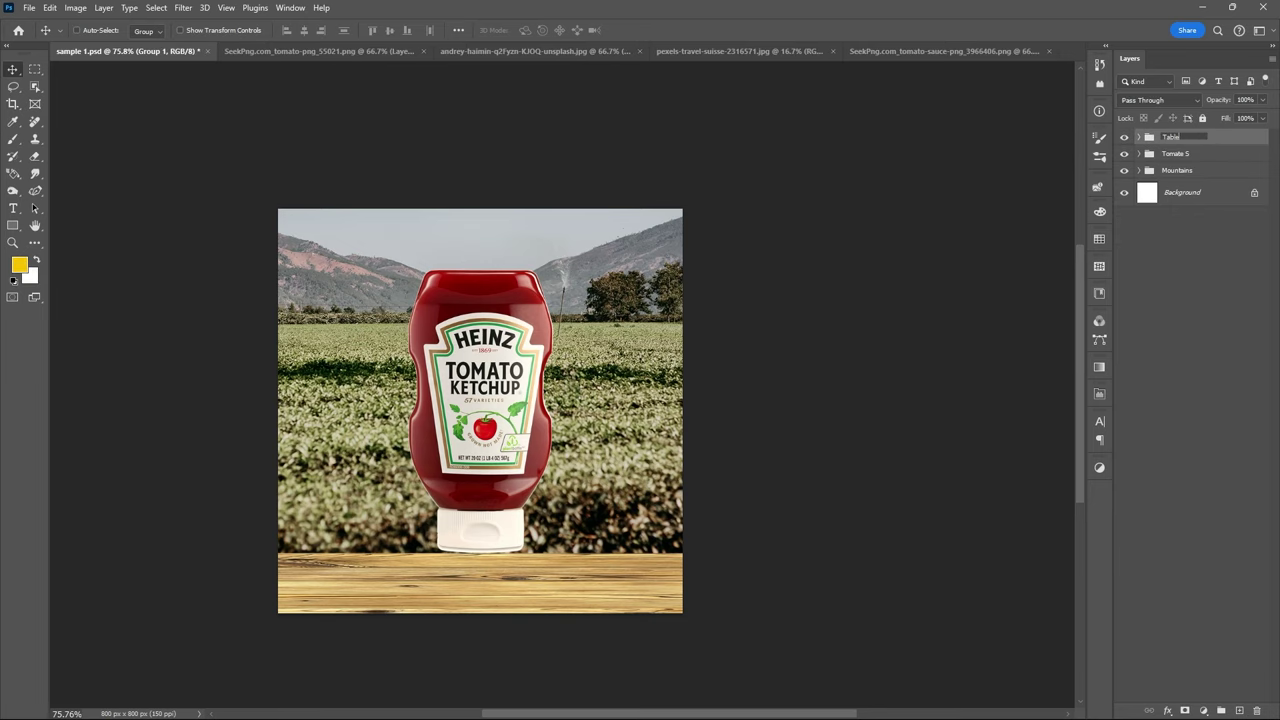
{"action": "key", "text": "Return"}
Place the bottle group above Table and enlarge the ketchup bottle on the tabletop
{"action": "mouse_move", "coordinate": [505, 385]}
{"action": "left_mouse_down"}
{"action": "mouse_move", "coordinate": [505, 405]}
{"action": "mouse_move", "coordinate": [537, 417]}
{"action": "left_mouse_up"}
{"action": "key", "text": "ctrl+bracketright"}
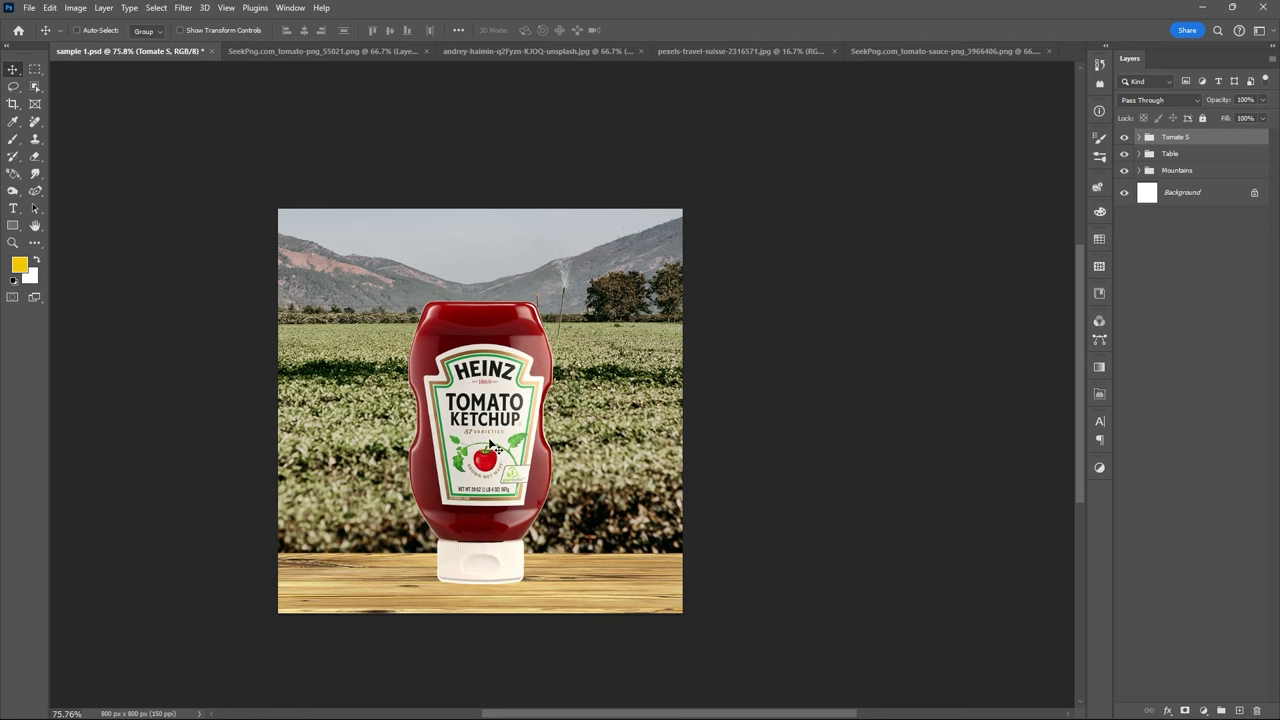
{"action": "key", "text": "ctrl+t"}
{"action": "left_click_drag", "start_coordinate": [552, 297], "coordinate": [558, 280]}
{"action": "key", "text": "Return"}
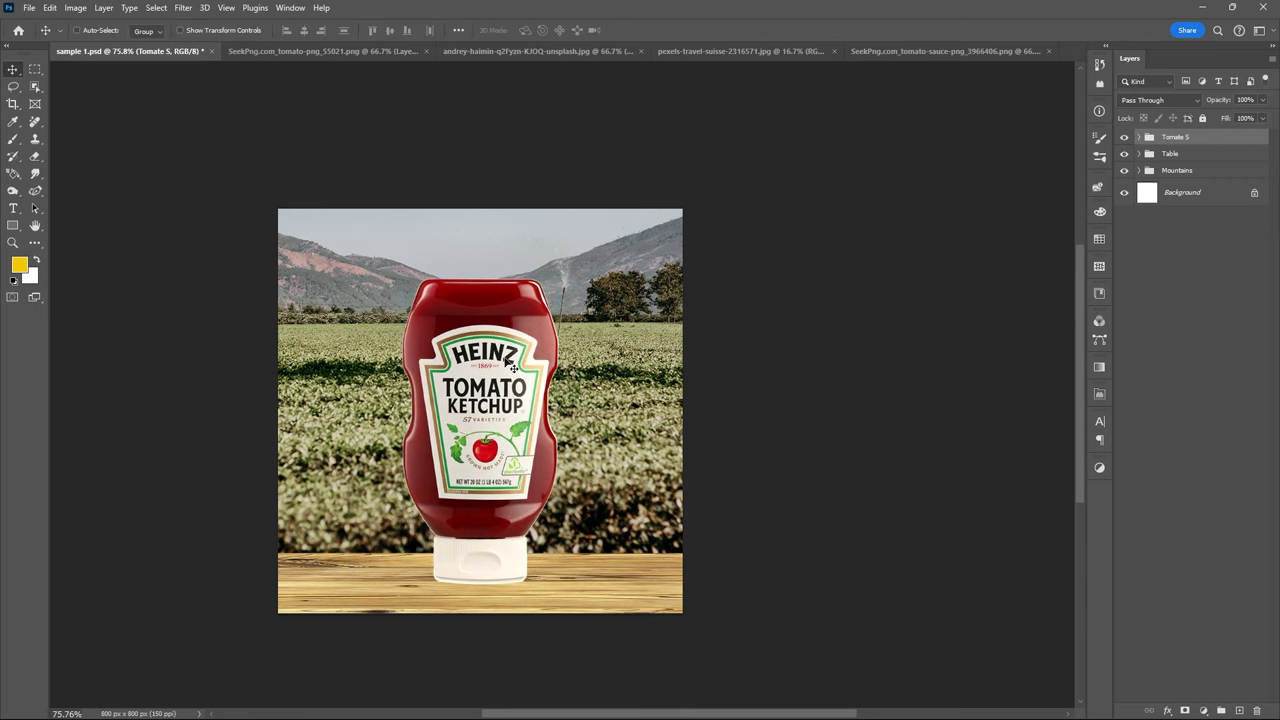
Cut the whole raspberry greenhouse image and paste it into the ketchup composite
{"action": "left_click", "coordinate": [663, 50]}
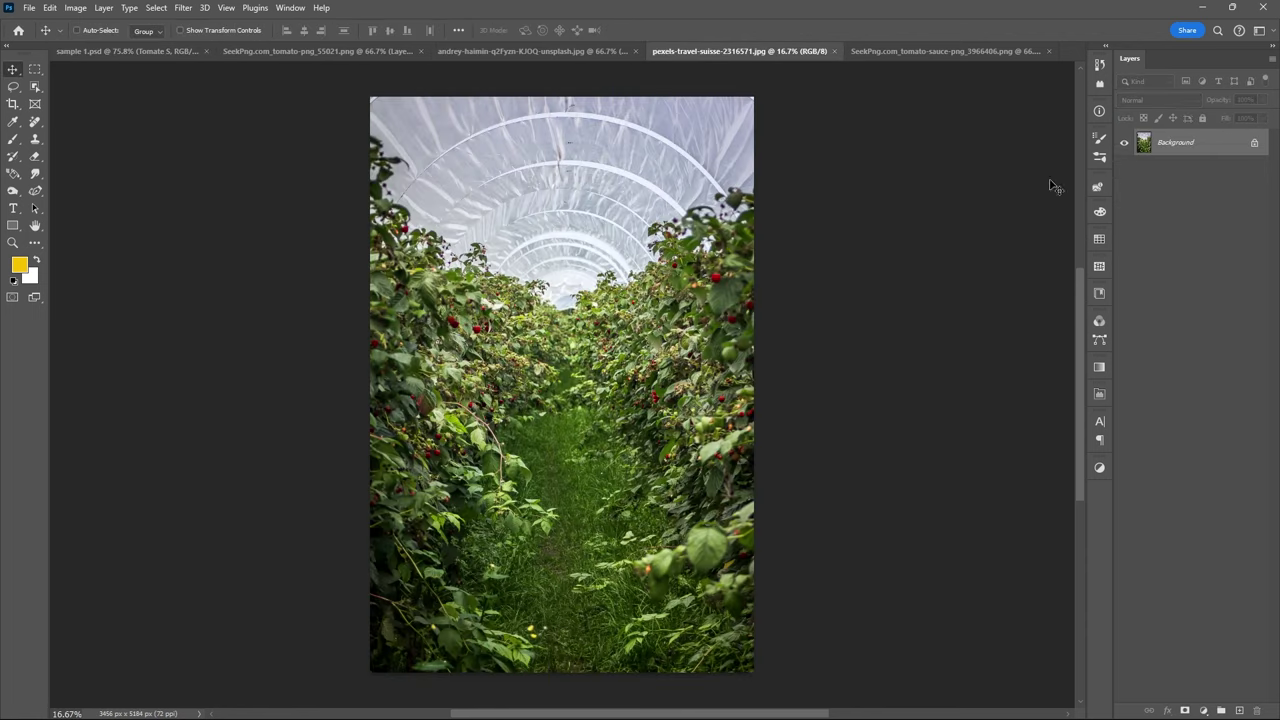
{"action": "right_click", "coordinate": [1212, 146]}
{"action": "left_click", "coordinate": [1190, 153]}
{"action": "key", "text": "ctrl+a"}
{"action": "key", "text": "ctrl+x"}
{"action": "left_click", "coordinate": [128, 50]}
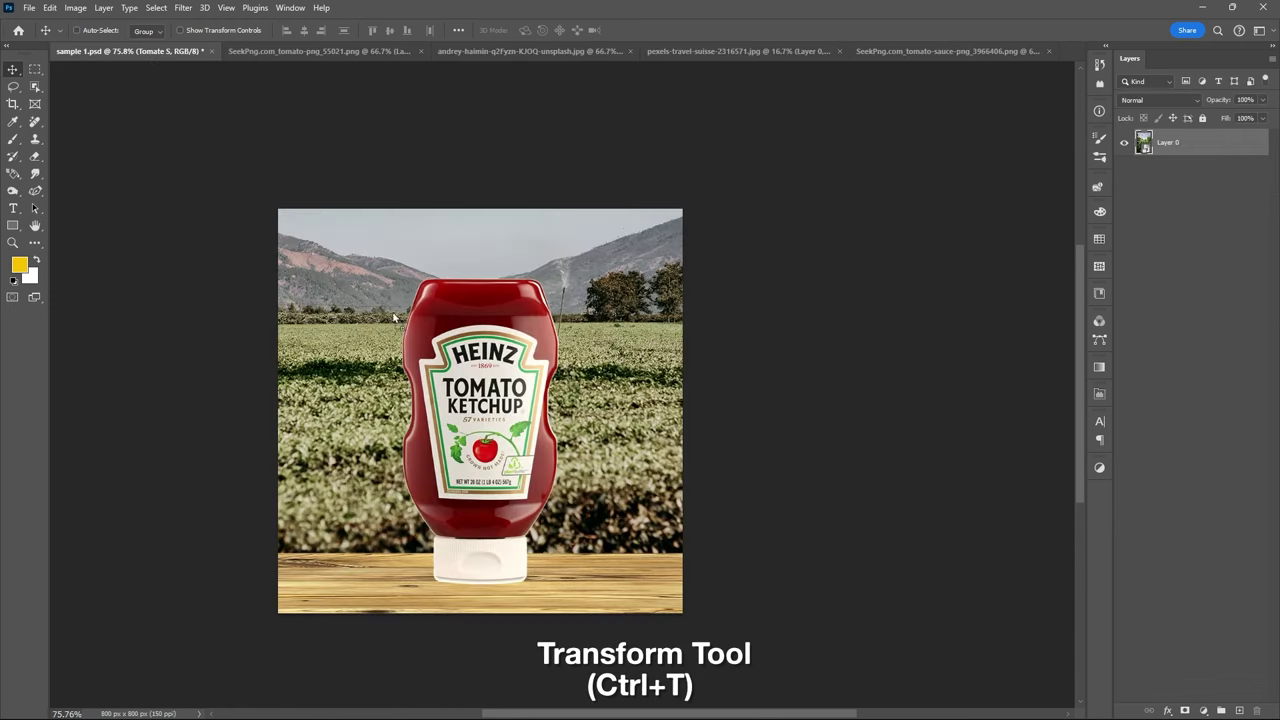
{"action": "key", "text": "ctrl+v"}
Scale the greenhouse image to fit the canvas and place it below Table, above Mountains
{"action": "key", "text": "ctrl+t"}
{"action": "scroll", "coordinate": [533, 390], "scroll_direction": "down", "scroll_amount": 3}
{"action": "left_click_drag", "start_coordinate": [100, 397], "coordinate": [364, 397]}
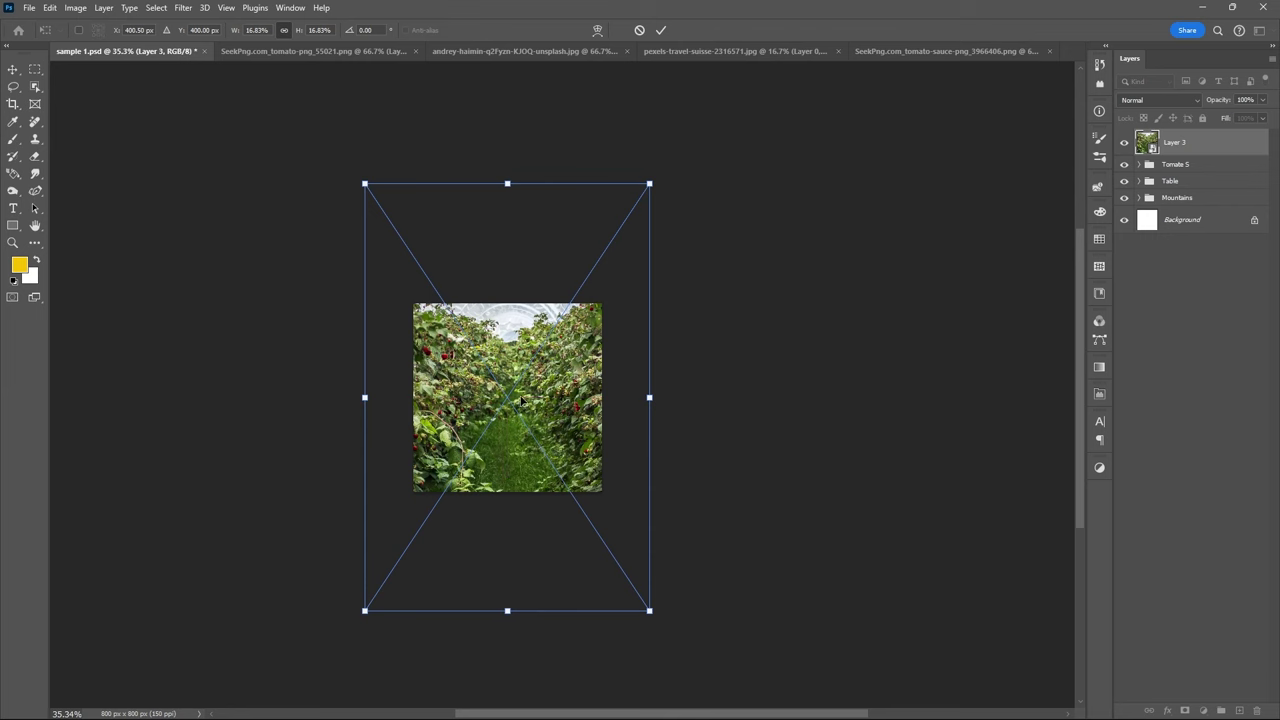
{"action": "key", "text": "Return"}
{"action": "left_click_drag", "start_coordinate": [1175, 142], "coordinate": [1227, 189]}
{"action": "scroll", "coordinate": [575, 377], "scroll_direction": "up", "scroll_amount": 3}
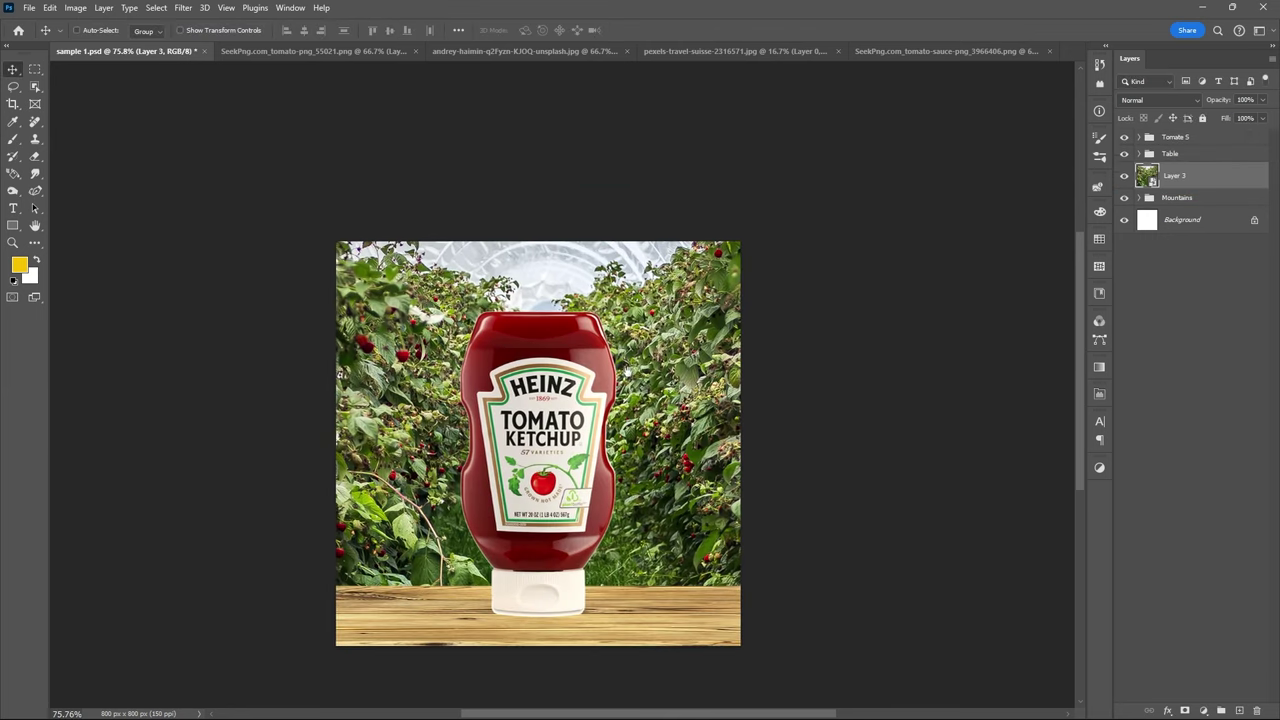
Mask the greenhouse roof out with Object Selection and reposition the Mountains group
{"action": "key", "text": "w"}
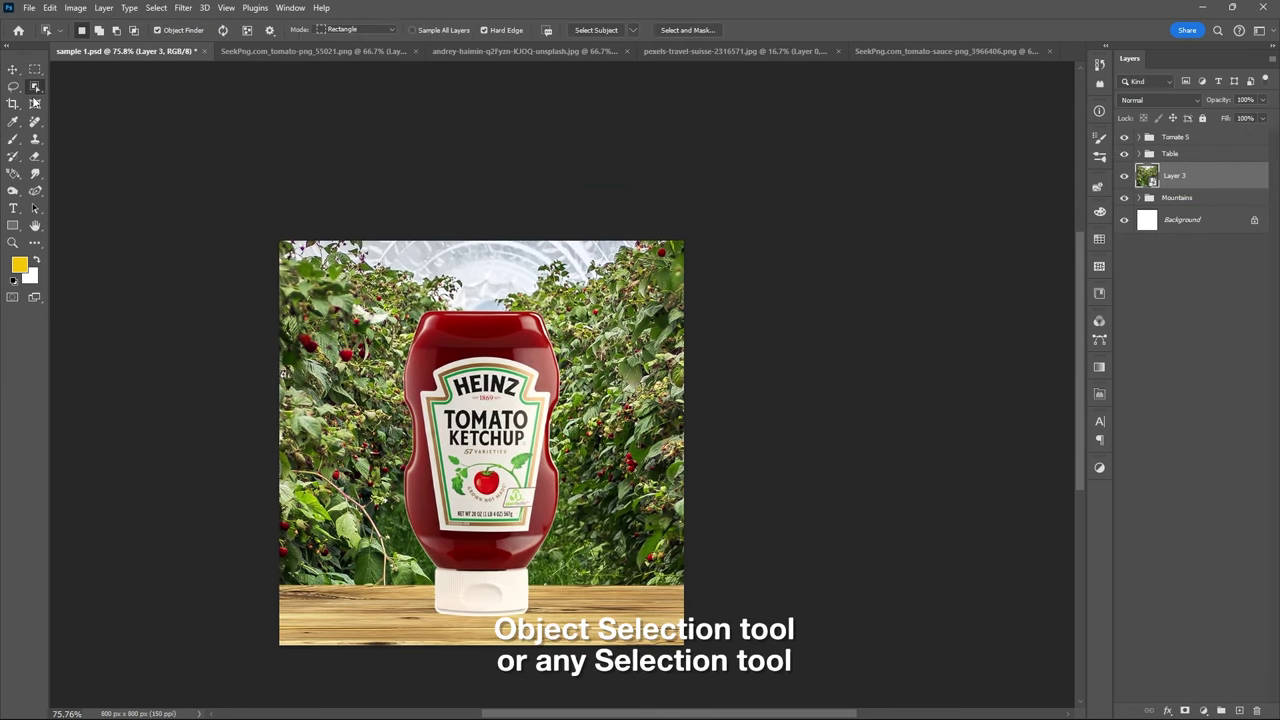
{"action": "right_click", "coordinate": [35, 88]}
{"action": "left_click", "coordinate": [100, 88]}
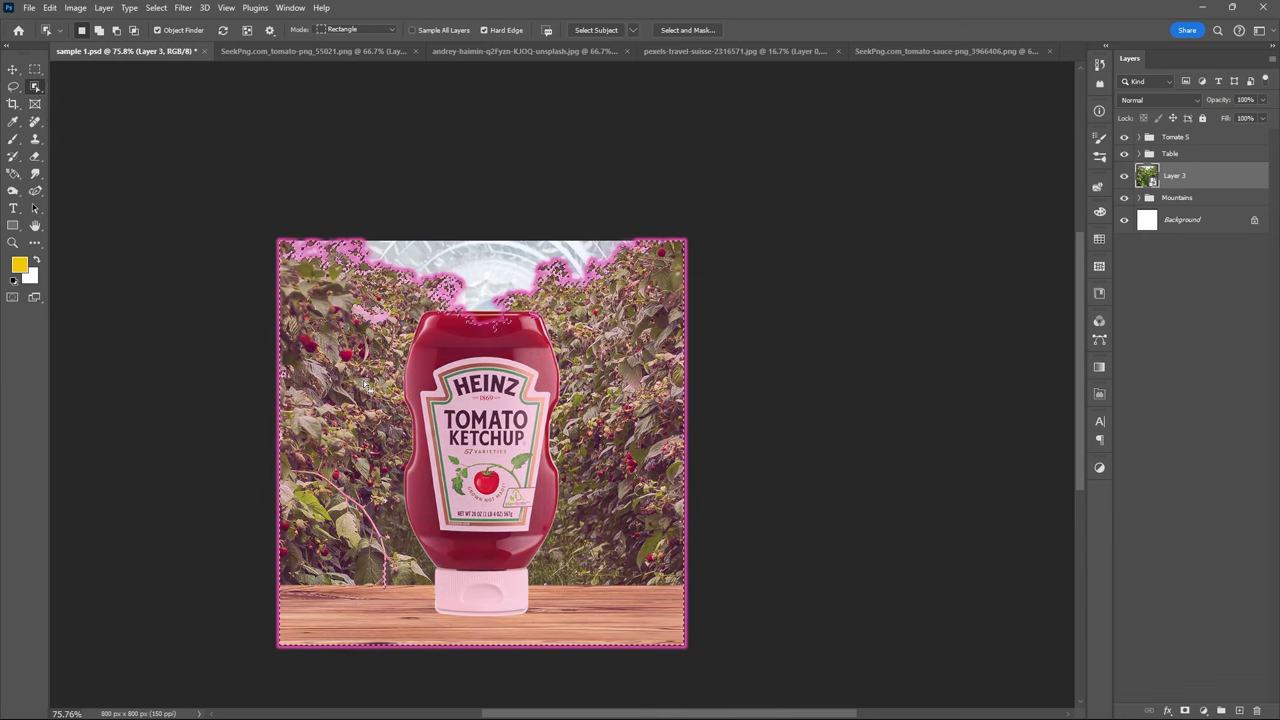
{"action": "left_click", "coordinate": [1185, 711]}
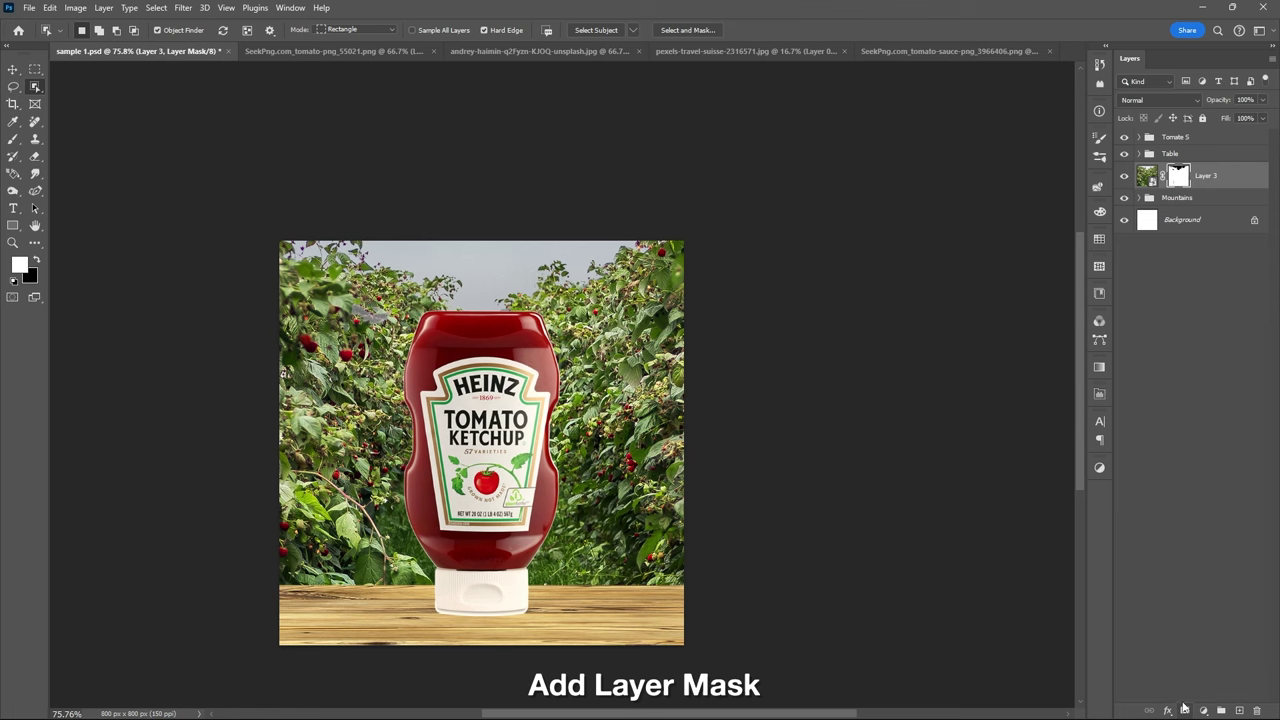
{"action": "left_click", "coordinate": [1200, 197]}
{"action": "key", "text": "ctrl+t"}
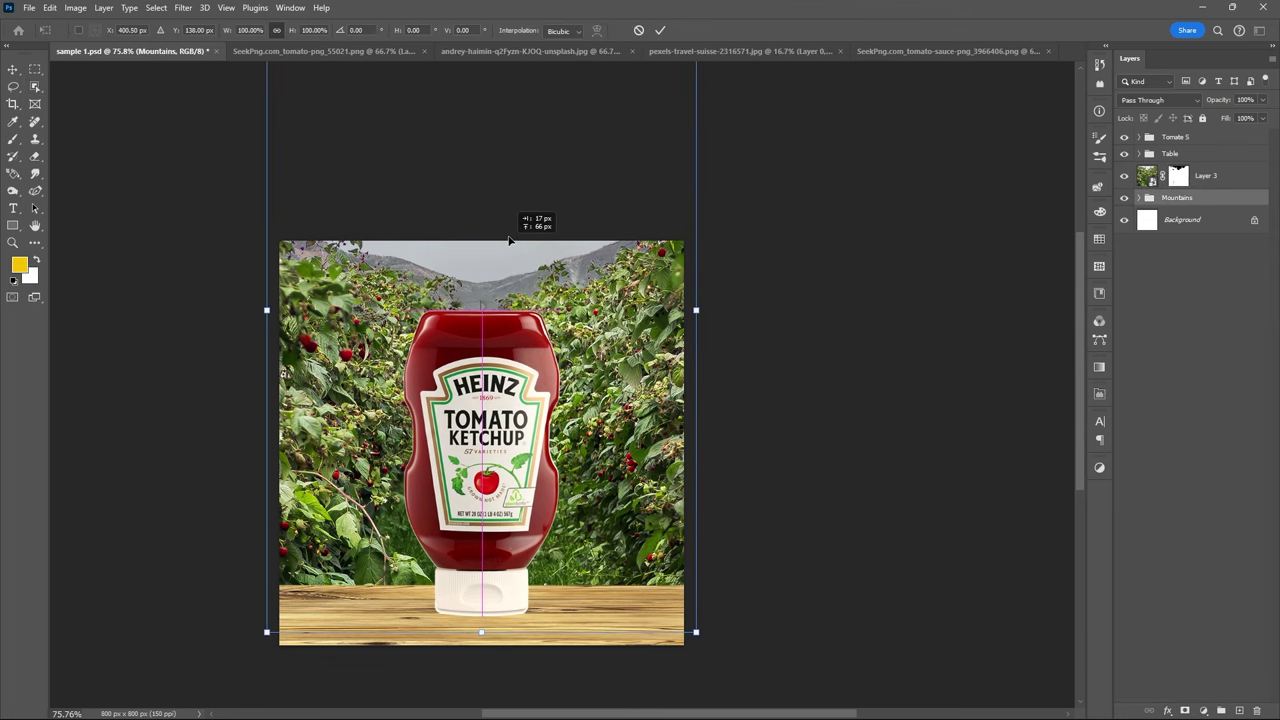
{"action": "left_click", "coordinate": [1247, 181]}
Add a Color Balance clipped to the plants, shifting midtones toward magenta and yellow
{"action": "left_click", "coordinate": [1203, 710]}
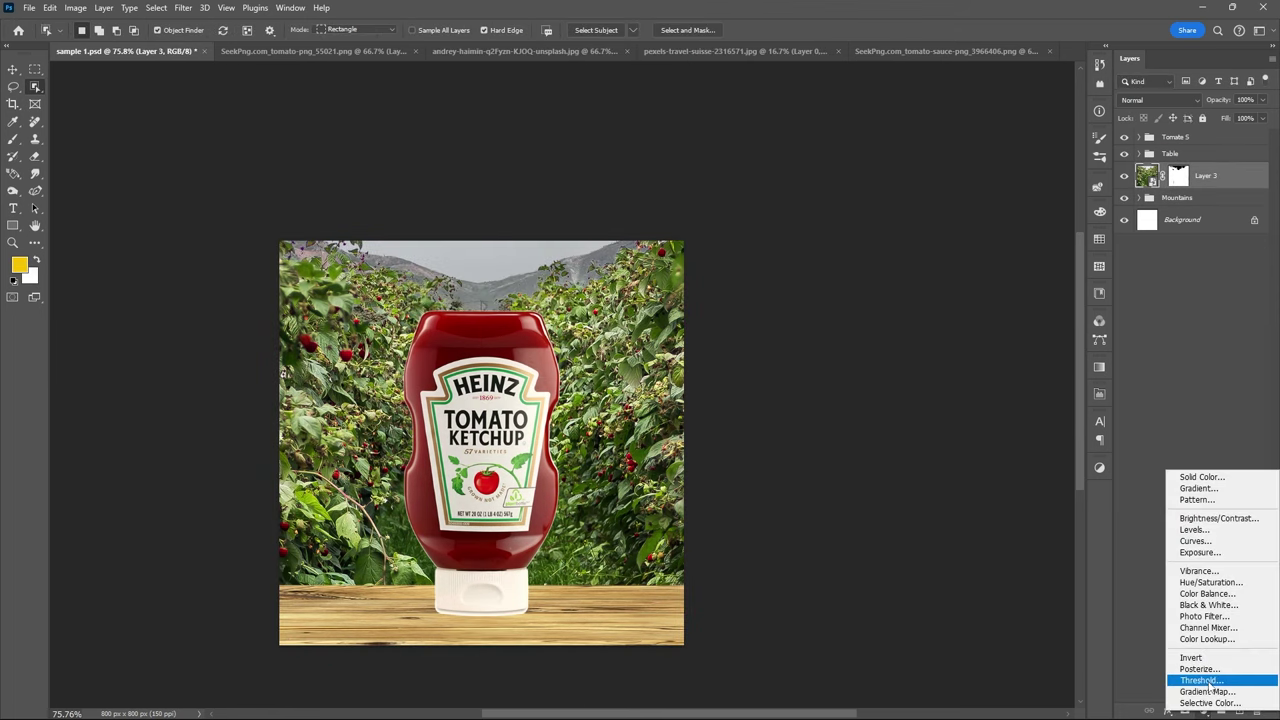
{"action": "left_click", "coordinate": [1214, 604]}
{"action": "left_click", "coordinate": [1228, 187], "text": "alt"}
{"action": "mouse_move", "coordinate": [980, 506]}
{"action": "left_mouse_down"}
{"action": "mouse_move", "coordinate": [971, 485]}
{"action": "mouse_move", "coordinate": [988, 462]}
{"action": "left_mouse_up"}
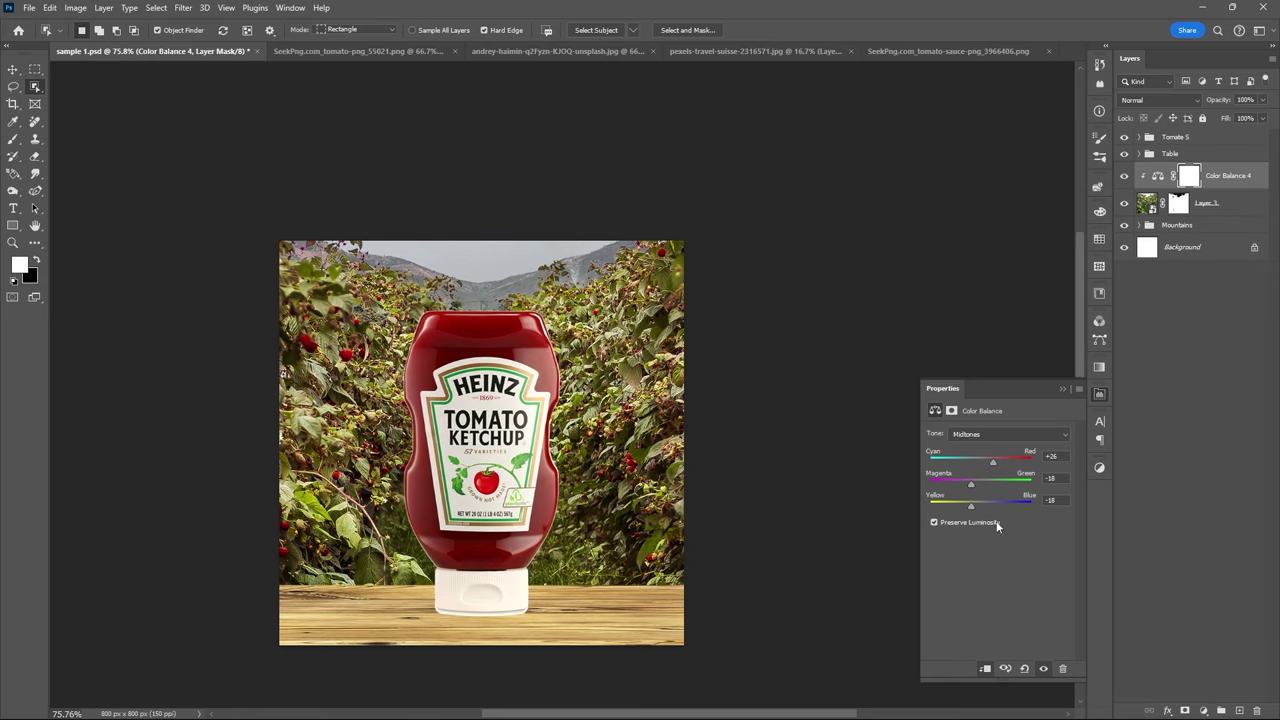
{"action": "left_click", "coordinate": [1063, 389]}
Group the plants with their adjustment as 'Plants' and bring up the tomato image
{"action": "left_click", "coordinate": [1206, 203], "text": "shift"}
{"action": "key", "text": "ctrl+g"}
{"action": "double_click", "coordinate": [1175, 170]}
{"action": "type", "text": "Plant"}
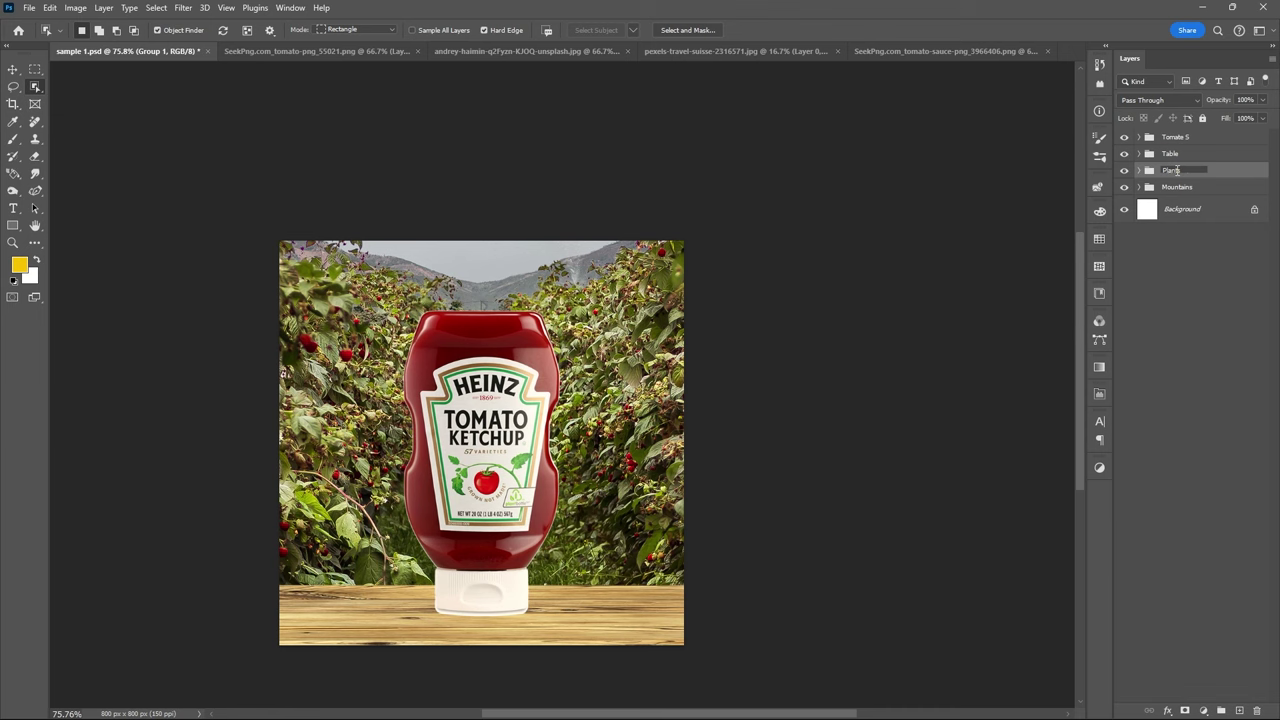
{"action": "key", "text": "Return"}
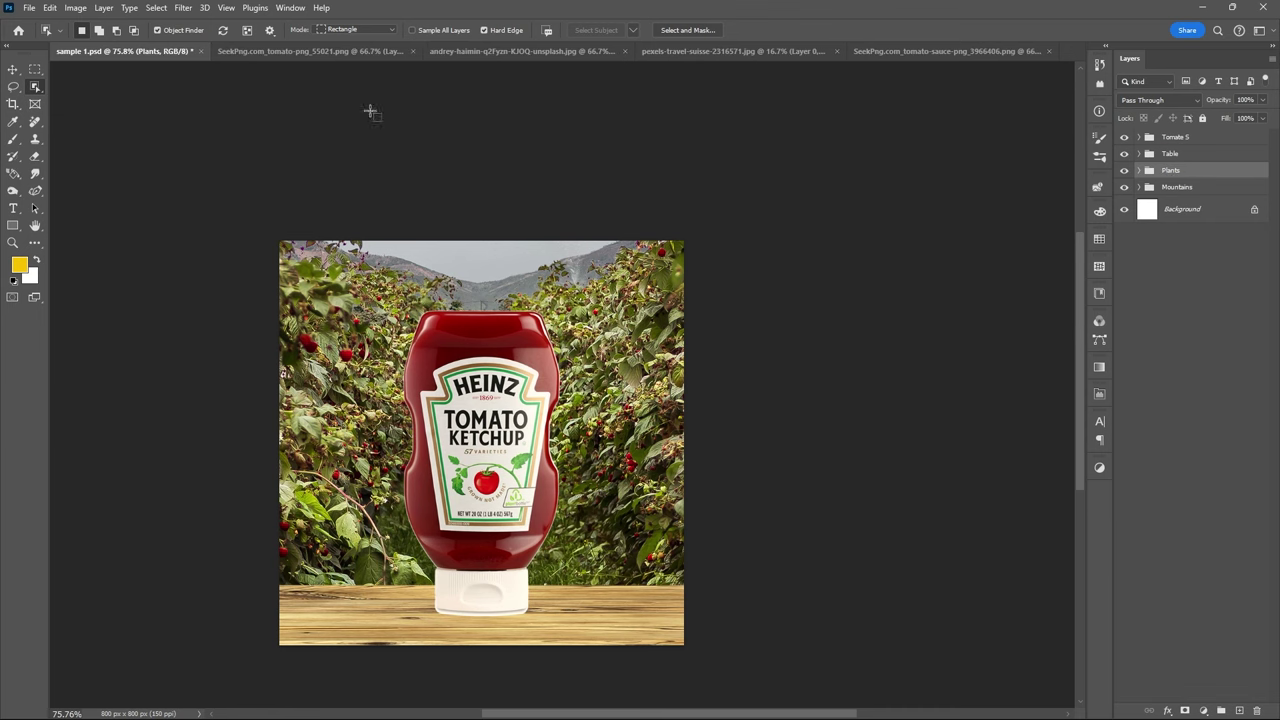
{"action": "key", "text": "ctrl+Tab"}
Convert the tomato to a smart object and place it, shrunk, on the table left of the bottle
{"action": "right_click", "coordinate": [1180, 141]}
{"action": "left_click", "coordinate": [1190, 332]}
{"action": "key", "text": "v"}
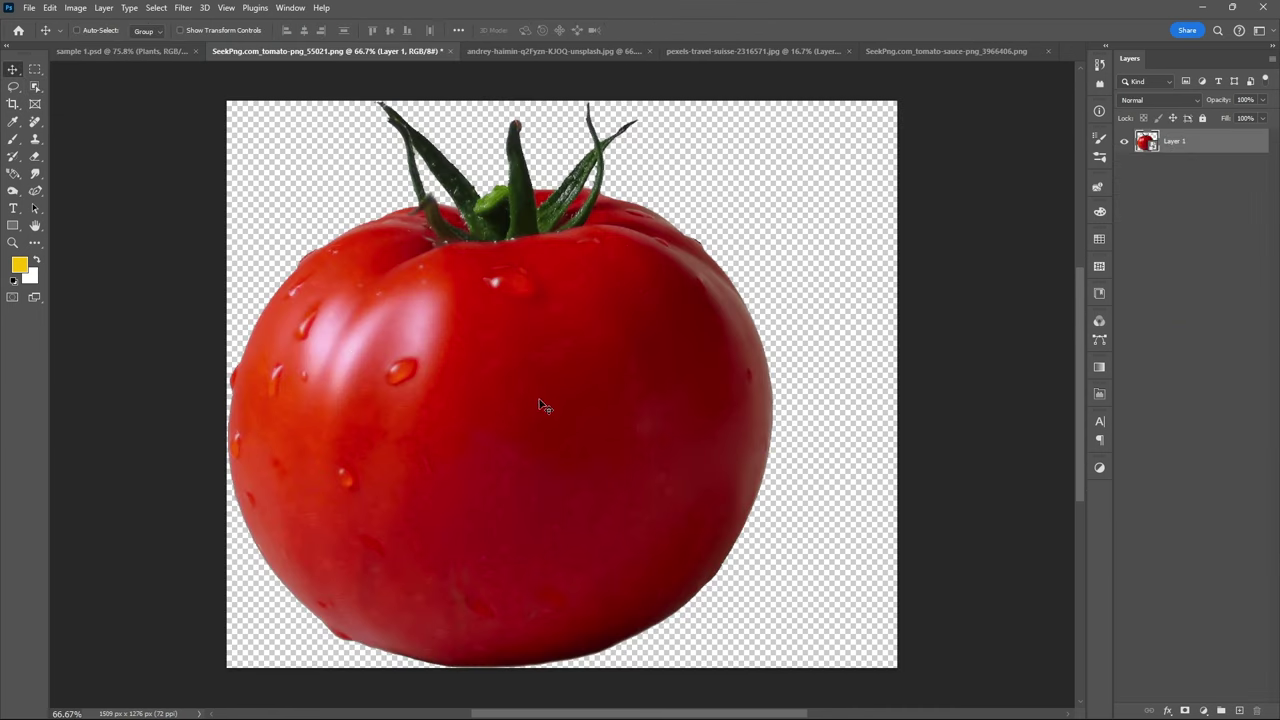
{"action": "left_click_drag", "start_coordinate": [540, 405], "coordinate": [480, 440]}
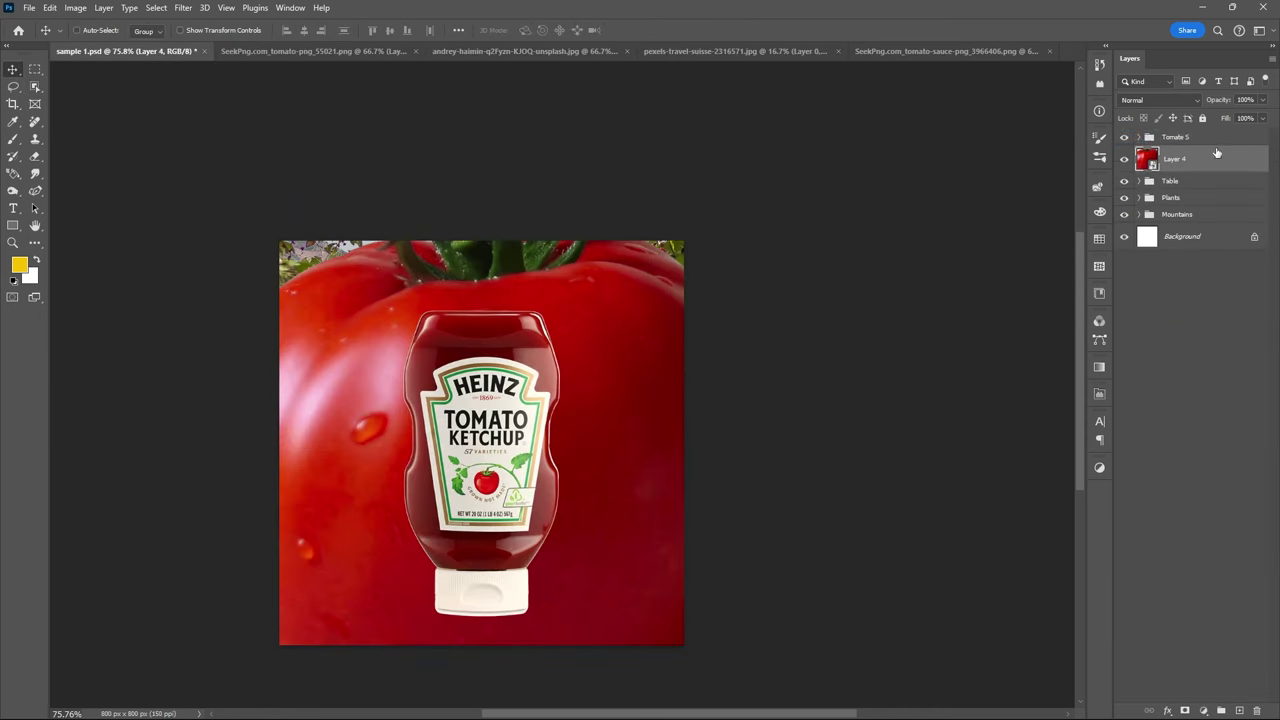
{"action": "key", "text": "ctrl+t"}
{"action": "mouse_move", "coordinate": [934, 120]}
{"action": "left_mouse_down"}
{"action": "mouse_move", "coordinate": [600, 420]}
{"action": "mouse_move", "coordinate": [400, 560]}
{"action": "left_mouse_up"}
{"action": "mouse_move", "coordinate": [484, 554]}
{"action": "left_mouse_down"}
{"action": "mouse_move", "coordinate": [464, 562]}
{"action": "mouse_move", "coordinate": [480, 548]}
{"action": "left_mouse_up"}
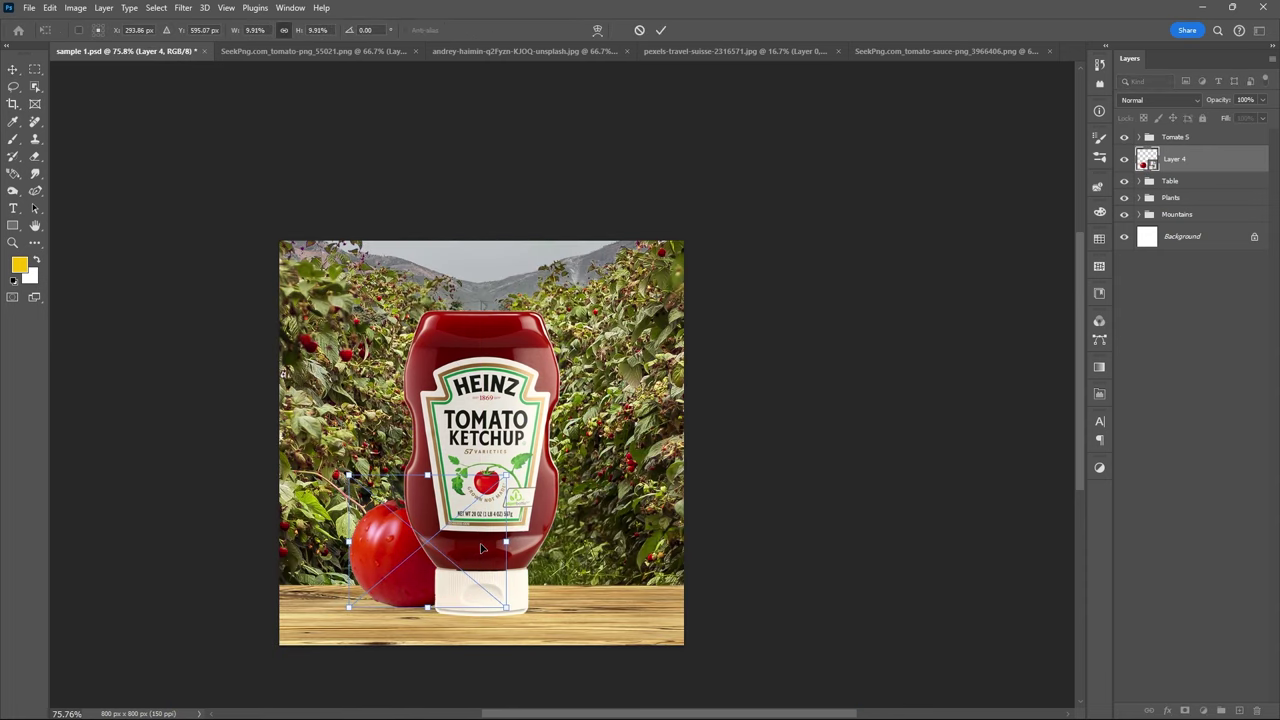
{"action": "key", "text": "Return"}
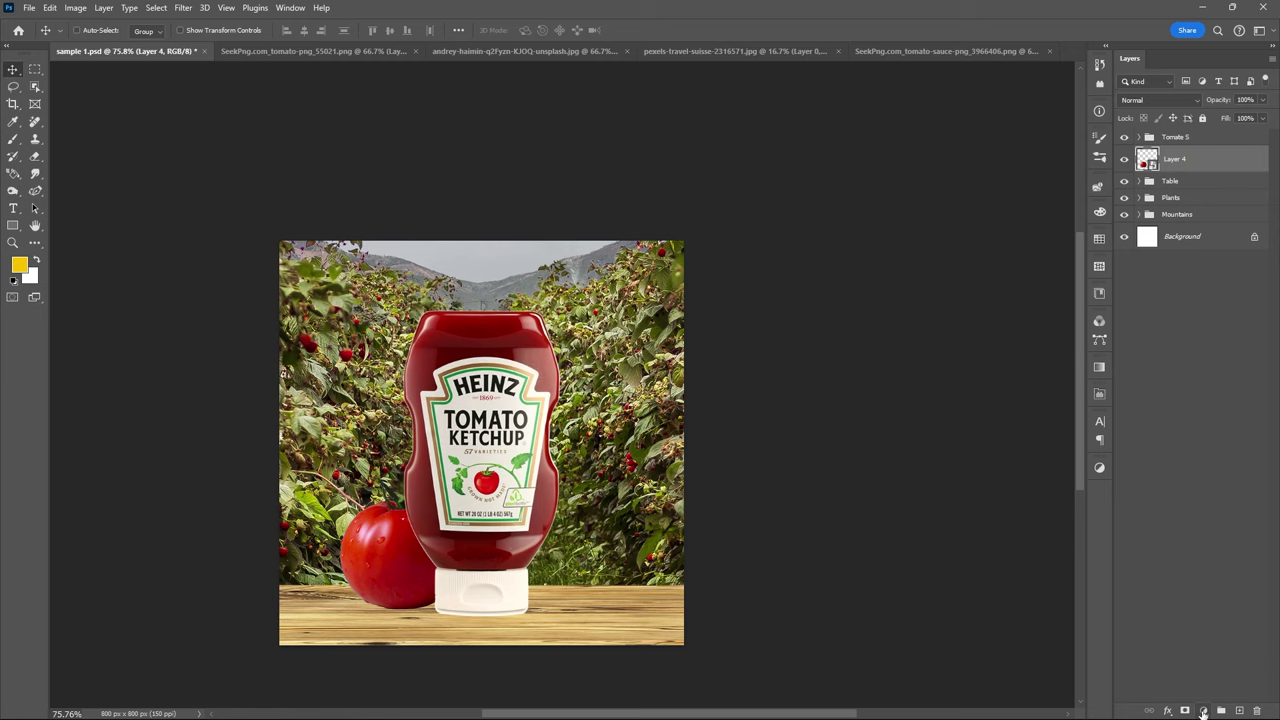
Add a Color Balance adjustment shifting the tomato's midtones slightly toward green
{"action": "left_click", "coordinate": [1203, 711]}
{"action": "left_click", "coordinate": [1210, 608]}
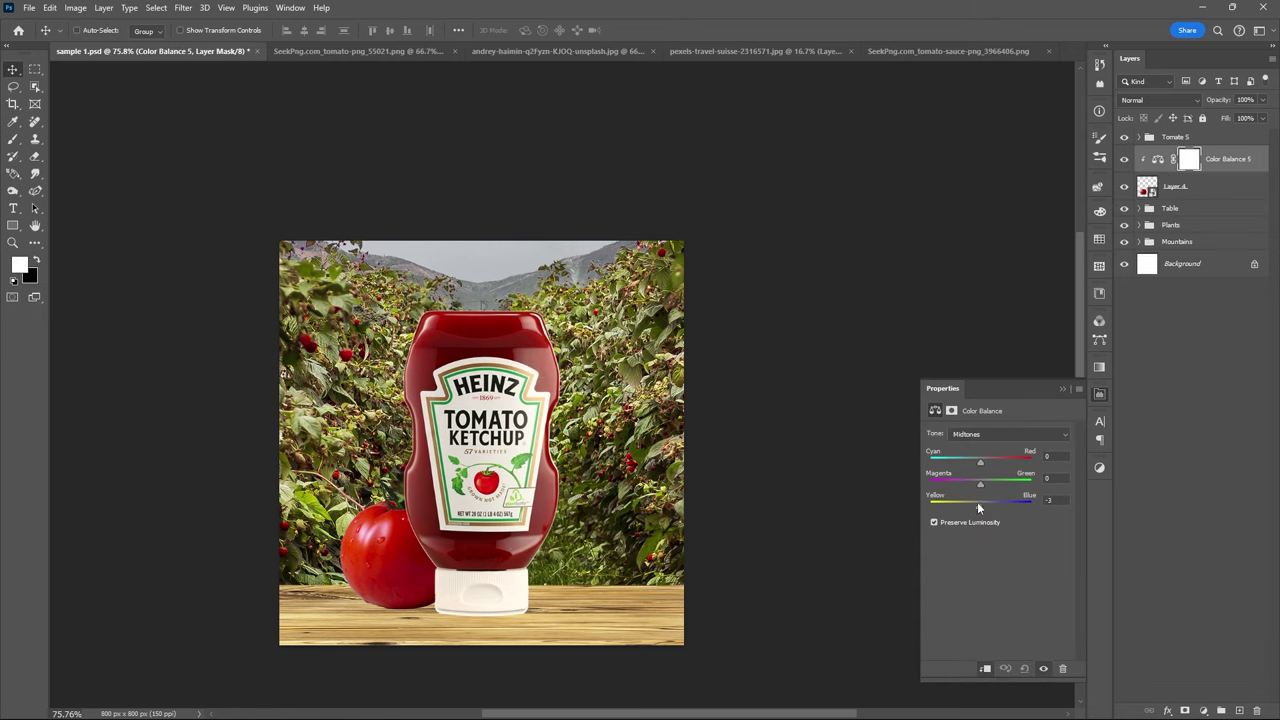
{"action": "left_click_drag", "start_coordinate": [980, 485], "coordinate": [982, 485]}
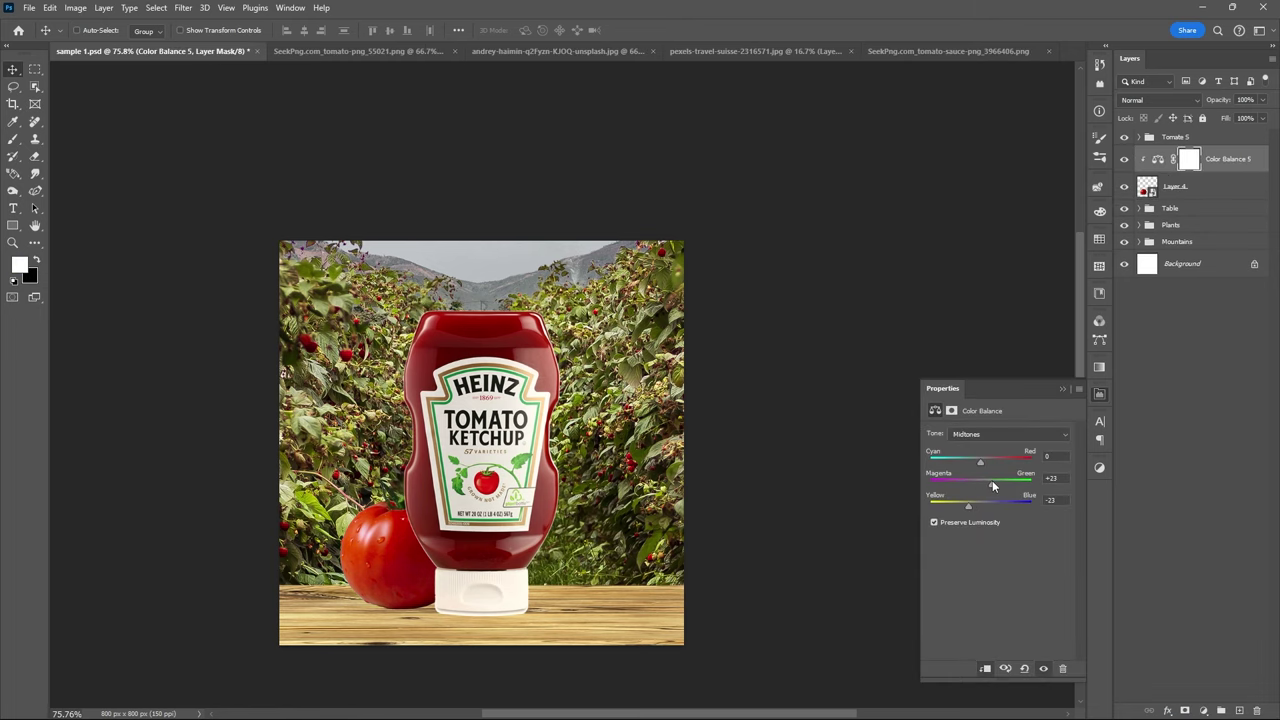
{"action": "left_click", "coordinate": [1062, 388]}
Group the tomato with its adjustment as 'Tomato 1' and duplicate the group
{"action": "left_click", "coordinate": [1175, 186], "text": "shift"}
{"action": "key", "text": "ctrl+g"}
{"action": "type", "text": "Tomato"}
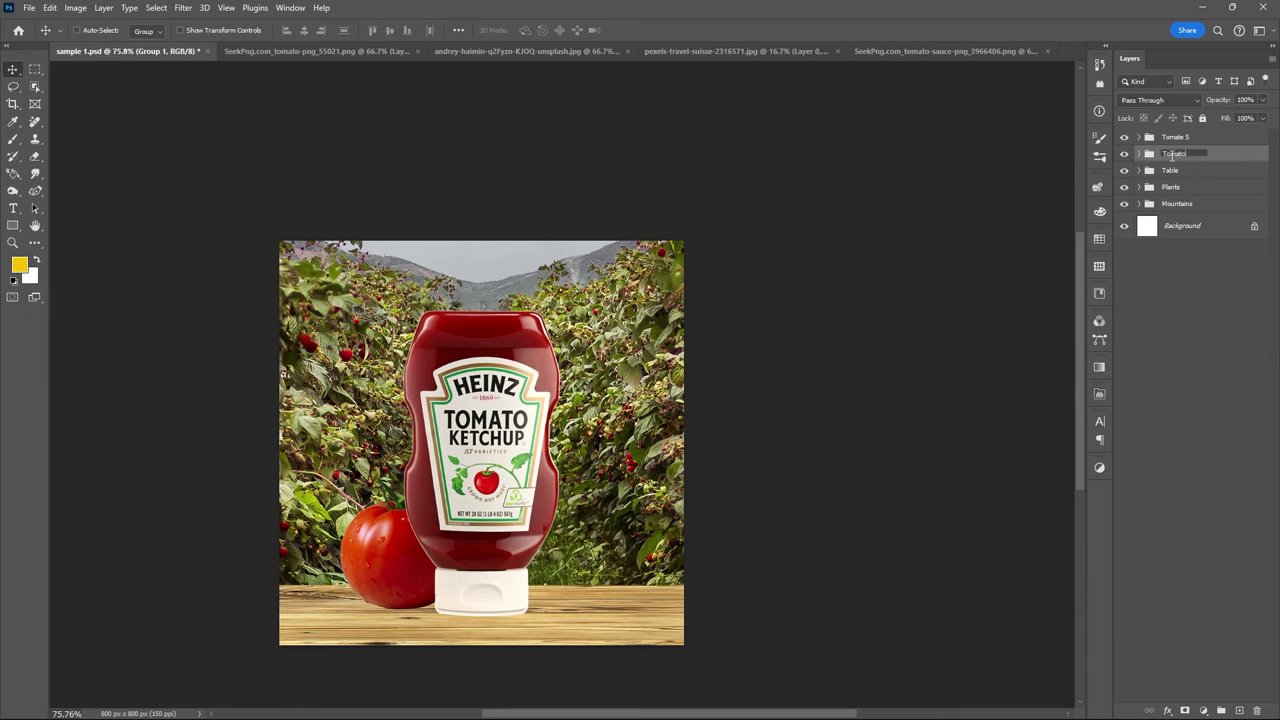
{"action": "type", "text": "1"}
{"action": "key", "text": "Return"}
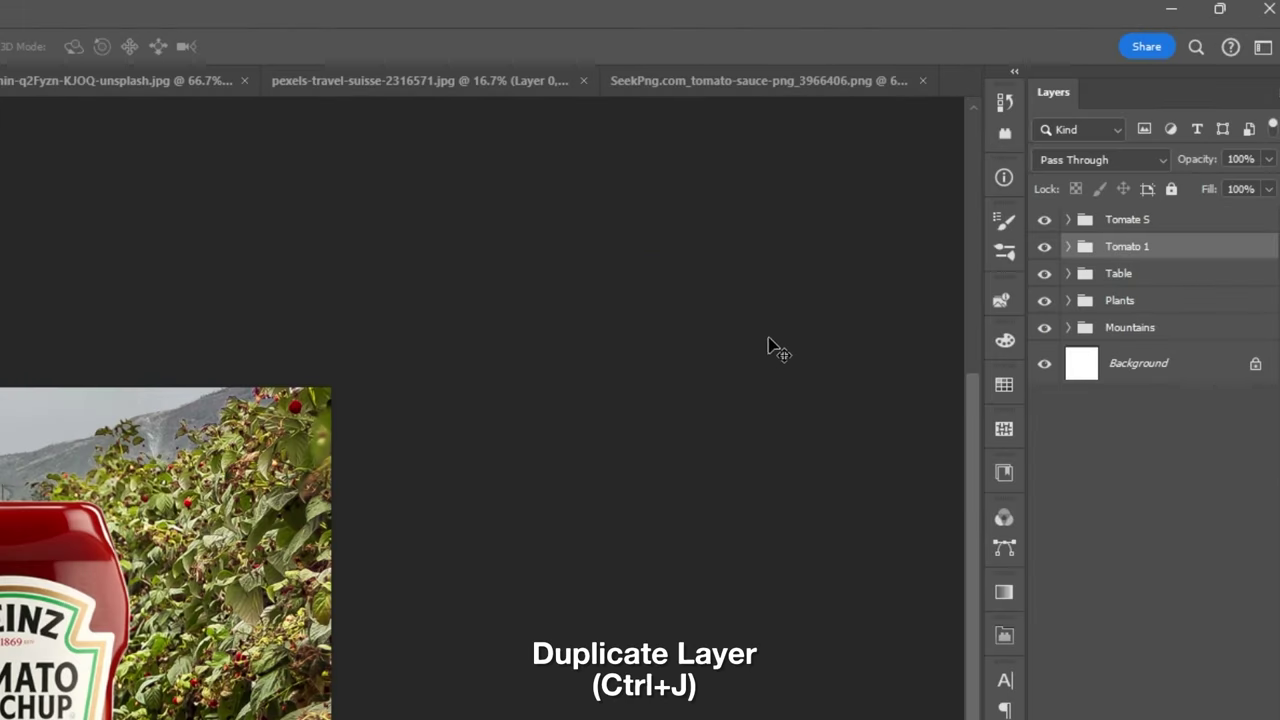
{"action": "key", "text": "ctrl+j"}
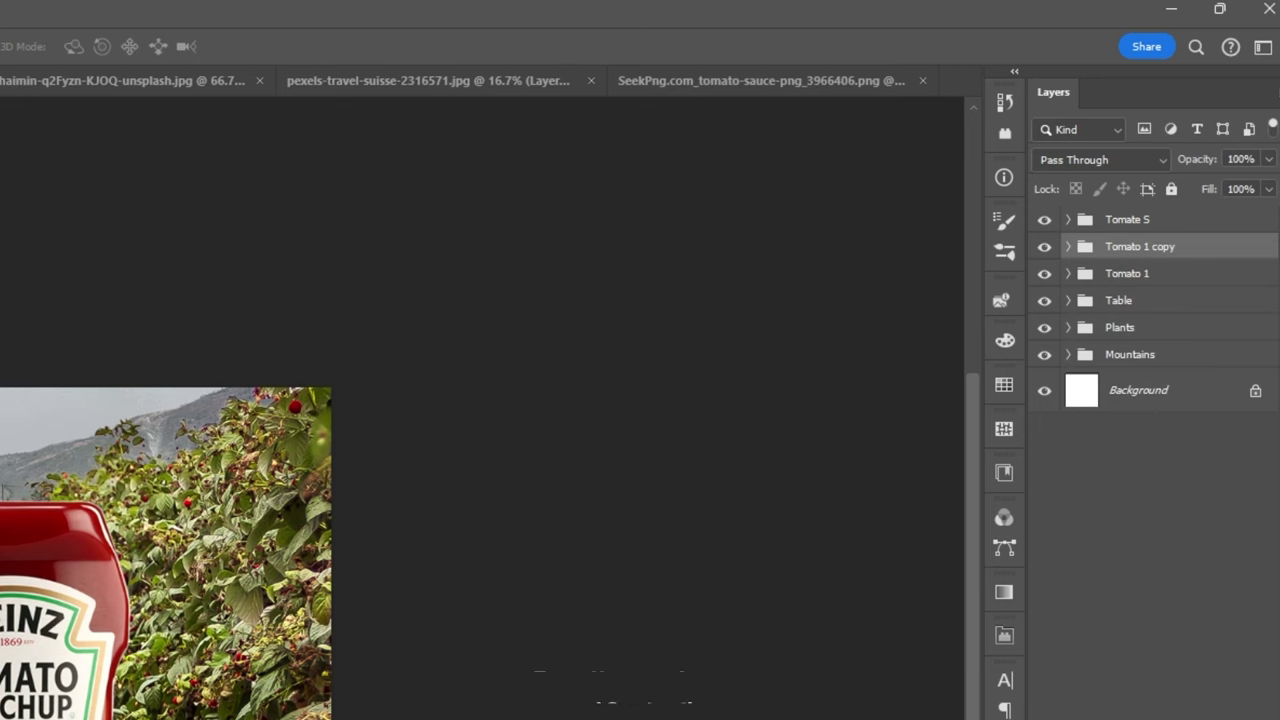
Convert the Tomato 1 copy to a smart object, enlarge it, move it bottom-right and tilt it
{"action": "right_click", "coordinate": [1233, 250]}
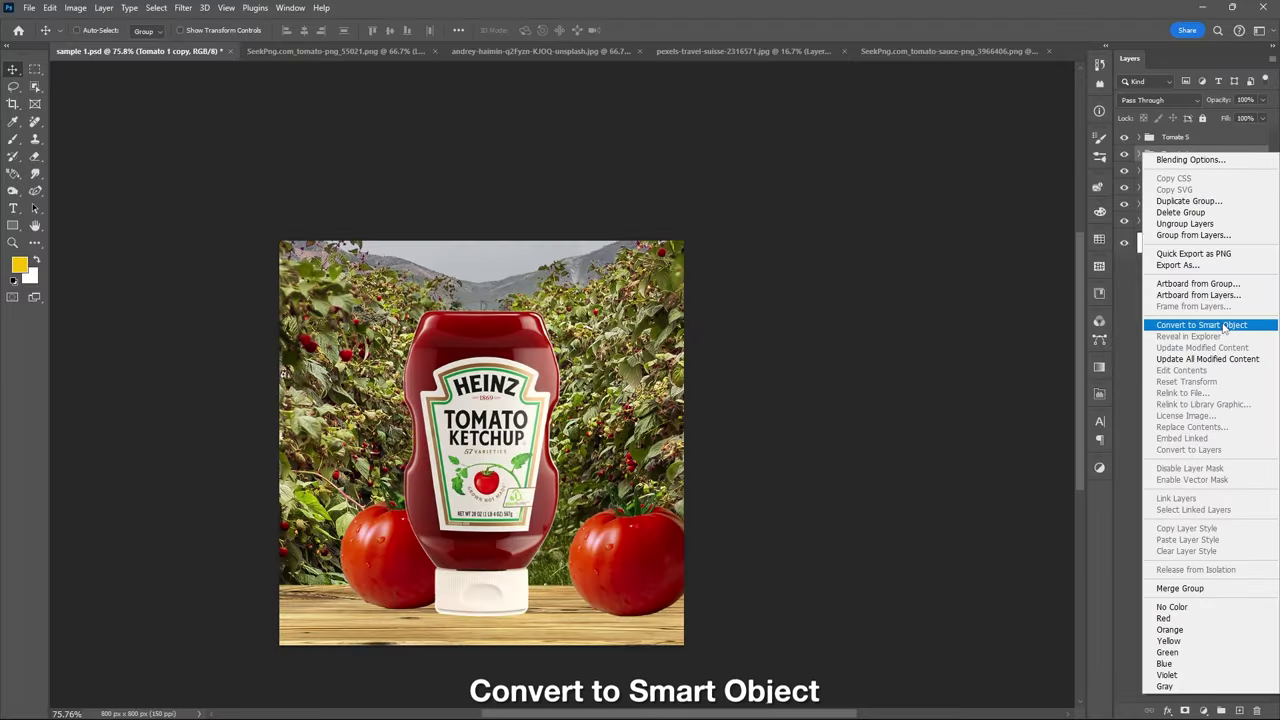
{"action": "left_click", "coordinate": [1207, 314]}
{"action": "key", "text": "ctrl+t"}
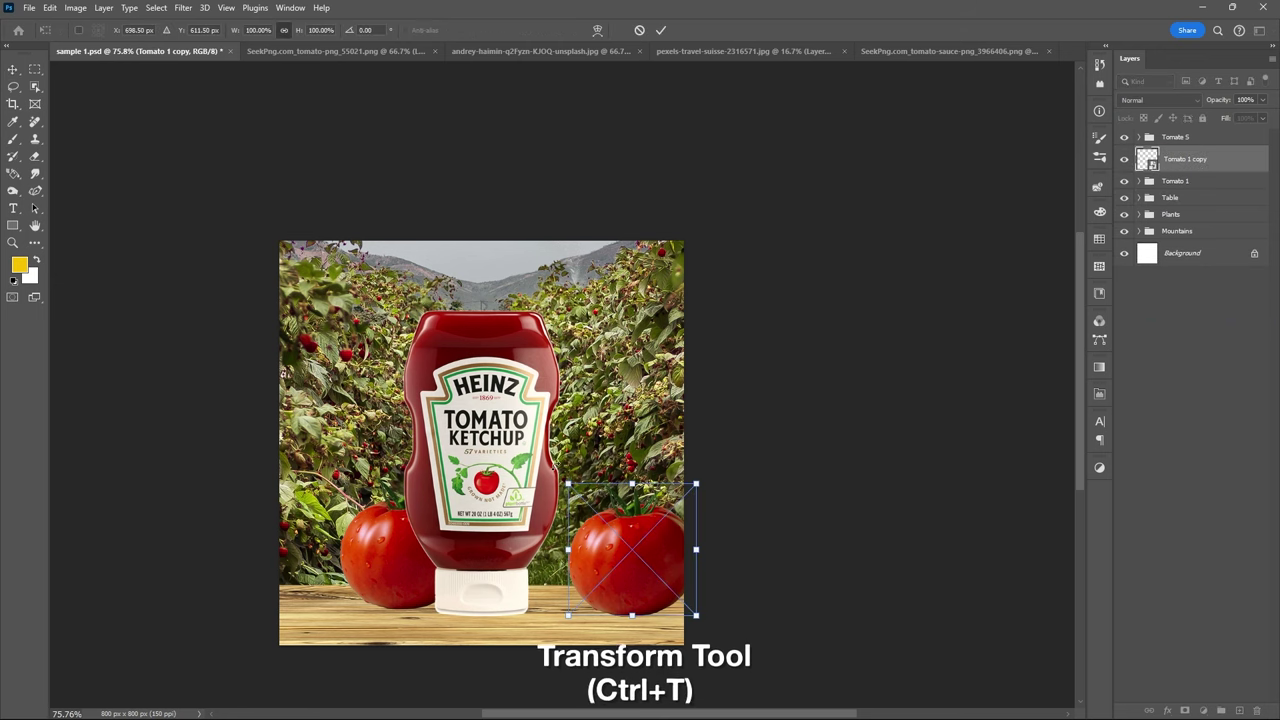
{"action": "left_click_drag", "start_coordinate": [640, 560], "coordinate": [714, 618]}
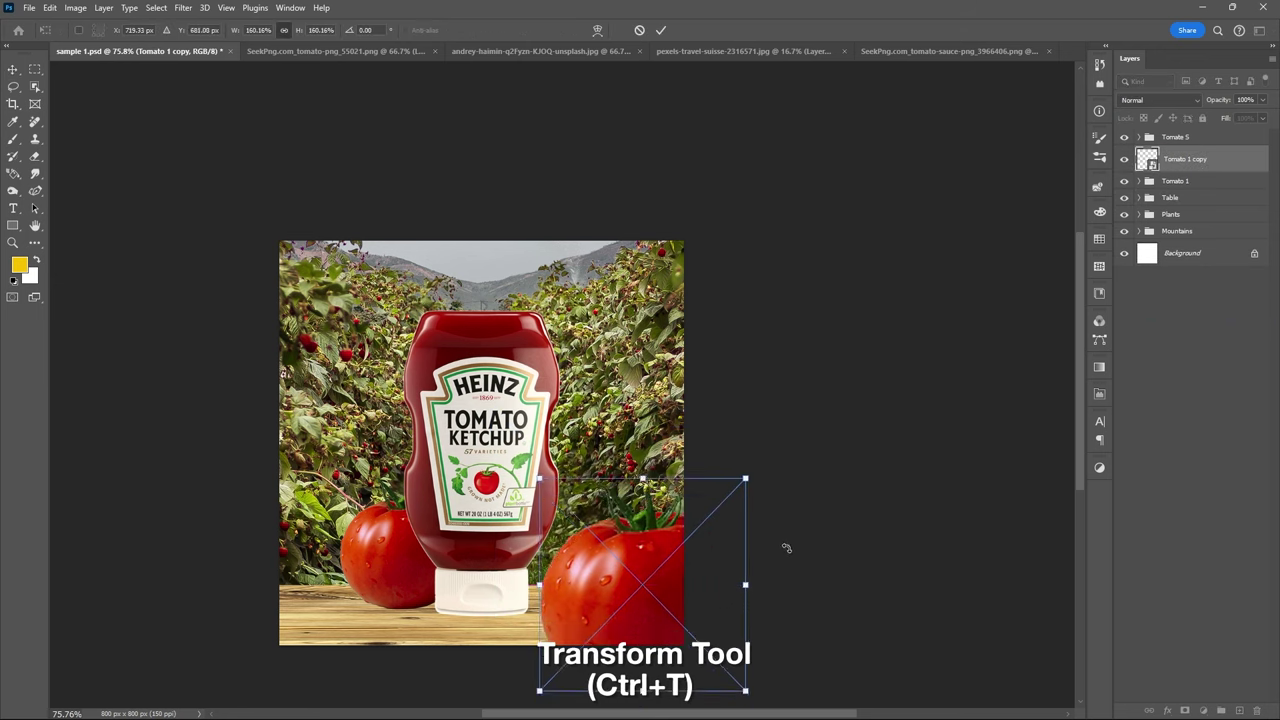
{"action": "left_click_drag", "start_coordinate": [785, 546], "coordinate": [754, 503]}
{"action": "left_click", "coordinate": [661, 30]}
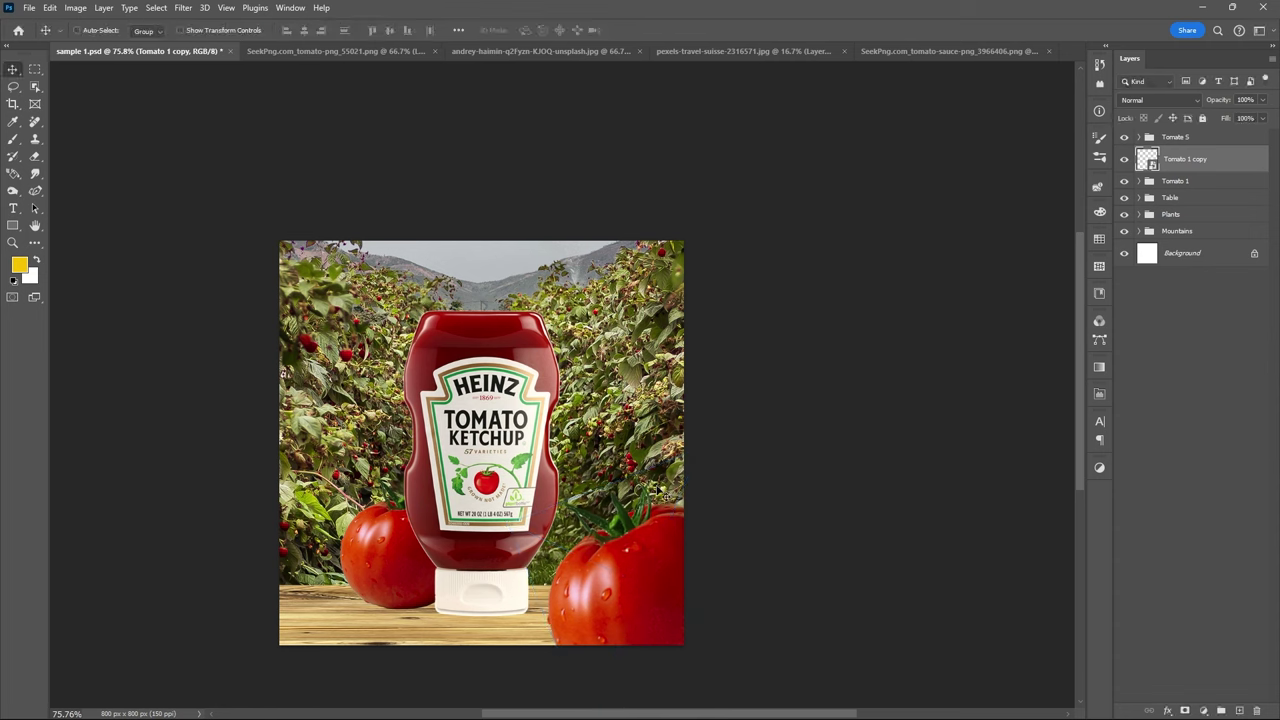
Apply a Gaussian Blur to the foreground tomato and group it as 'Tomato 2'
{"action": "left_click", "coordinate": [184, 8]}
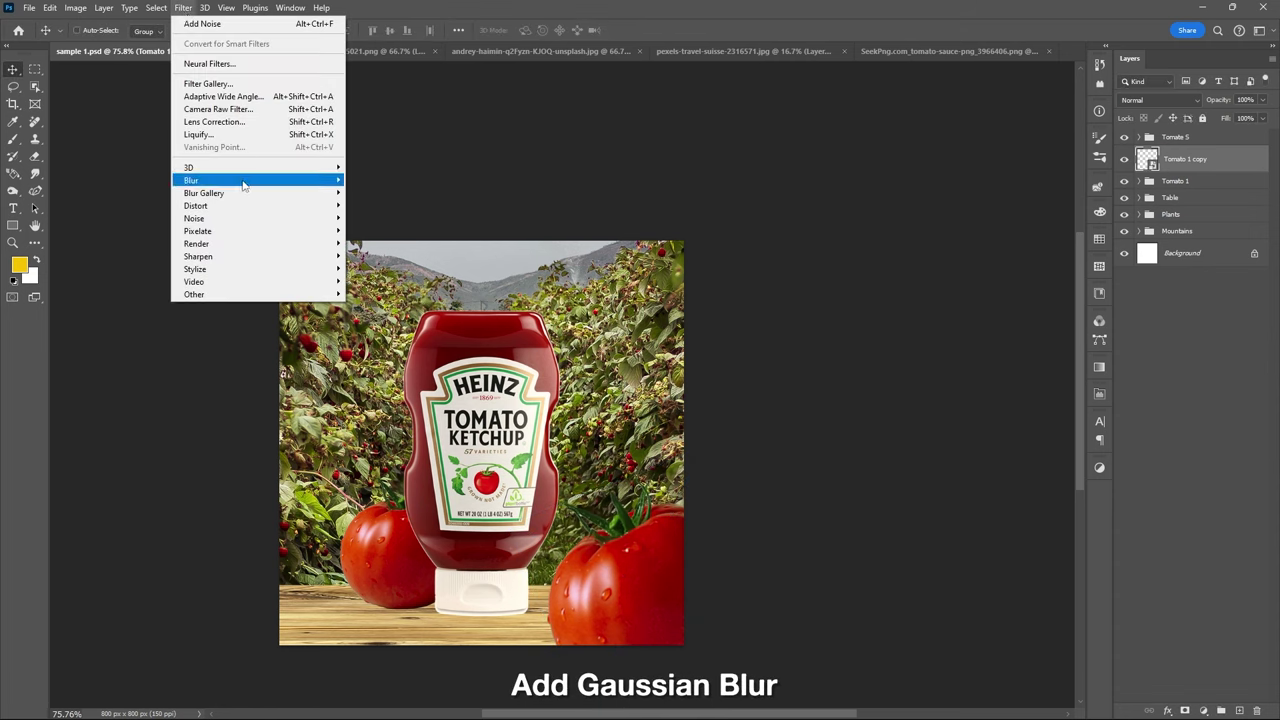
{"action": "mouse_move", "coordinate": [258, 180]}
{"action": "left_click", "coordinate": [398, 230]}
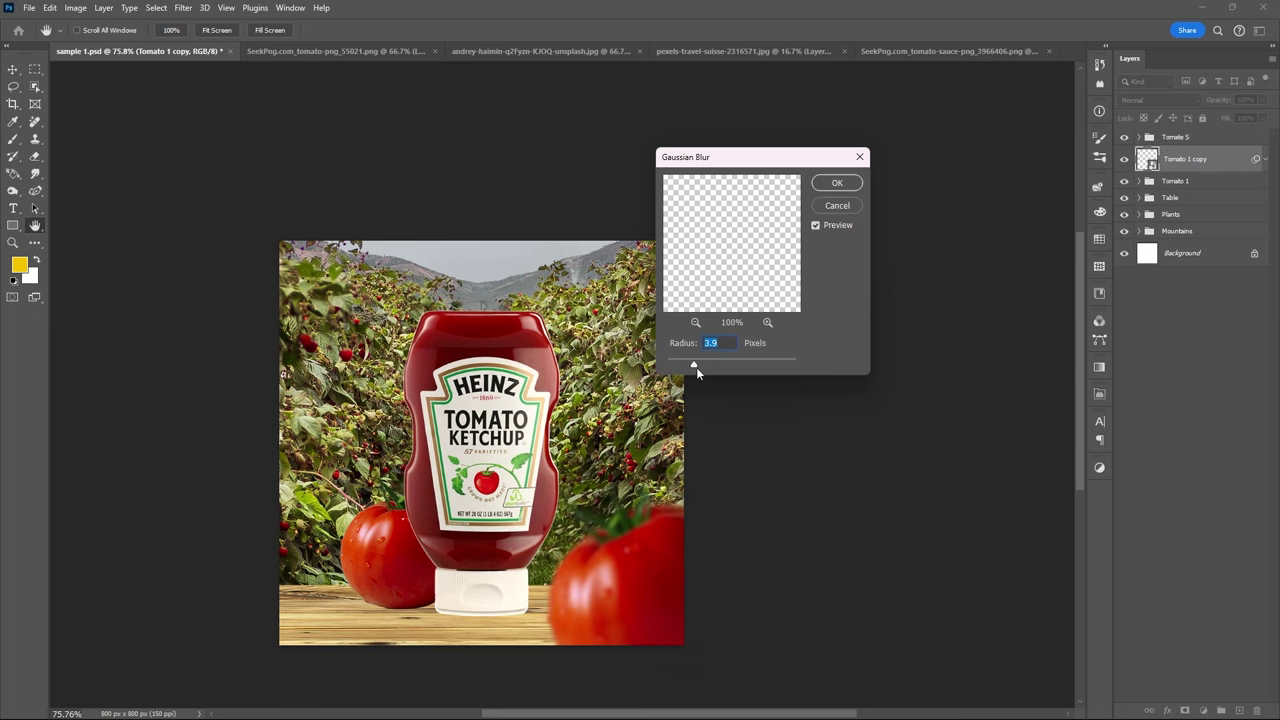
{"action": "left_click", "coordinate": [837, 183]}
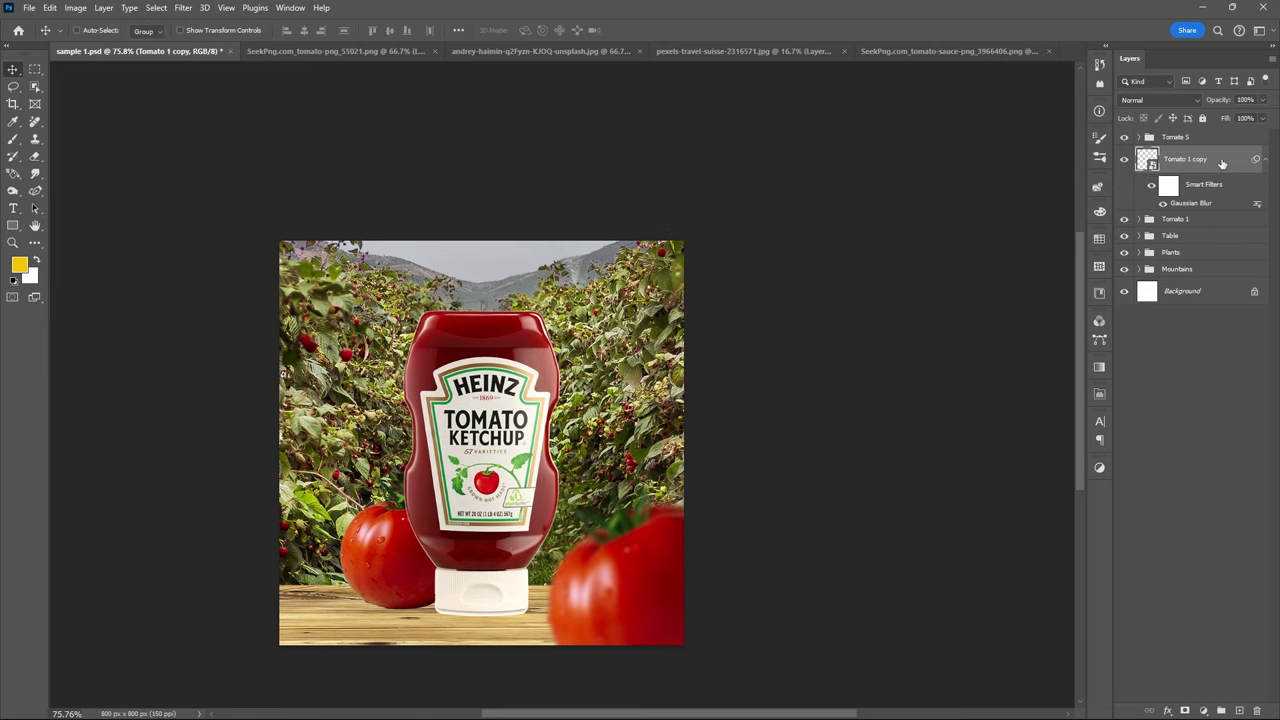
{"action": "key", "text": "ctrl+g"}
{"action": "double_click", "coordinate": [1176, 153]}
{"action": "type", "text": "to 2"}
{"action": "key", "text": "Return"}
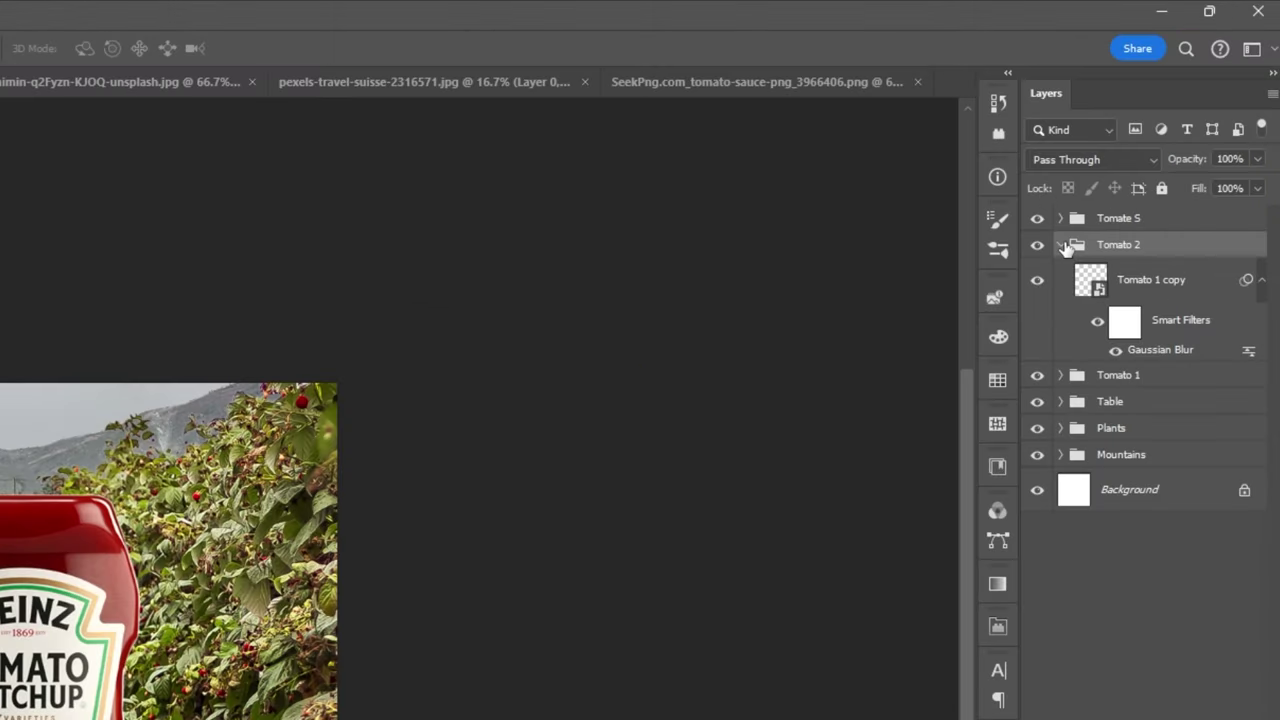
Collapse Tomato 2 and create an empty layer named 'Shadow' above the Table group
{"action": "left_click", "coordinate": [1142, 154]}
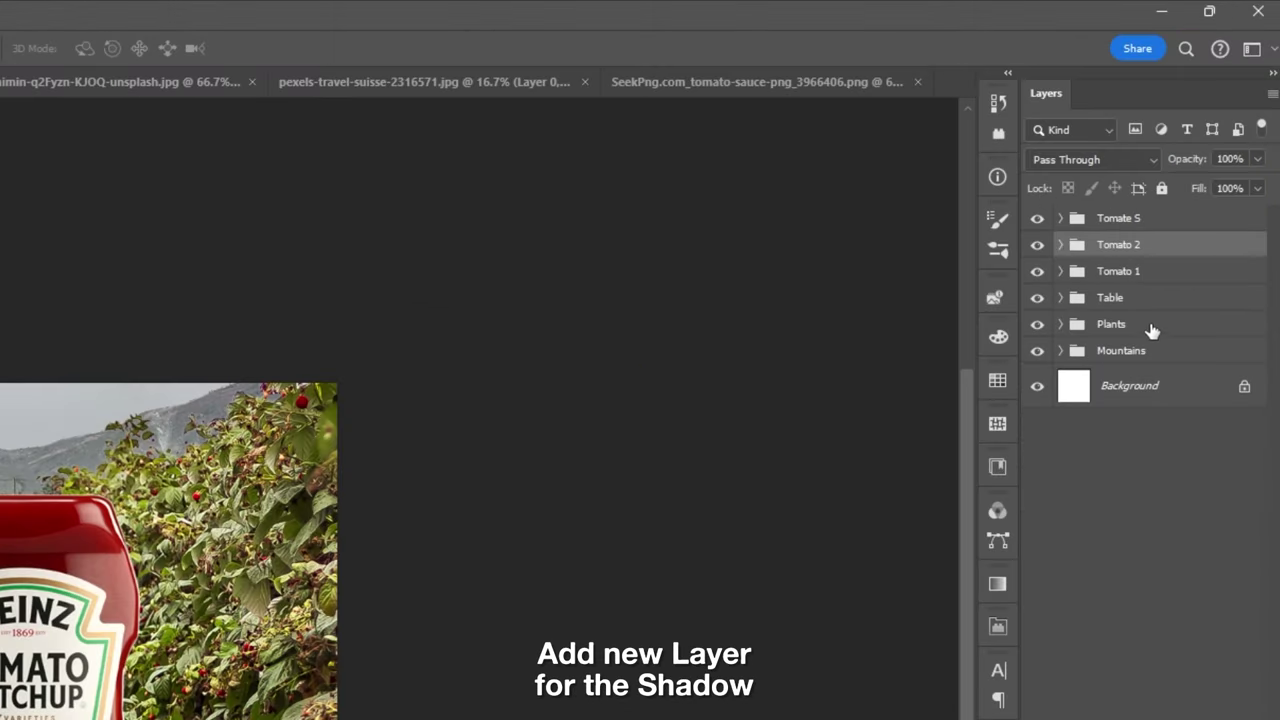
{"action": "left_click", "coordinate": [1186, 301]}
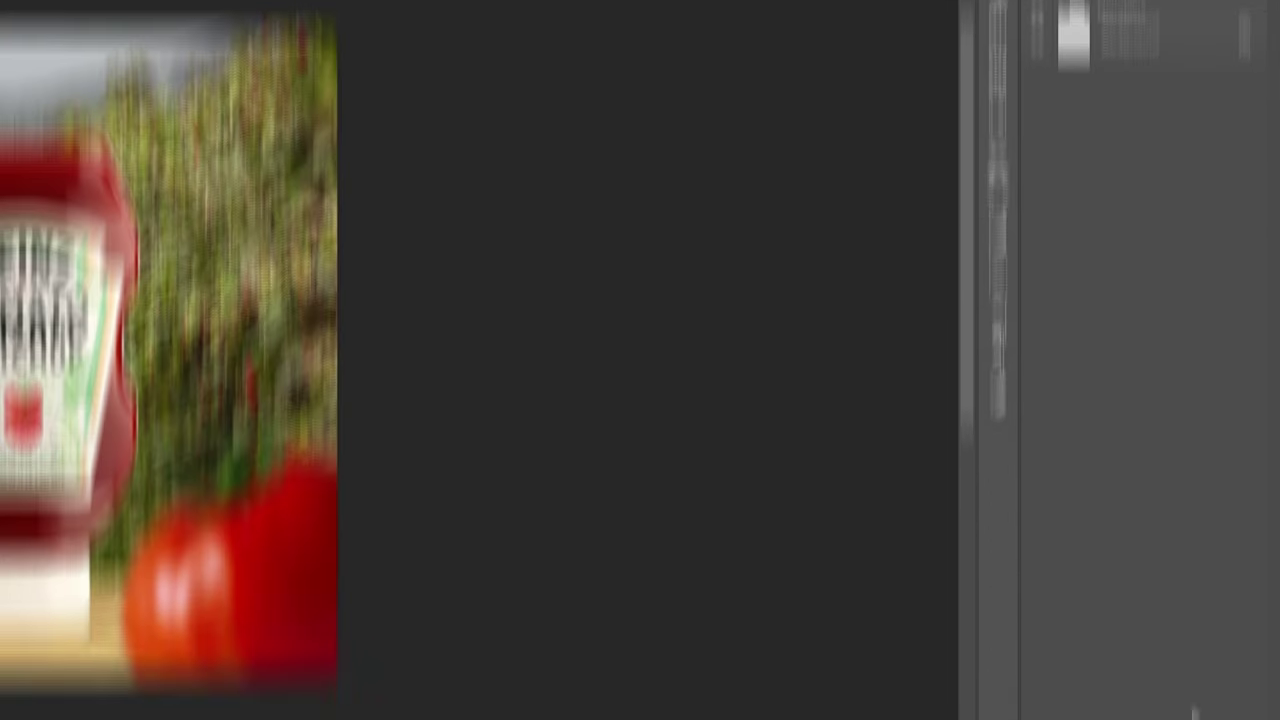
{"action": "left_click", "coordinate": [1216, 707]}
{"action": "double_click", "coordinate": [1119, 311]}
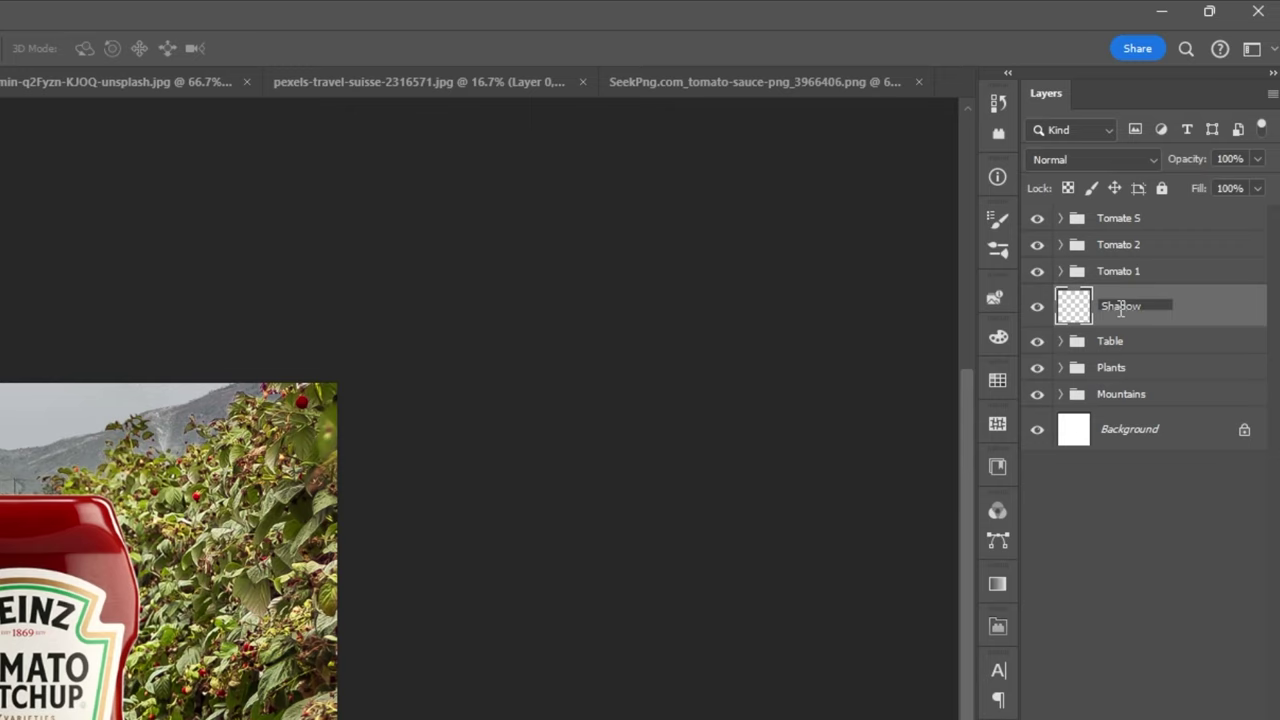
{"action": "key", "text": "Return"}
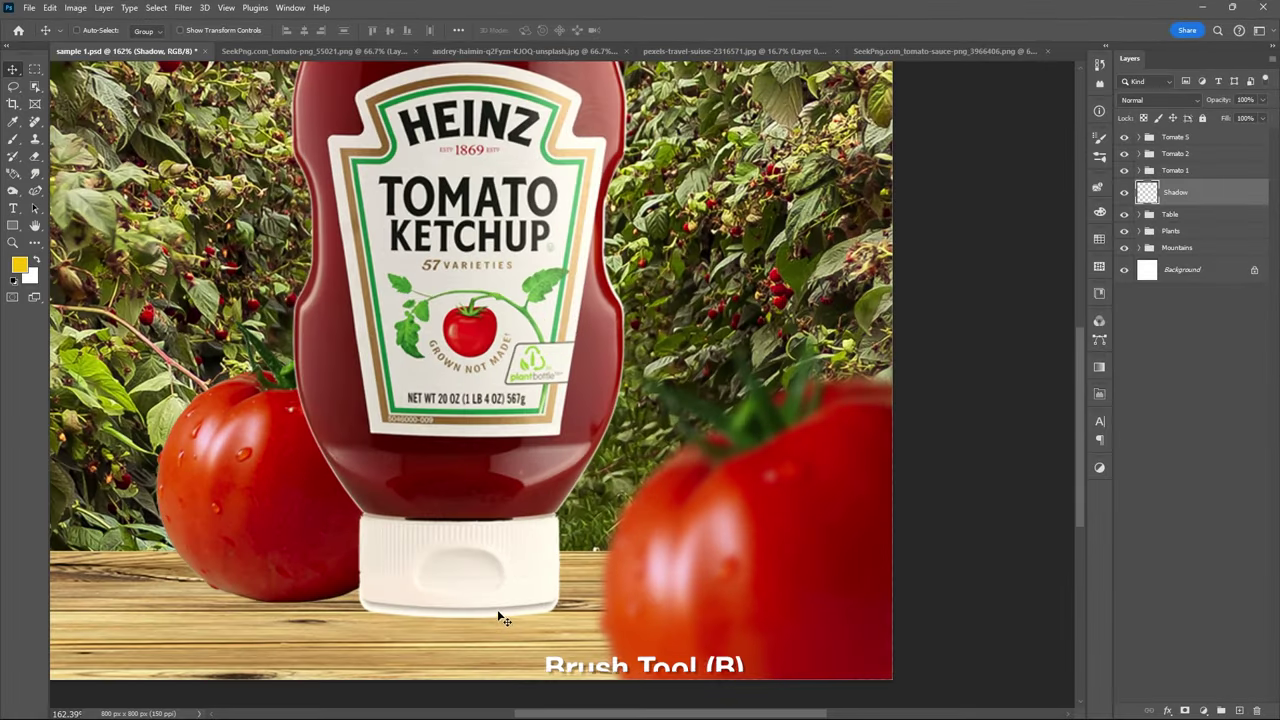
Set up a flattened elliptical brush in black and switch the Shadow layer to Multiply
{"action": "key", "text": "b"}
{"action": "right_click", "coordinate": [467, 420]}
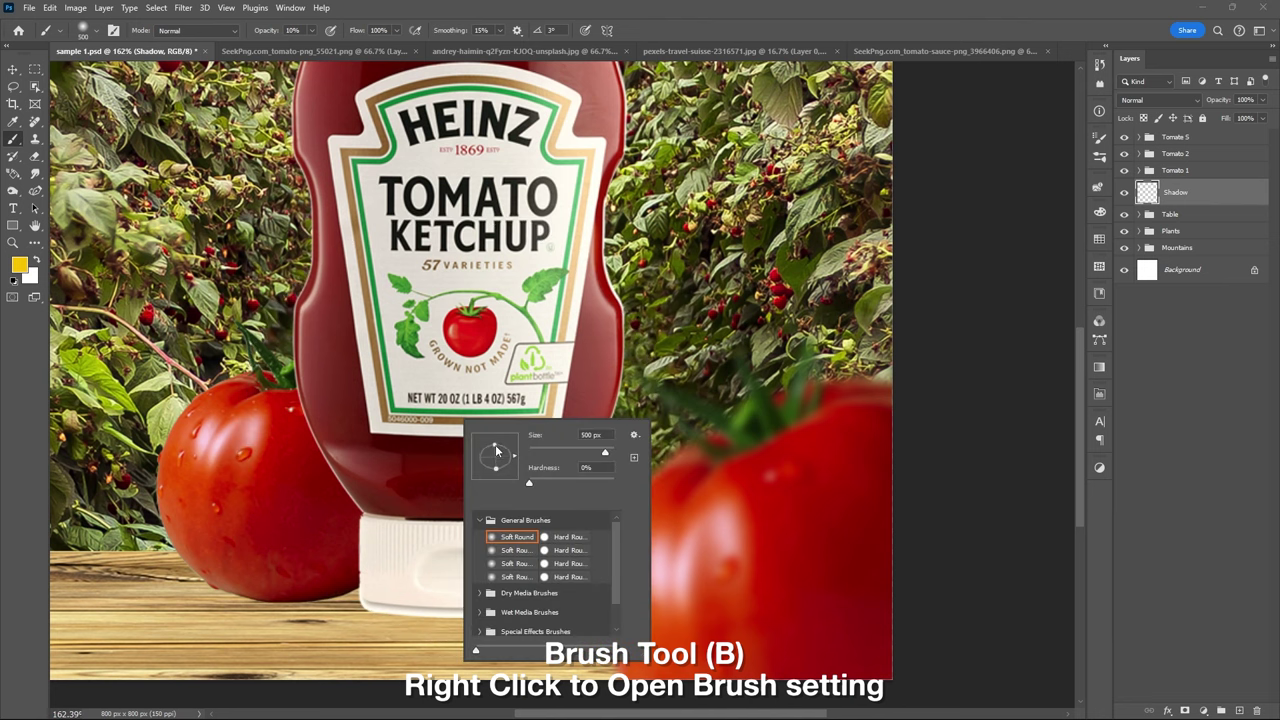
{"action": "left_click_drag", "start_coordinate": [495, 457], "coordinate": [514, 457]}
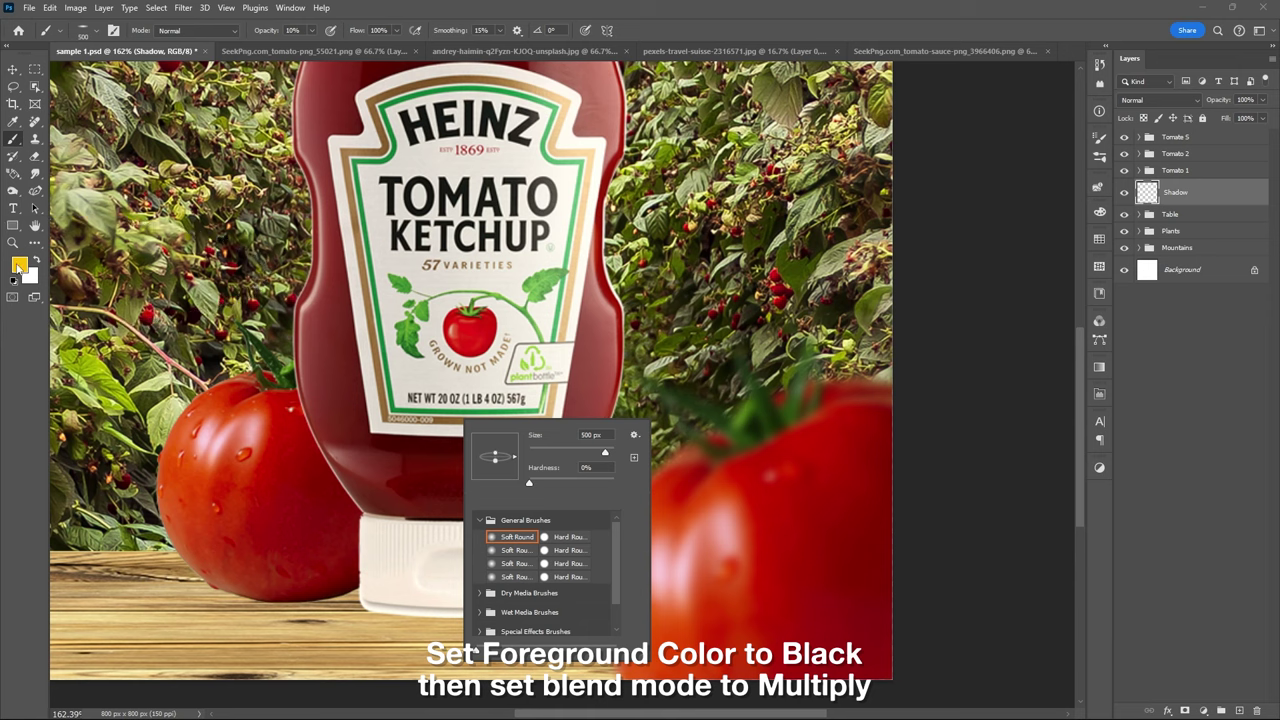
{"action": "left_click", "coordinate": [20, 266]}
{"action": "left_click_drag", "start_coordinate": [880, 420], "coordinate": [802, 458]}
{"action": "left_click", "coordinate": [1131, 279]}
{"action": "left_click", "coordinate": [1158, 100]}
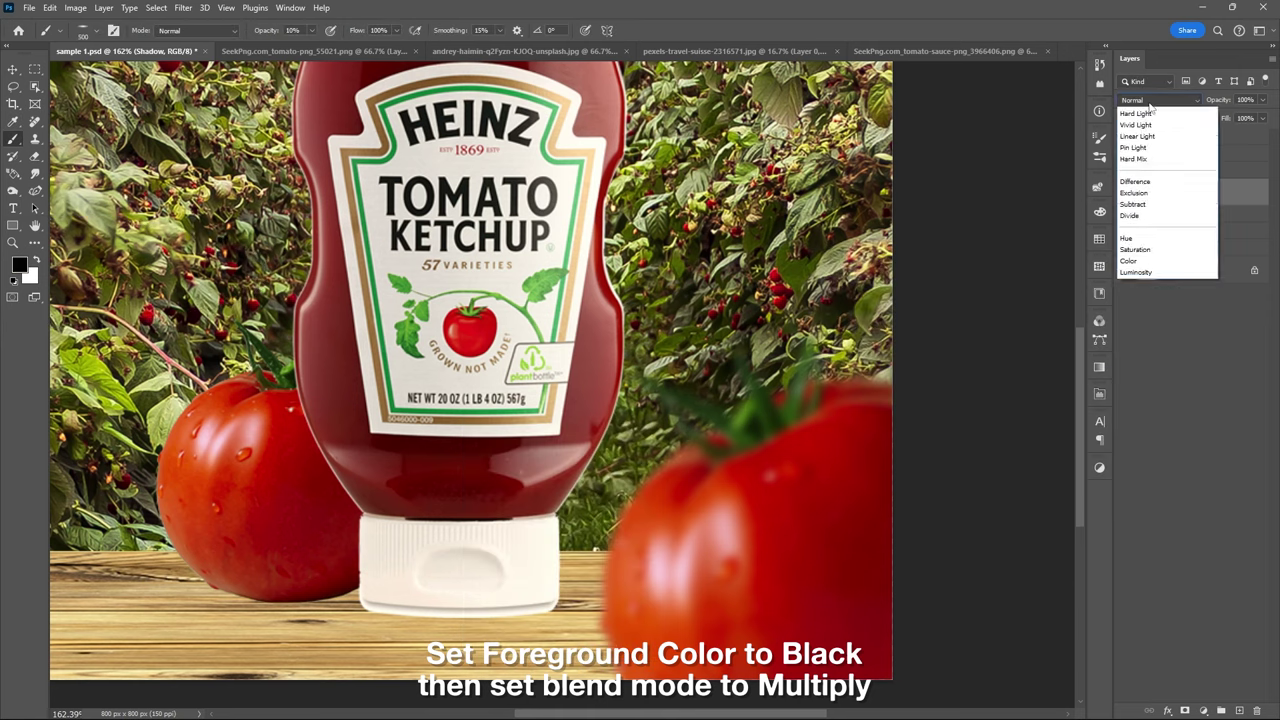
{"action": "left_click", "coordinate": [1146, 158]}
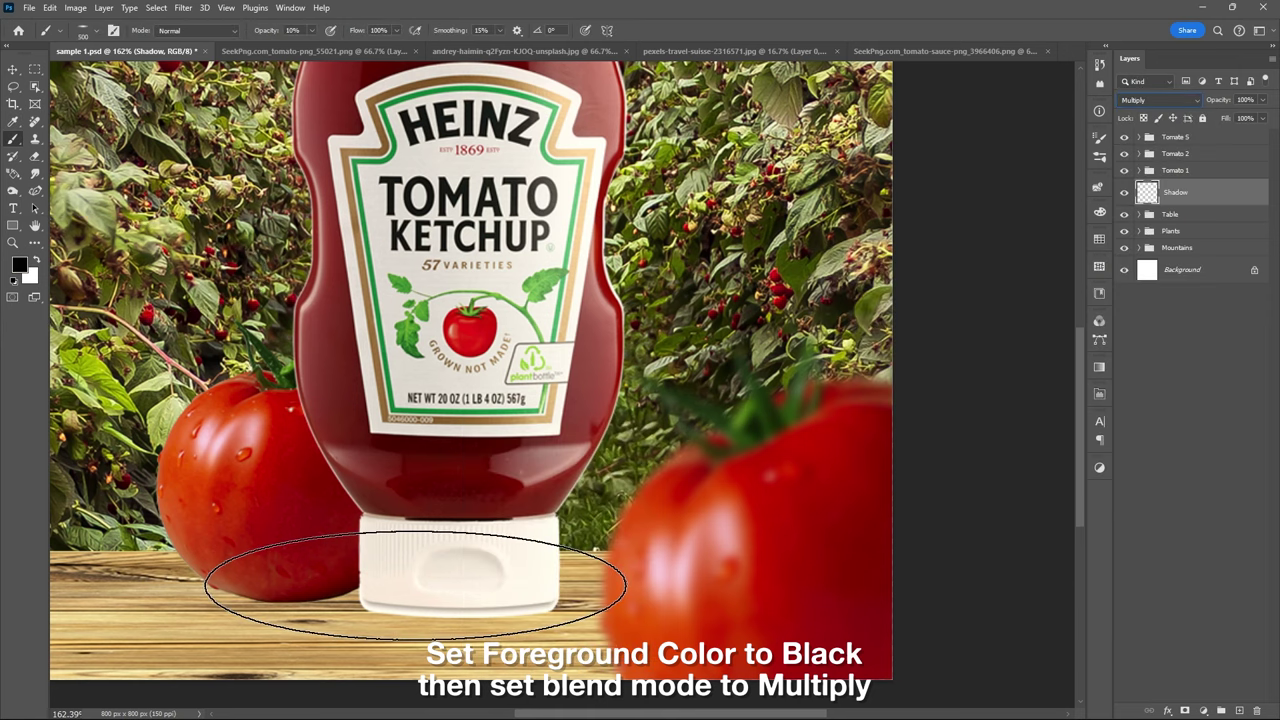
Paint a dark shadow along the cap base, then a softer one at 41% brush opacity
{"action": "right_click", "coordinate": [440, 585]}
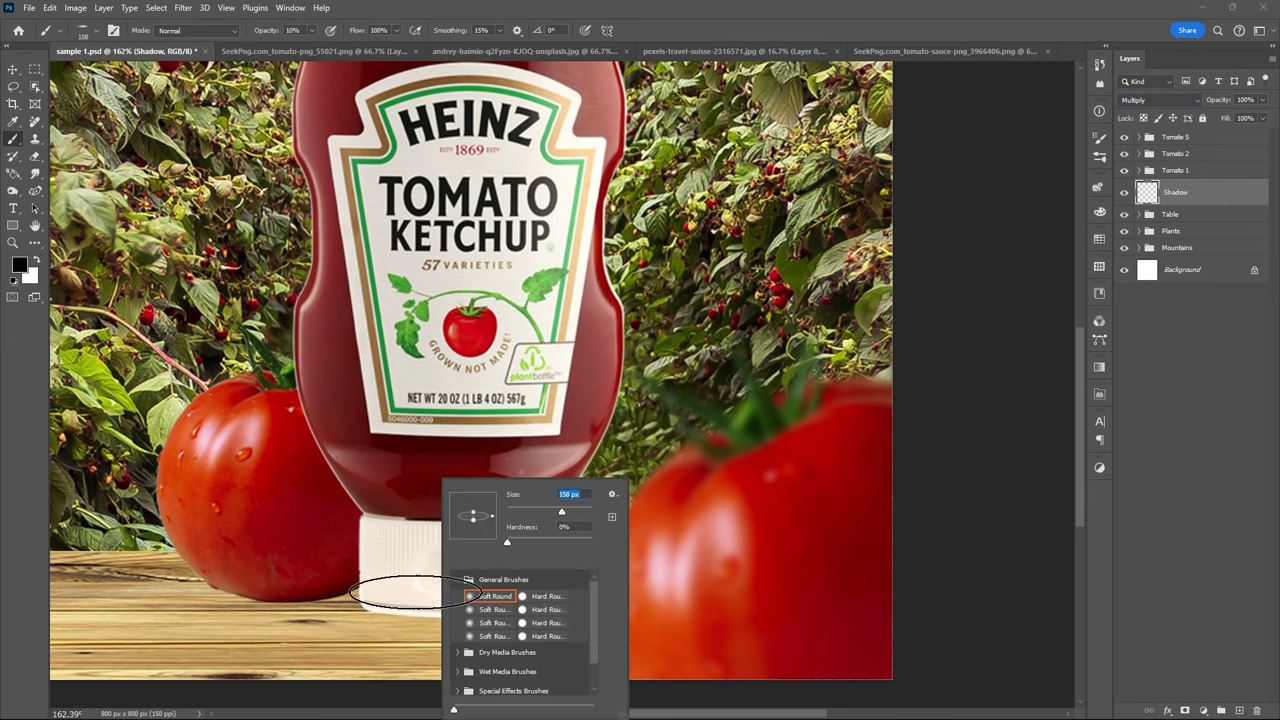
{"action": "key", "text": "Return"}
{"action": "key", "text": "["}
{"action": "key", "text": "["}
{"action": "key", "text": "["}
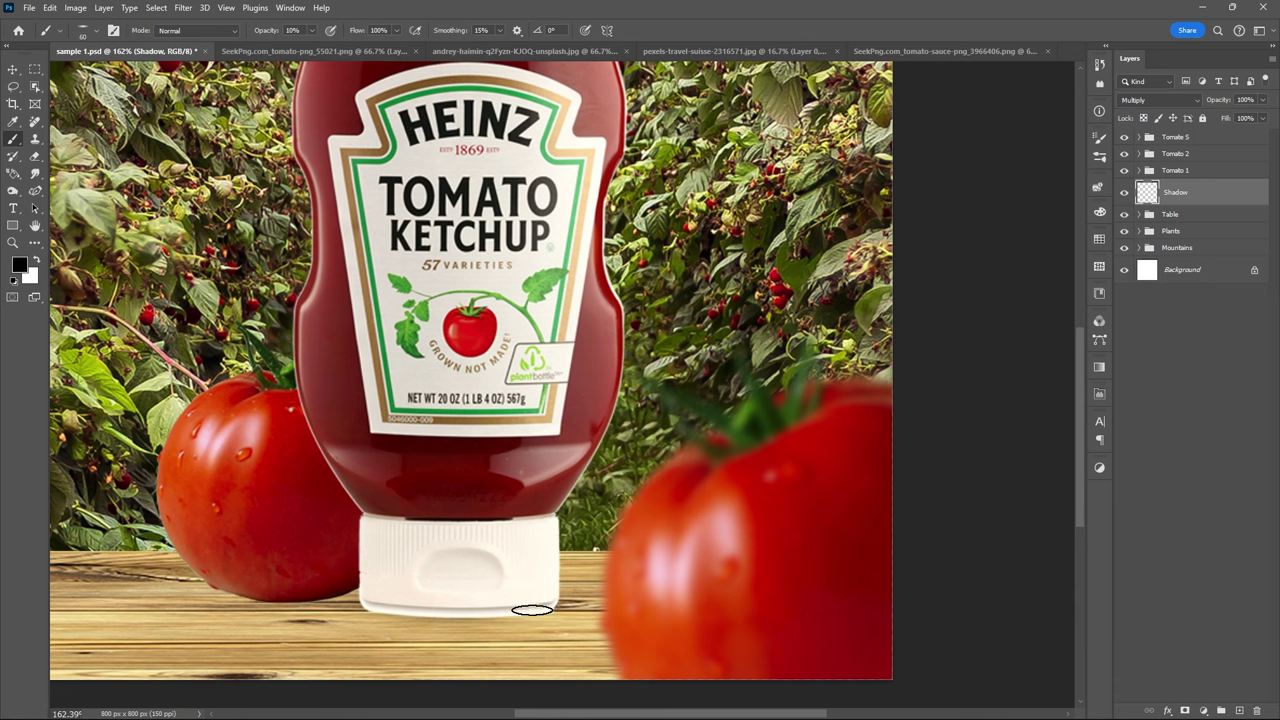
{"action": "key", "text": "0"}
{"action": "left_click_drag", "start_coordinate": [514, 615], "coordinate": [366, 614]}
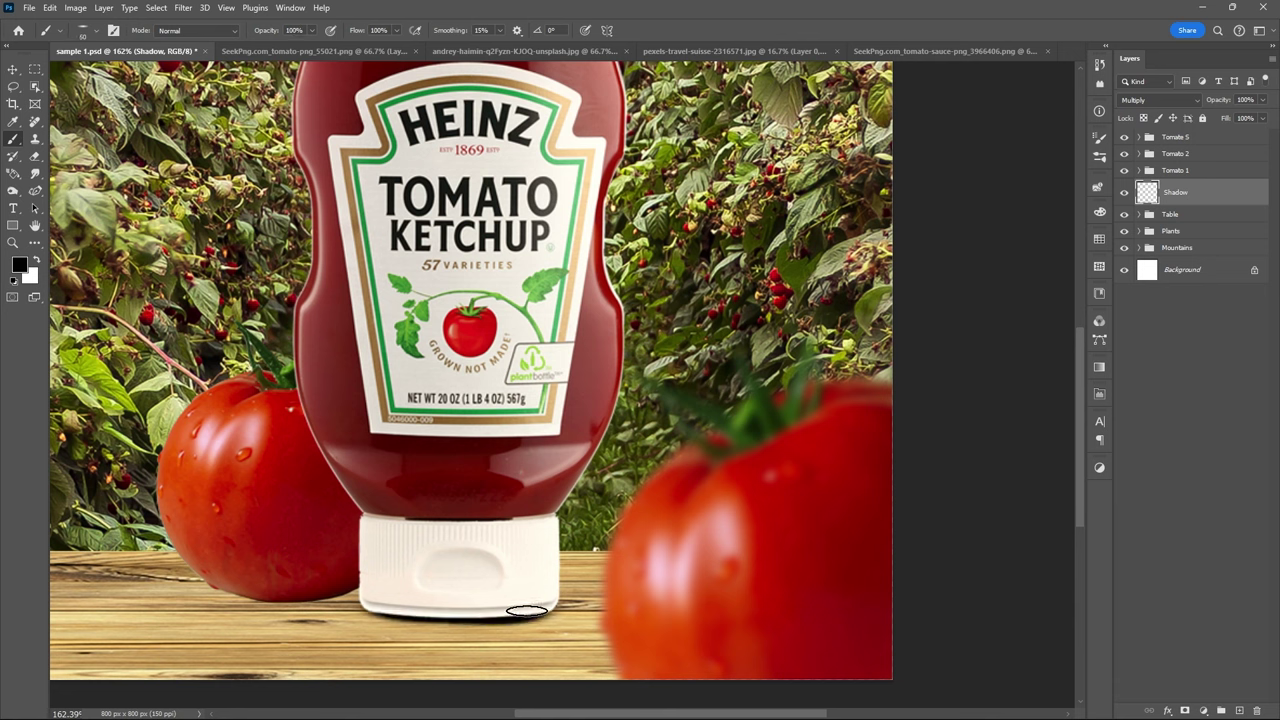
{"action": "left_click", "coordinate": [312, 30]}
{"action": "left_click_drag", "start_coordinate": [334, 46], "coordinate": [276, 46]}
{"action": "left_click_drag", "start_coordinate": [540, 612], "coordinate": [200, 592]}
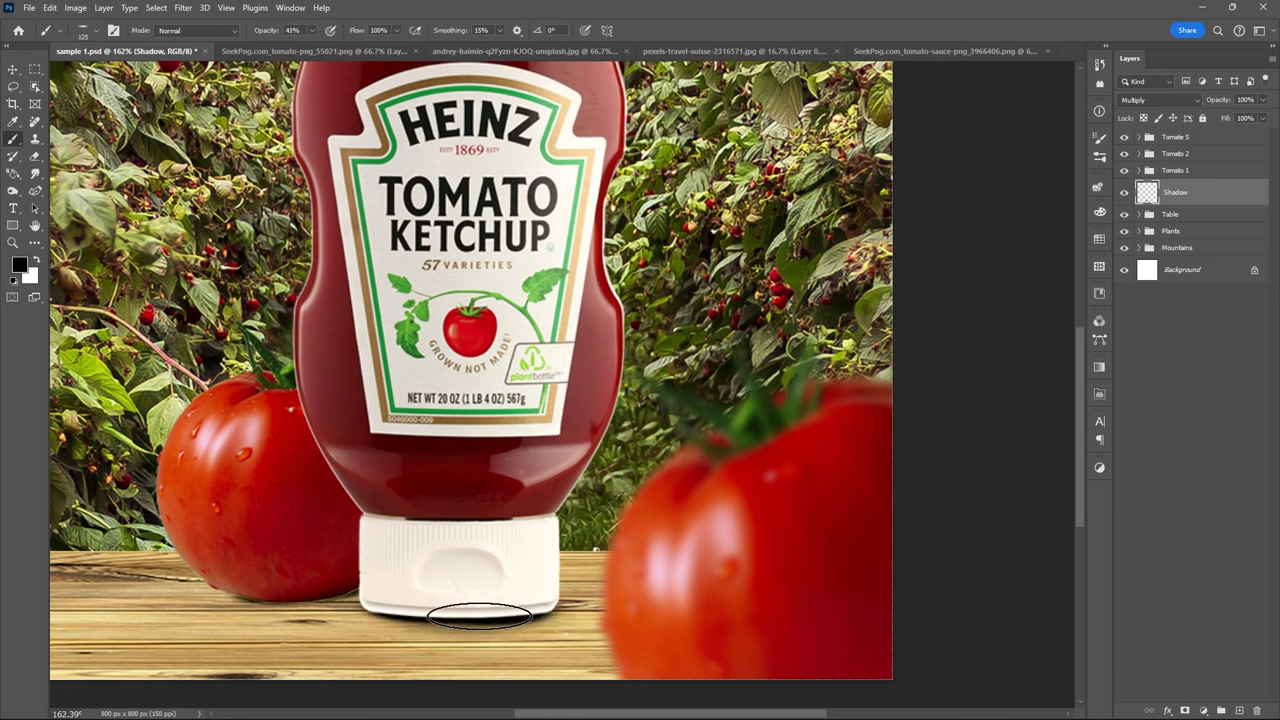
Enlarge the brush at 12% opacity and lower the Shadow layer opacity to 86%
{"action": "key", "text": "1"}
{"action": "key", "text": "2"}
{"action": "key", "text": "]"}
{"action": "key", "text": "]"}
{"action": "key", "text": "]"}
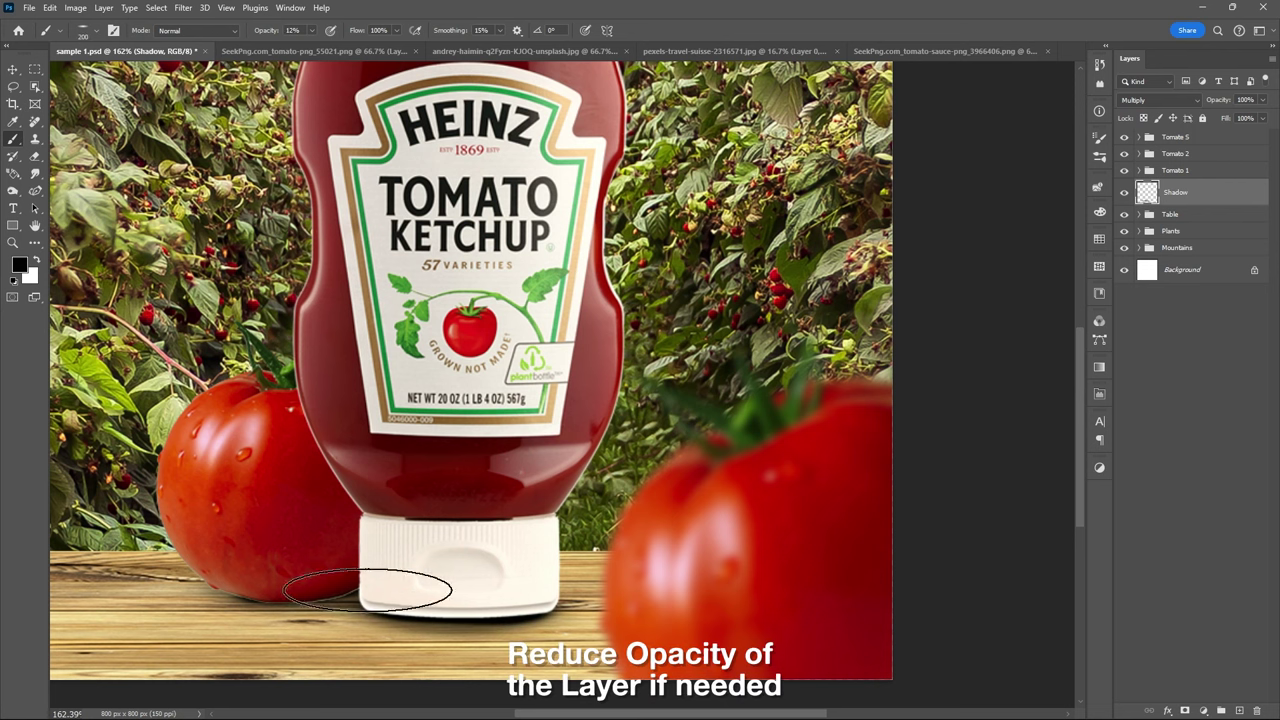
{"action": "left_click", "coordinate": [1262, 100]}
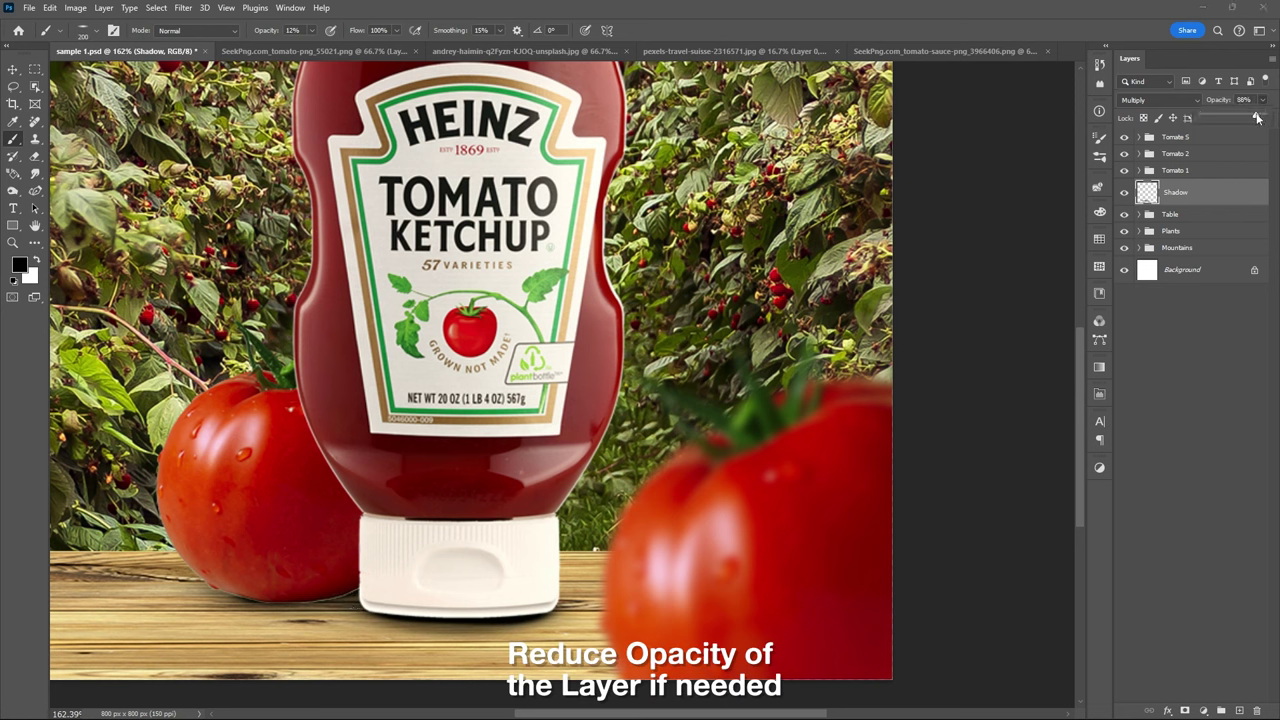
{"action": "left_click_drag", "start_coordinate": [1257, 117], "coordinate": [1254, 117]}
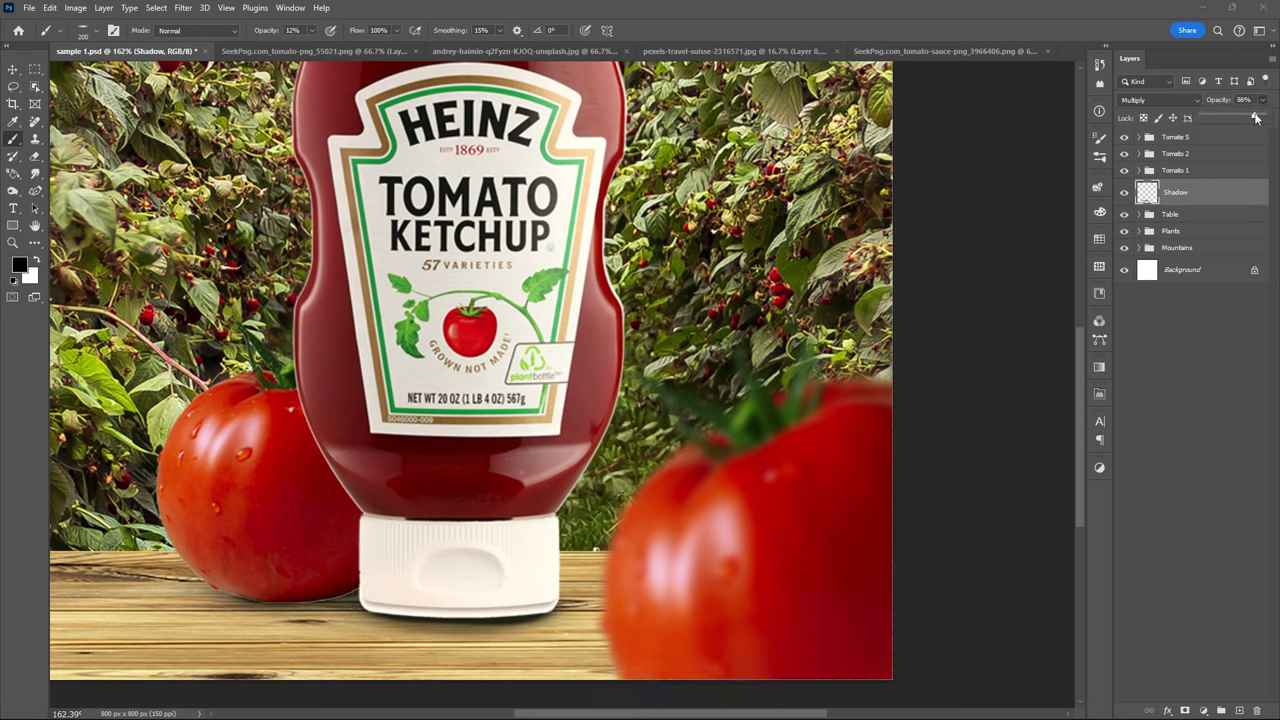
Put the shadow layer into a new group named 'Shadow'
{"action": "key", "text": "v"}
{"action": "key", "text": "ctrl+0"}
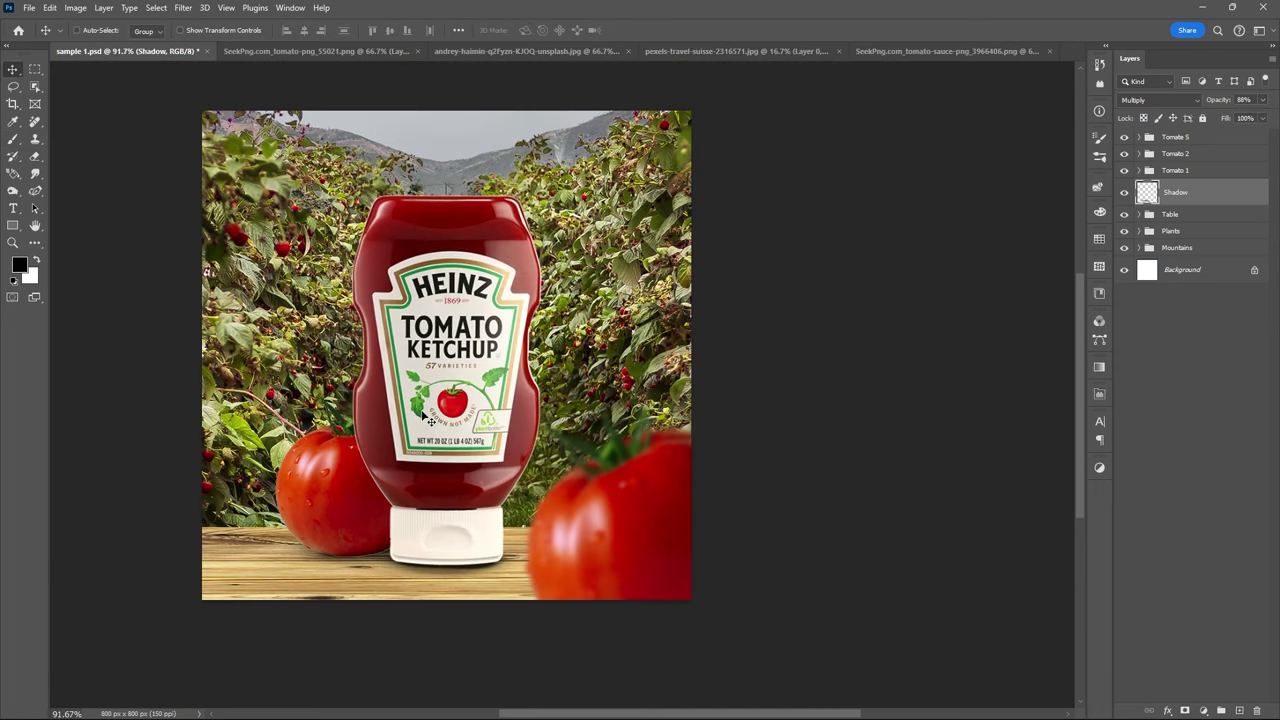
{"action": "key", "text": "ctrl+g"}
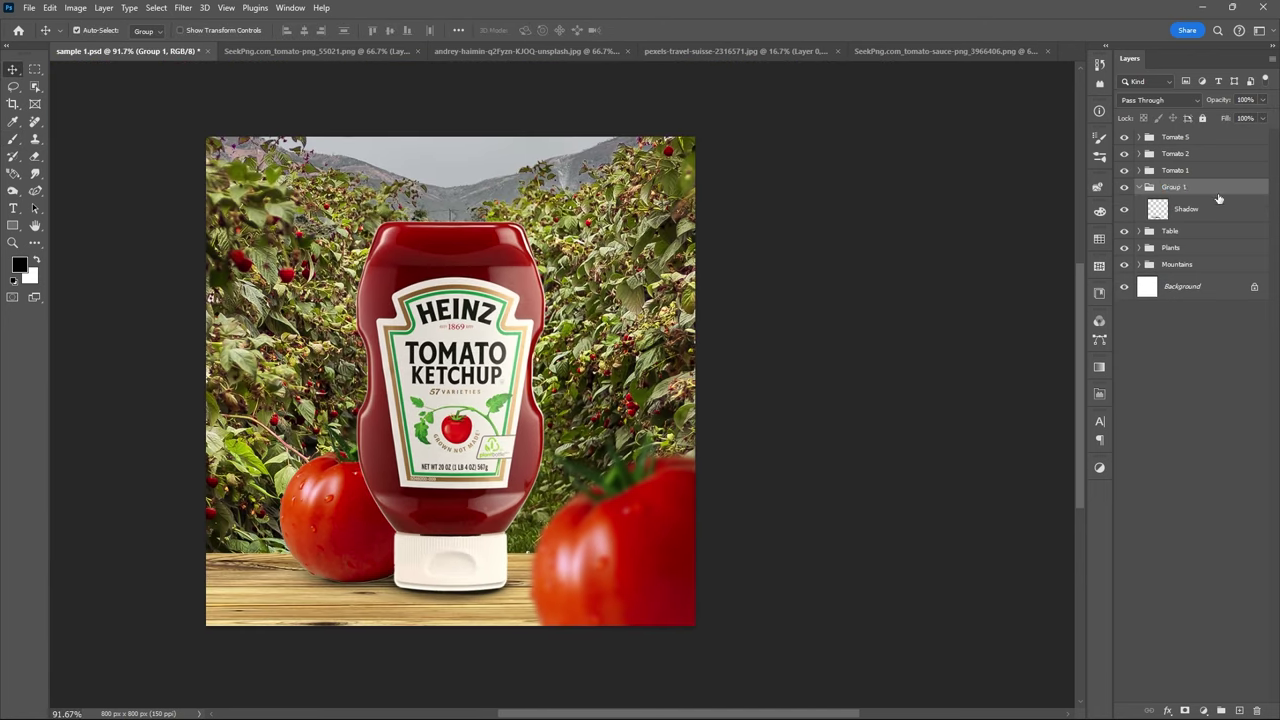
{"action": "type", "text": "Shadow"}
{"action": "key", "text": "Return"}
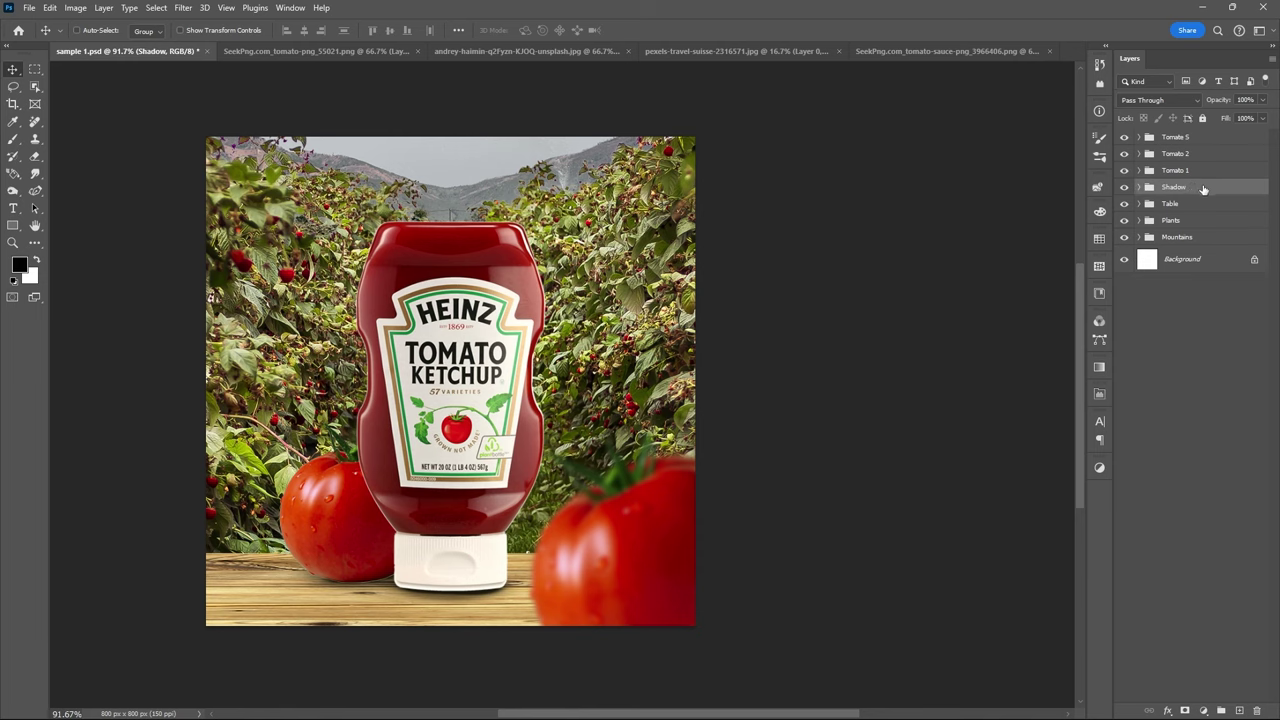
Add an orange FF9600 Solid Color fill layer above the bottle's Layer 1
{"action": "left_click", "coordinate": [1139, 137]}
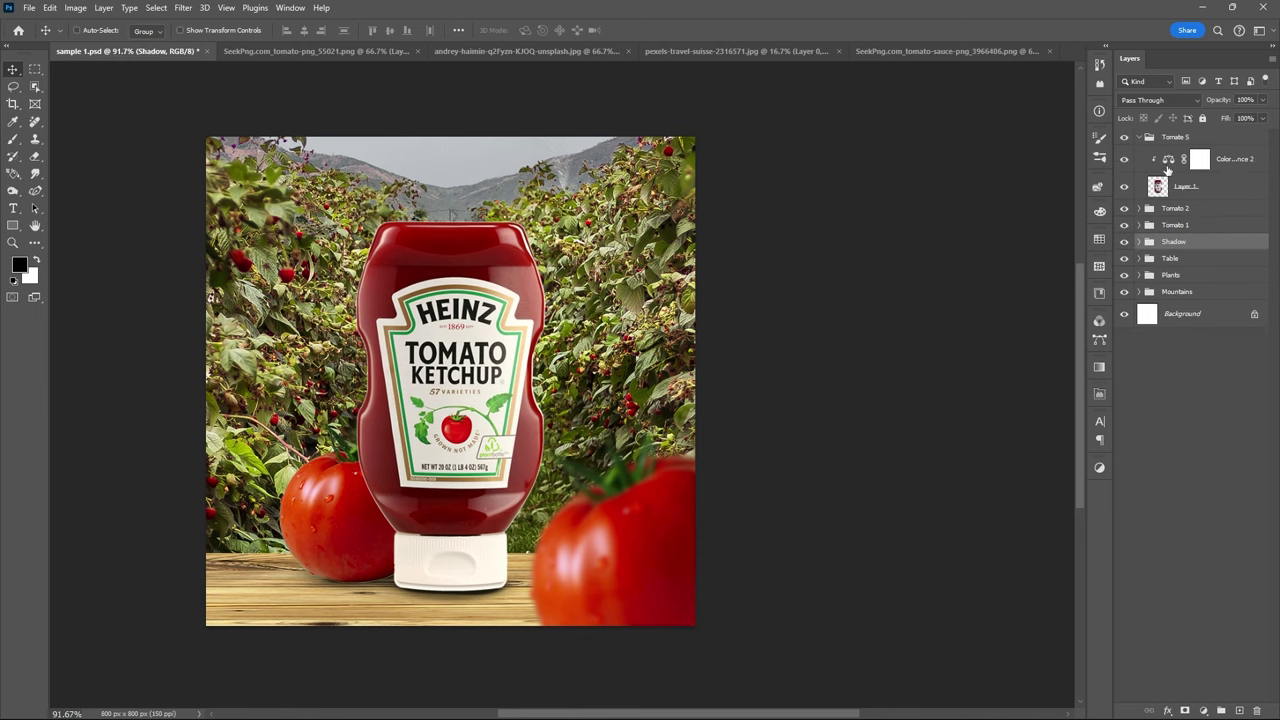
{"action": "left_click", "coordinate": [1203, 186]}
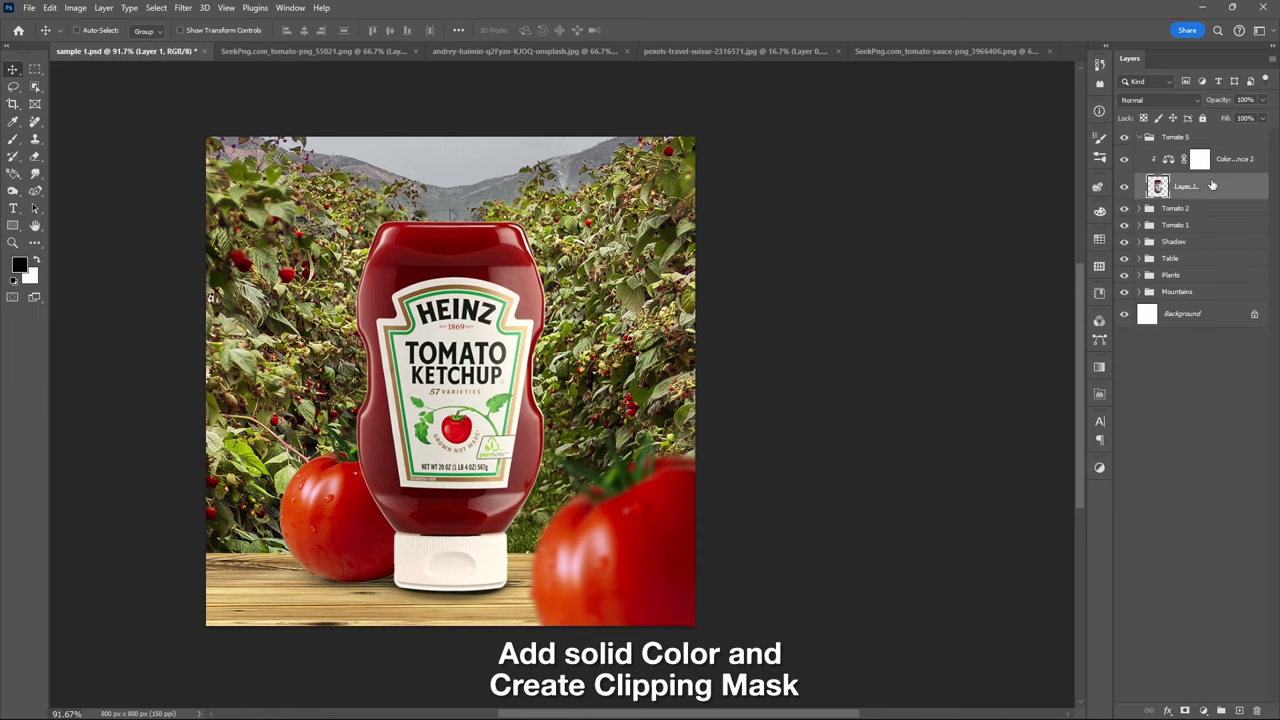
{"action": "left_click", "coordinate": [1204, 711]}
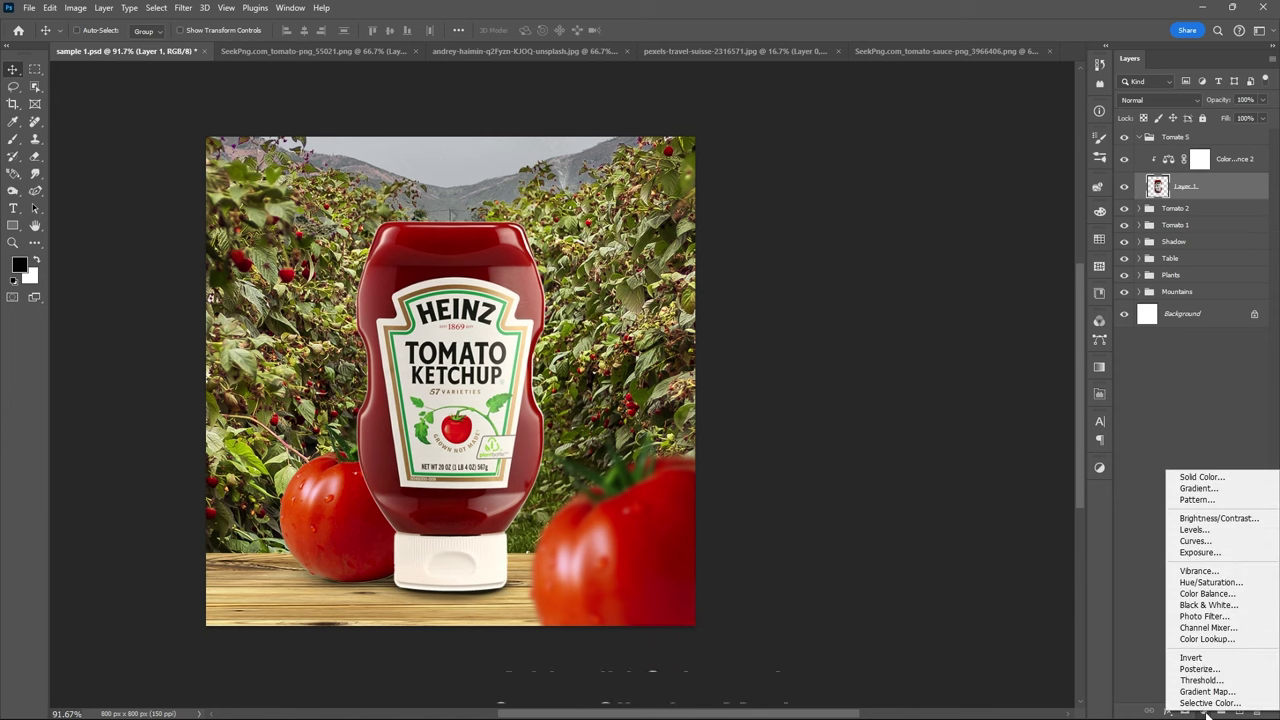
{"action": "left_click", "coordinate": [1226, 478]}
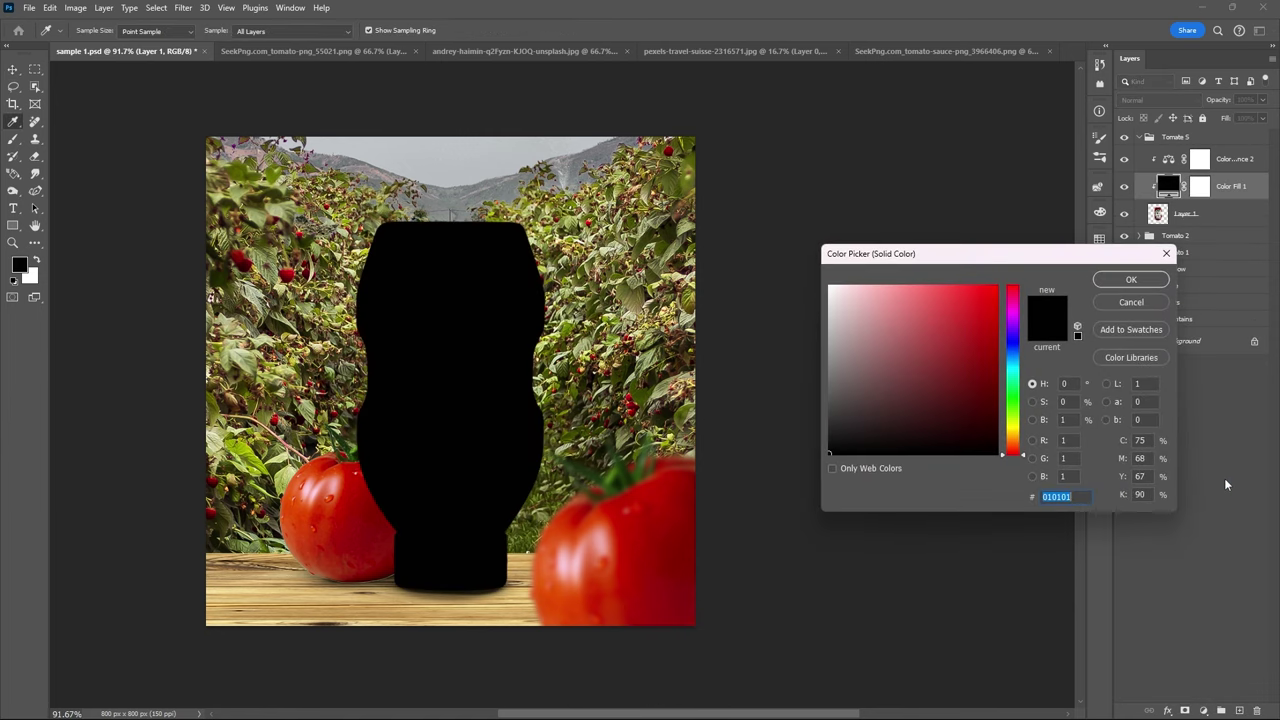
{"action": "left_click_drag", "start_coordinate": [1025, 455], "coordinate": [1025, 437]}
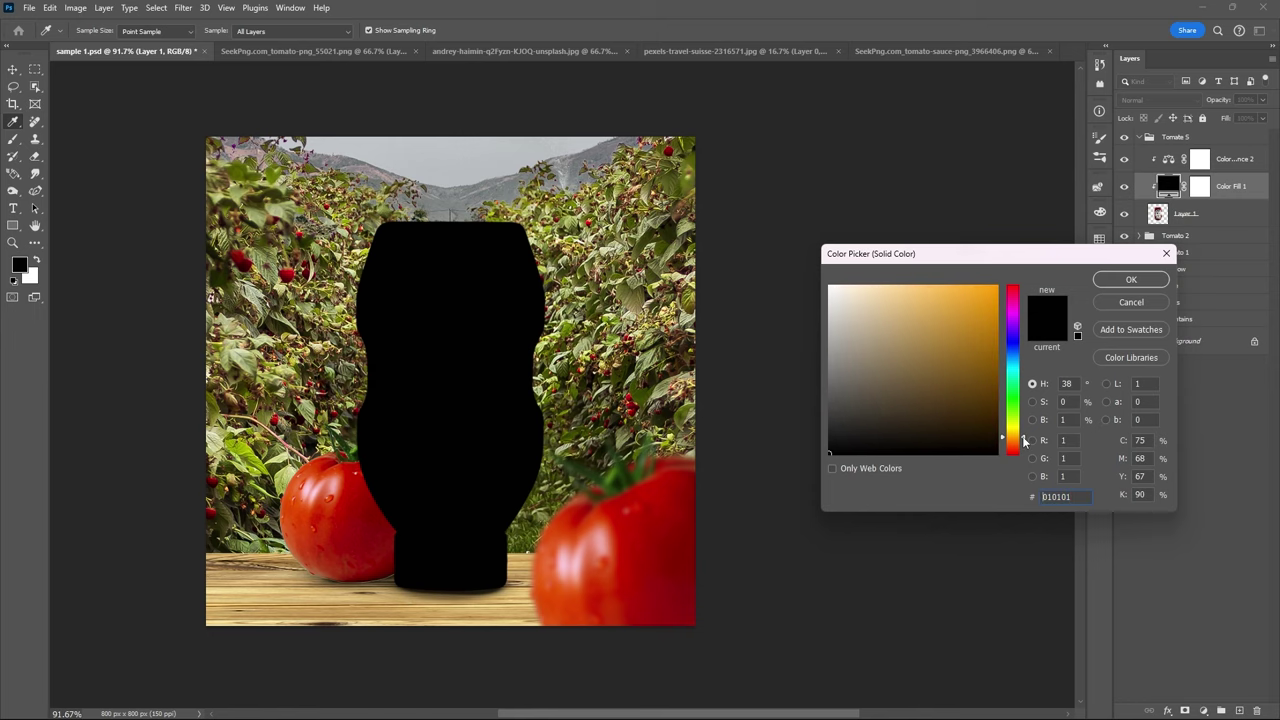
{"action": "left_click_drag", "start_coordinate": [960, 385], "coordinate": [1018, 265]}
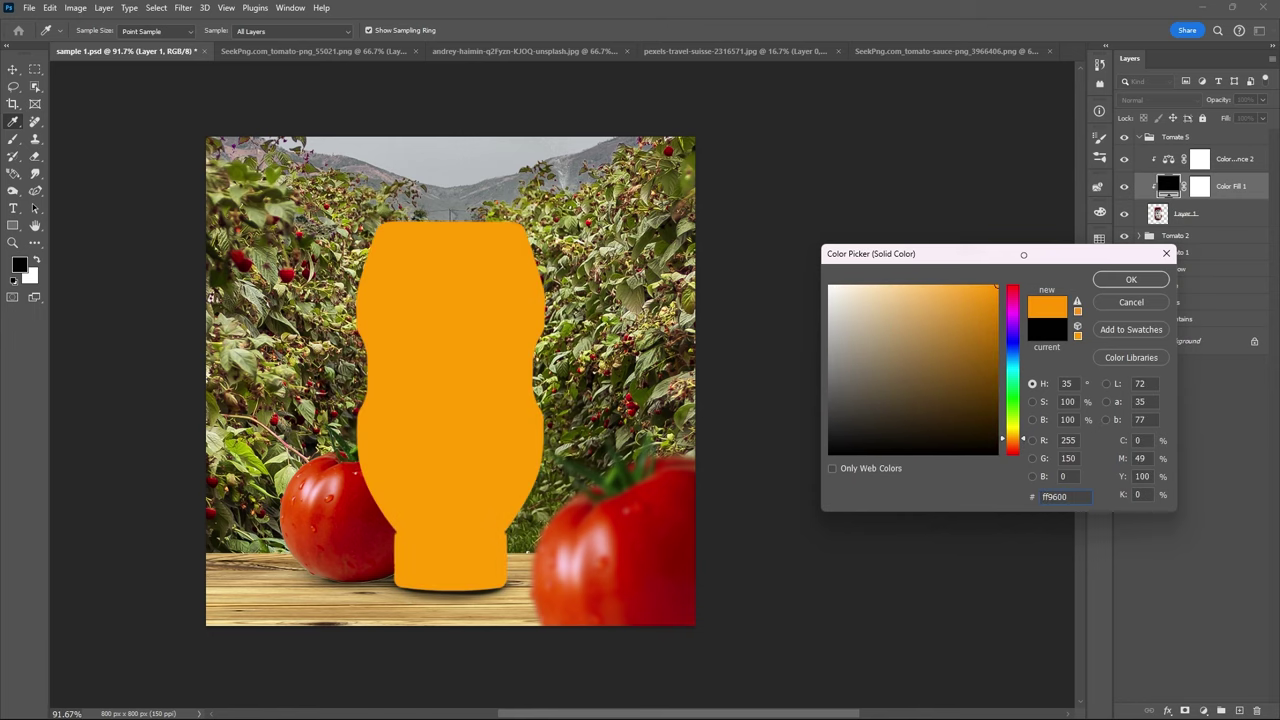
{"action": "left_click", "coordinate": [1131, 280]}
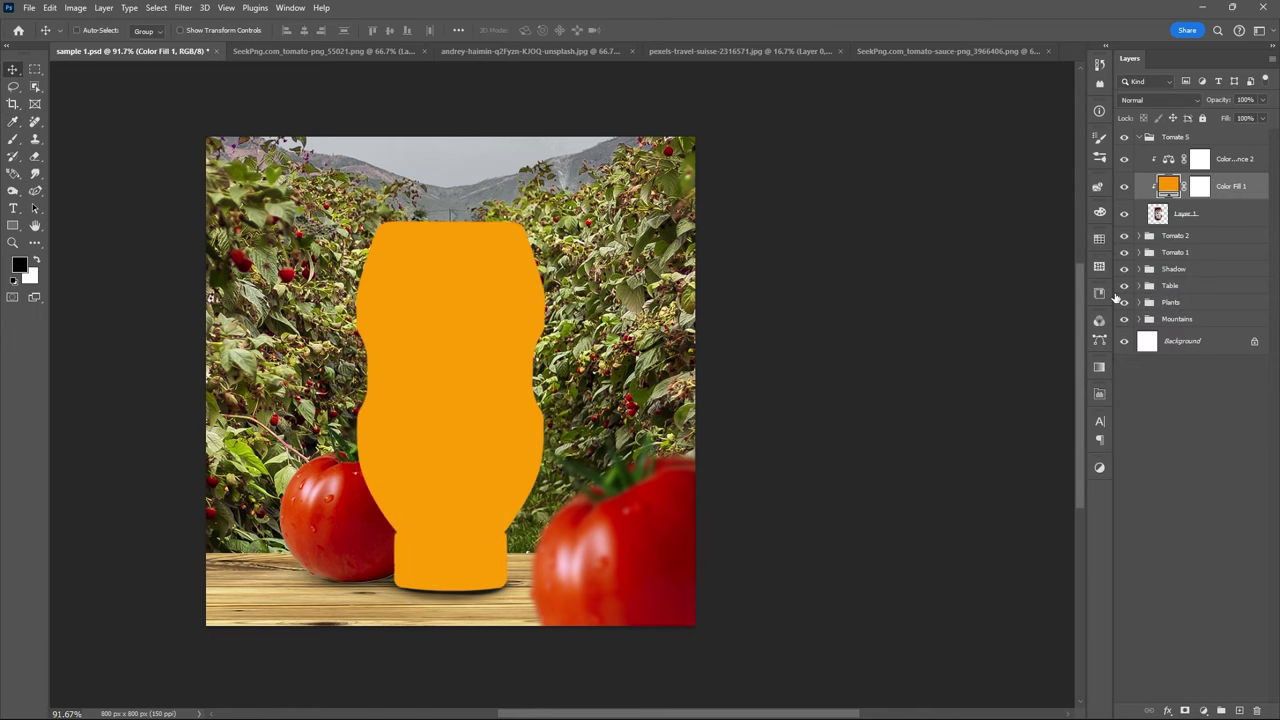
Set the orange fill to Soft Light and invert its mask to hide it
{"action": "left_click", "coordinate": [1077, 166]}
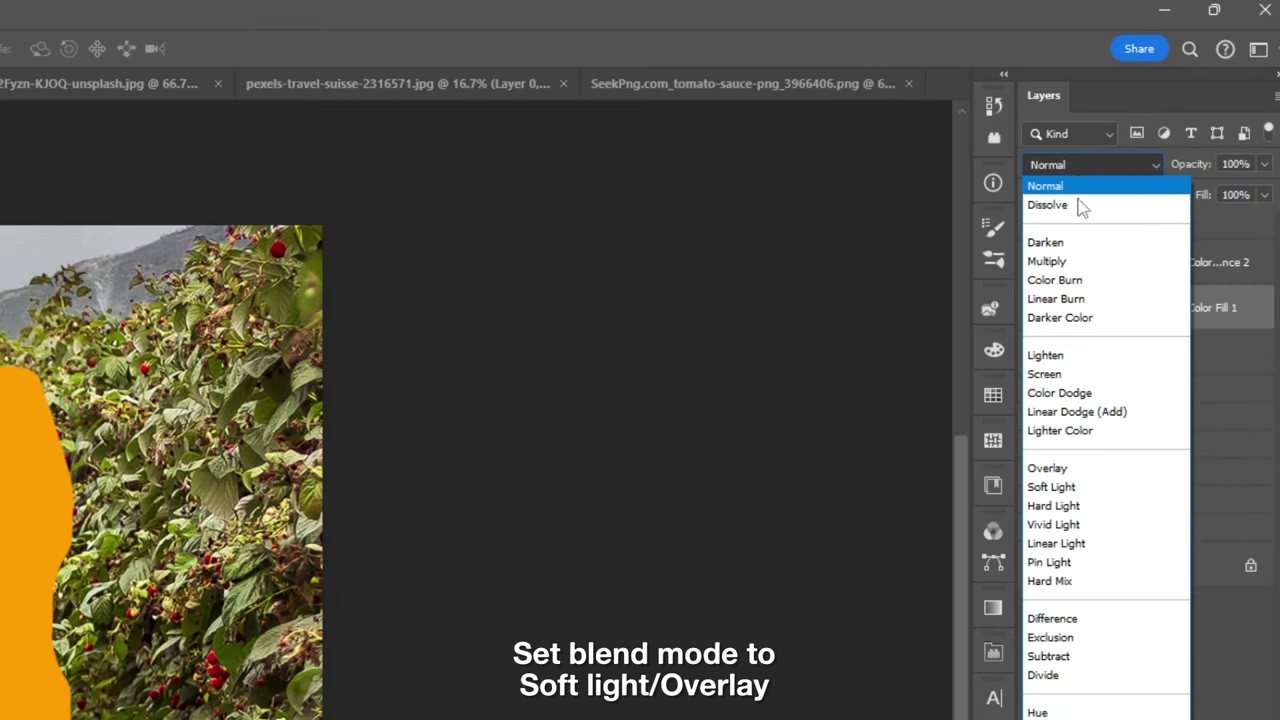
{"action": "left_click", "coordinate": [1052, 487]}
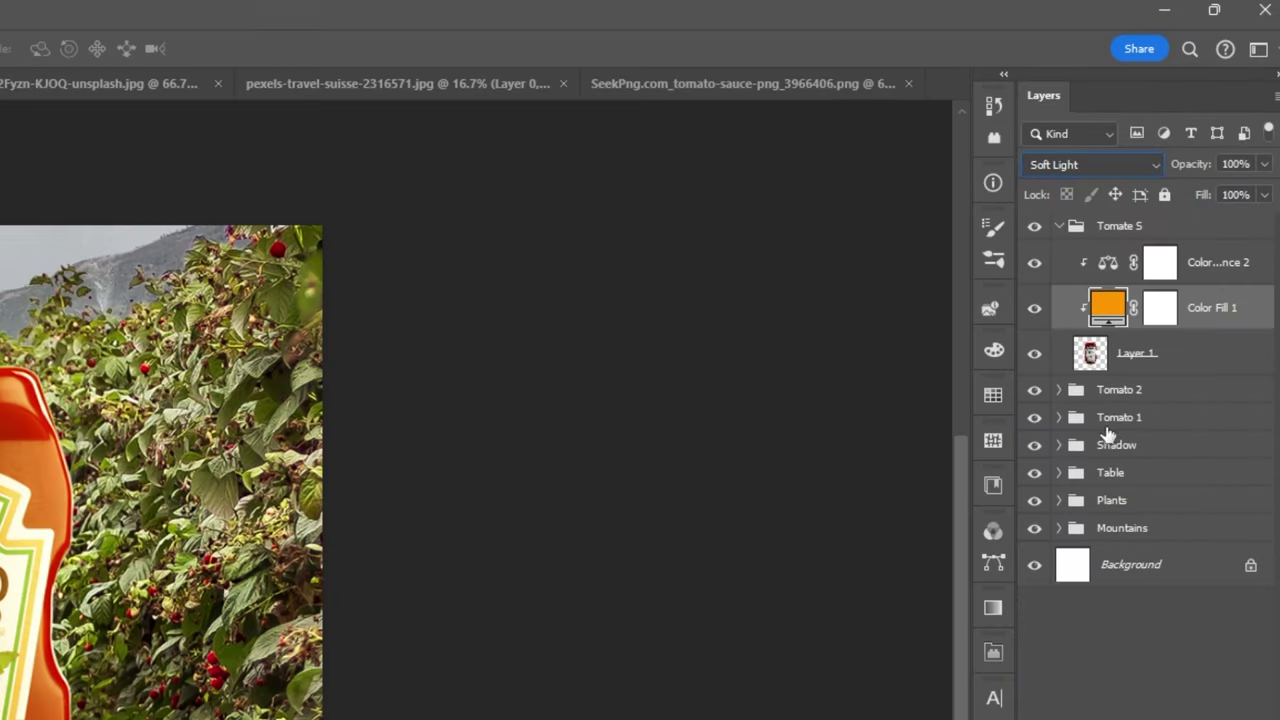
{"action": "left_click", "coordinate": [1158, 313]}
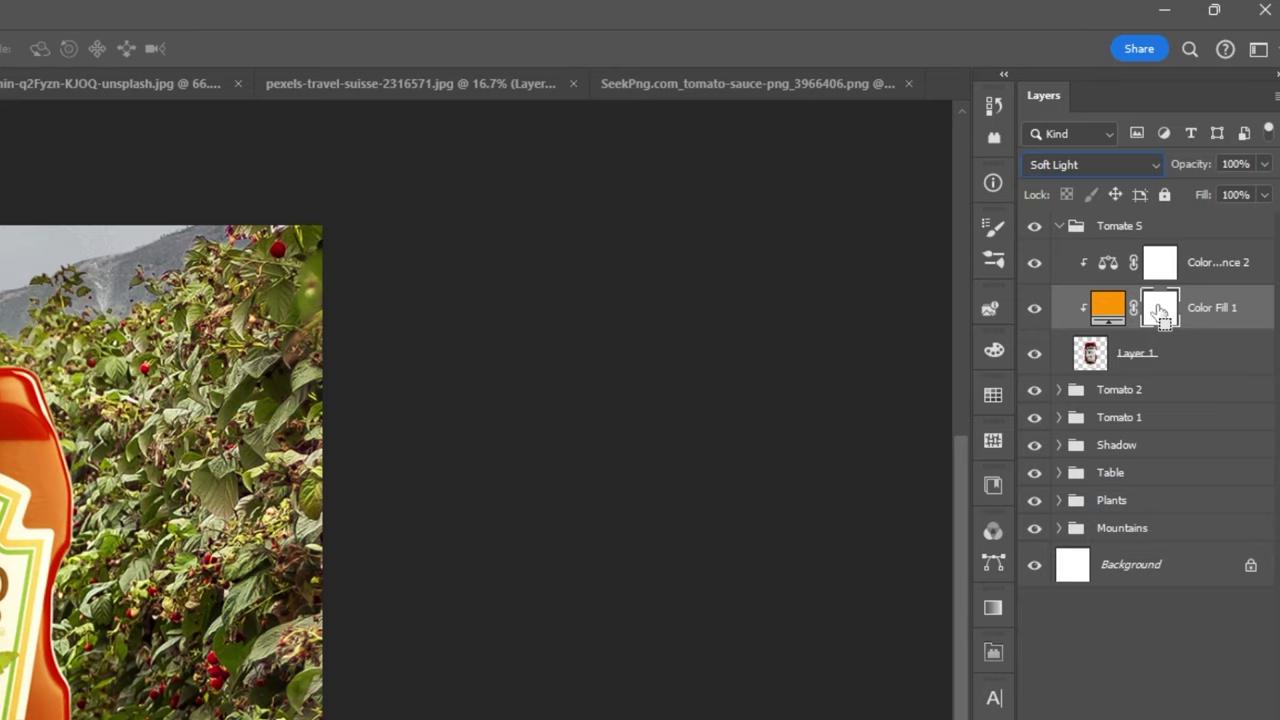
{"action": "key", "text": "ctrl+i"}
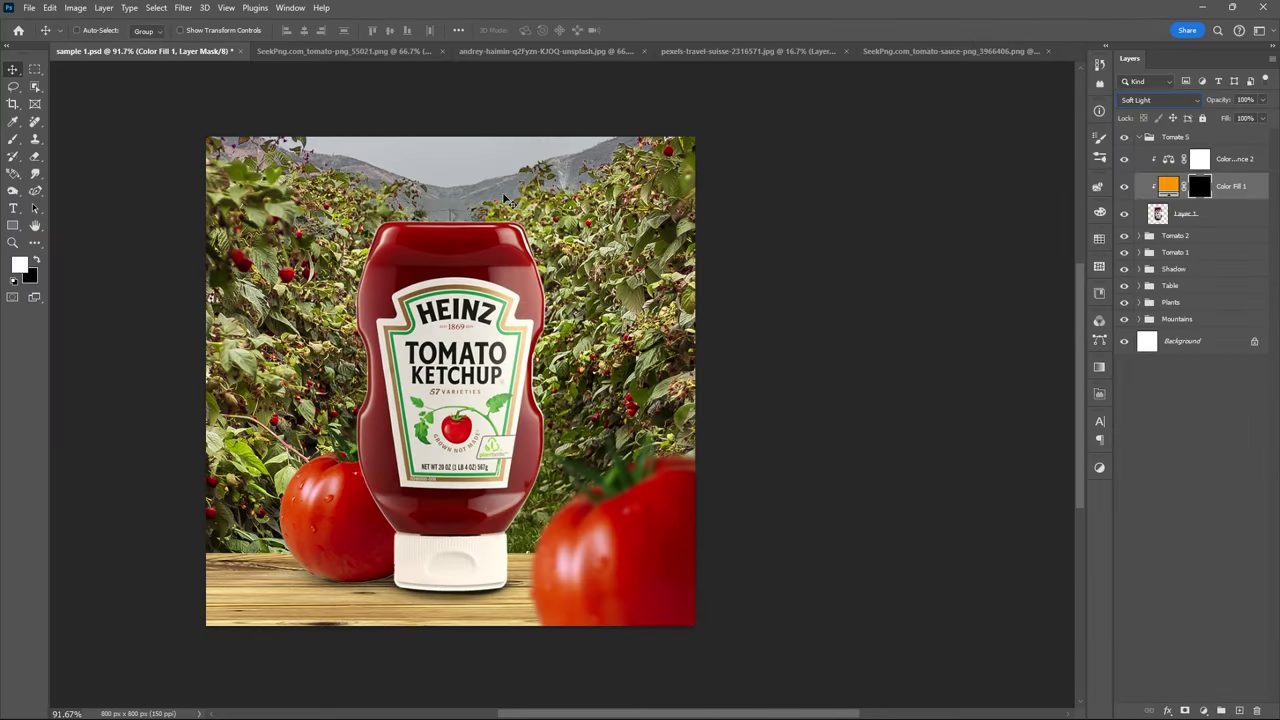
Paint white on the mask along the bottle's top and left edges for a glow
{"action": "right_click", "coordinate": [510, 203]}
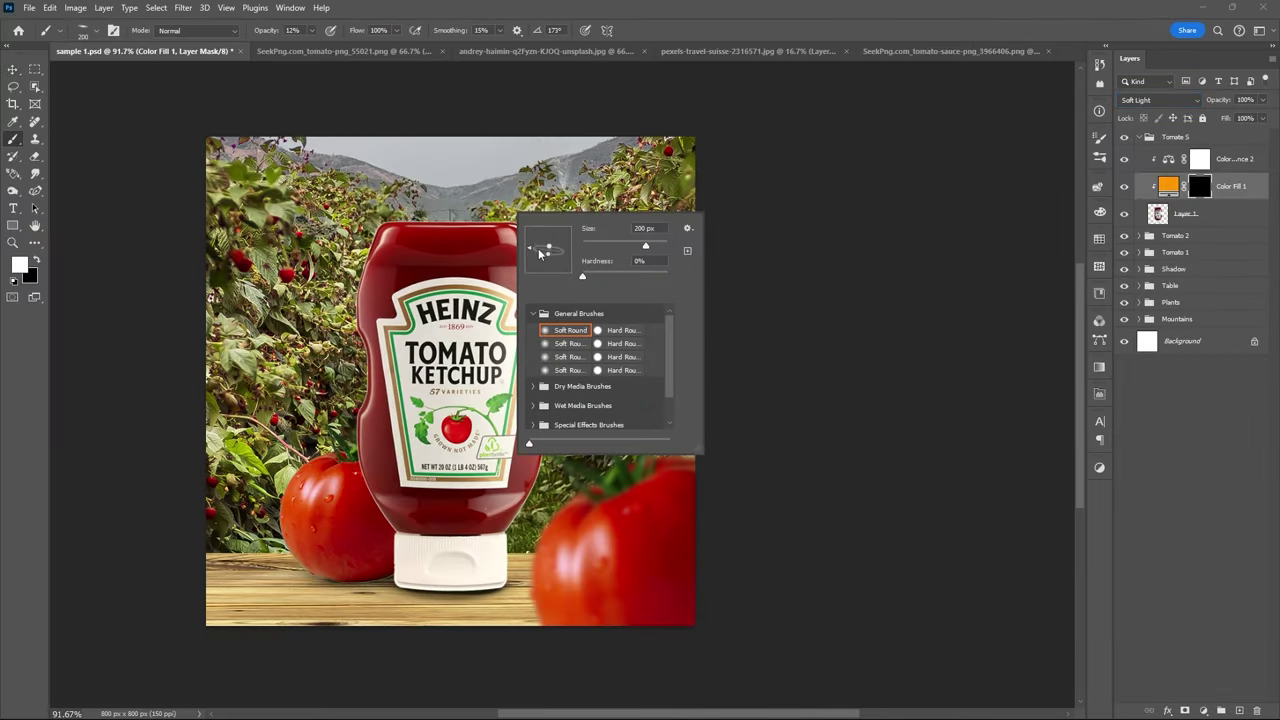
{"action": "key", "text": "Escape"}
{"action": "key", "text": "0"}
{"action": "scroll", "coordinate": [450, 200], "scroll_direction": "up", "scroll_amount": 5}
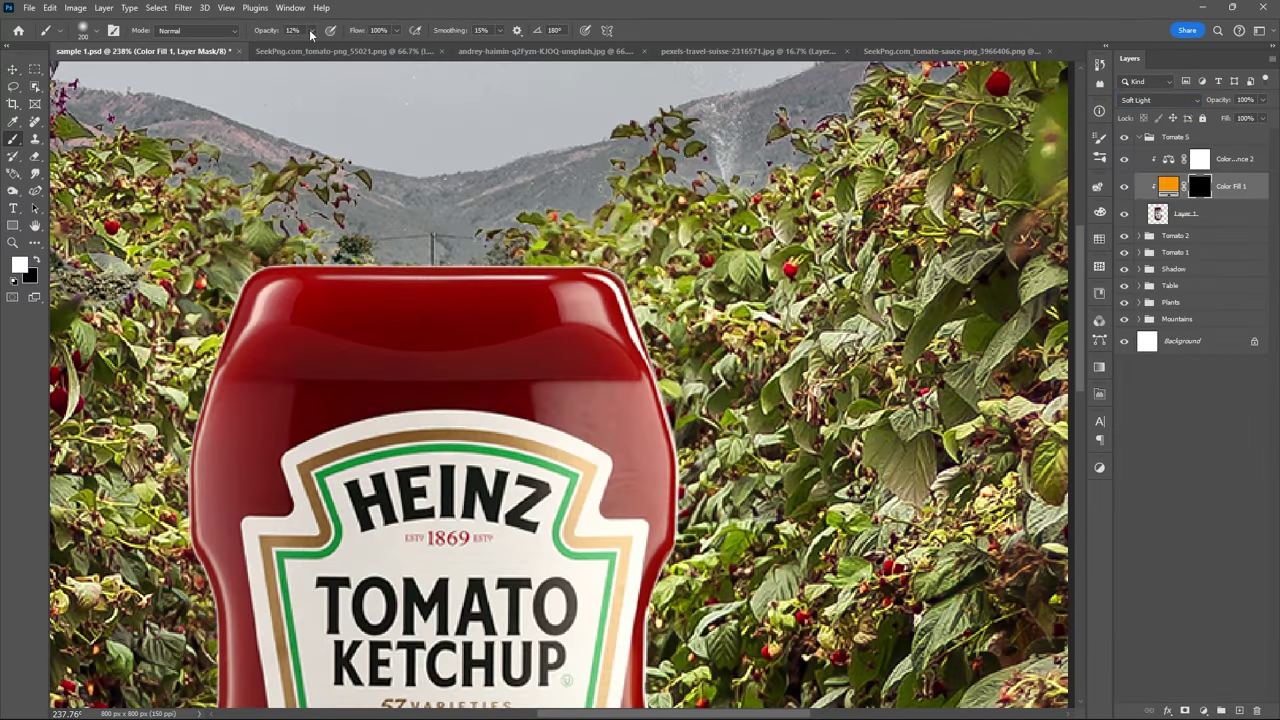
{"action": "left_click_drag", "start_coordinate": [381, 262], "coordinate": [665, 460]}
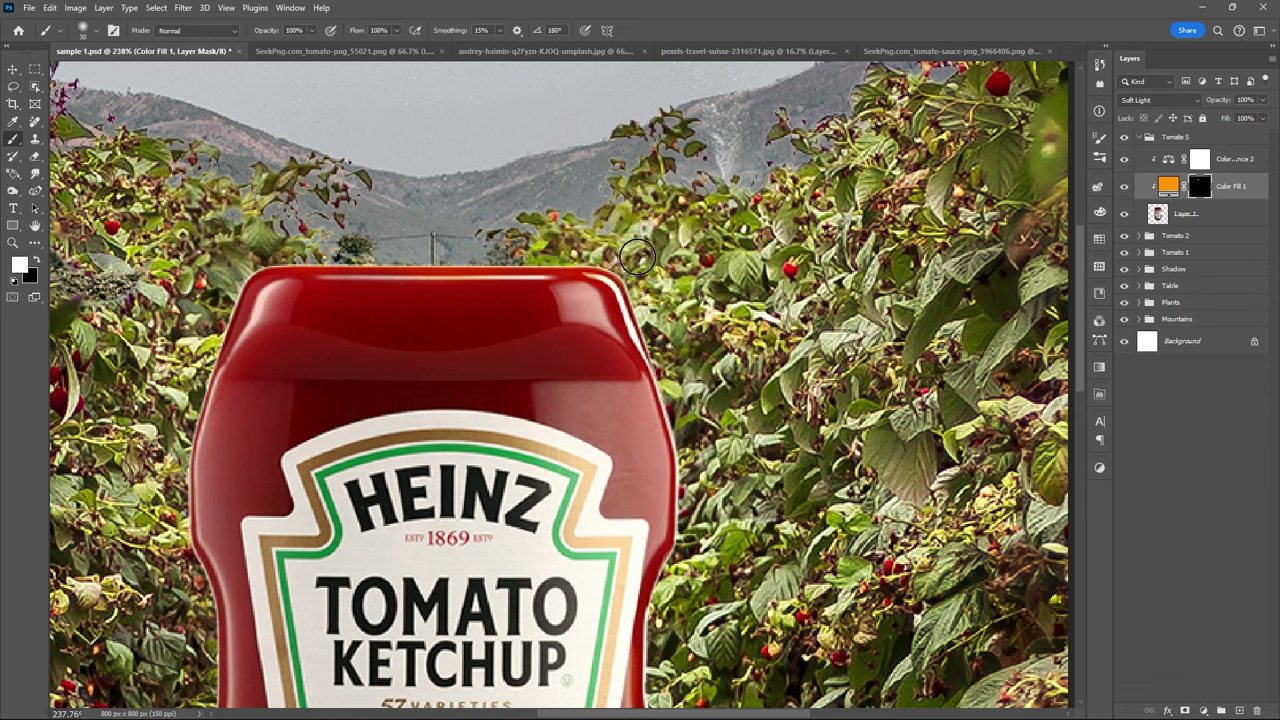
{"action": "left_click_drag", "start_coordinate": [260, 280], "coordinate": [175, 500]}
{"action": "left_click_drag", "start_coordinate": [297, 405], "coordinate": [417, 198]}
{"action": "mouse_move", "coordinate": [330, 325]}
{"action": "left_mouse_down"}
{"action": "mouse_move", "coordinate": [335, 490]}
{"action": "mouse_move", "coordinate": [370, 330]}
{"action": "mouse_move", "coordinate": [185, 365]}
{"action": "mouse_move", "coordinate": [333, 386]}
{"action": "mouse_move", "coordinate": [333, 530]}
{"action": "left_mouse_up"}
Add fainter glow passes, lowering brush opacity to about 42%, 24% and 16%
{"action": "left_click_drag", "start_coordinate": [333, 300], "coordinate": [333, 530]}
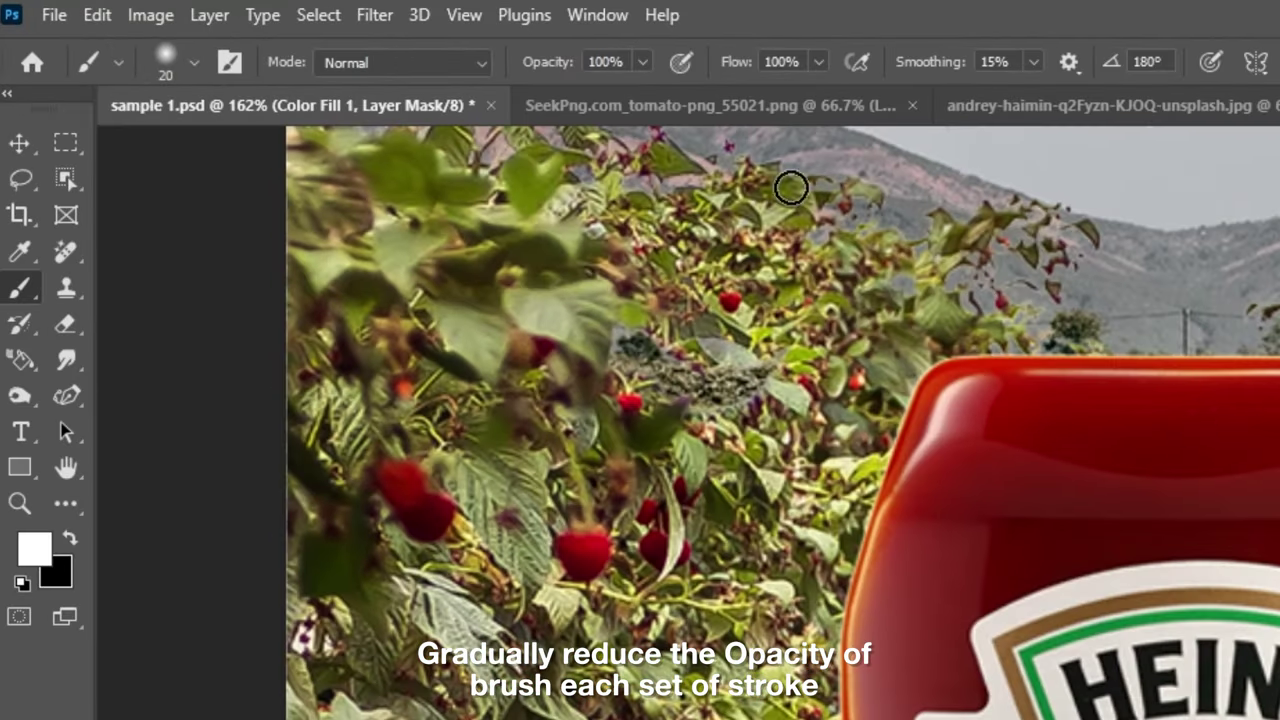
{"action": "left_click", "coordinate": [643, 62]}
{"action": "mouse_move", "coordinate": [640, 95]}
{"action": "left_mouse_down"}
{"action": "mouse_move", "coordinate": [475, 125]}
{"action": "mouse_move", "coordinate": [620, 98]}
{"action": "left_mouse_up"}
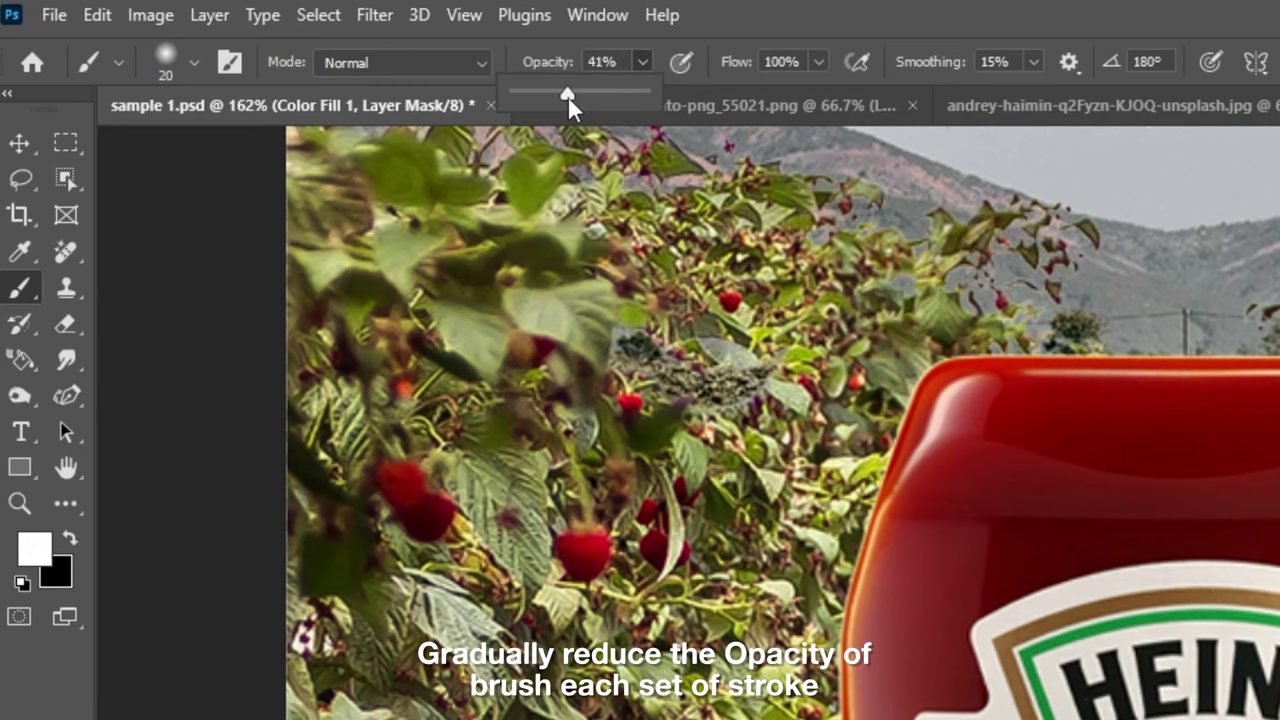
{"action": "left_click_drag", "start_coordinate": [568, 105], "coordinate": [572, 105]}
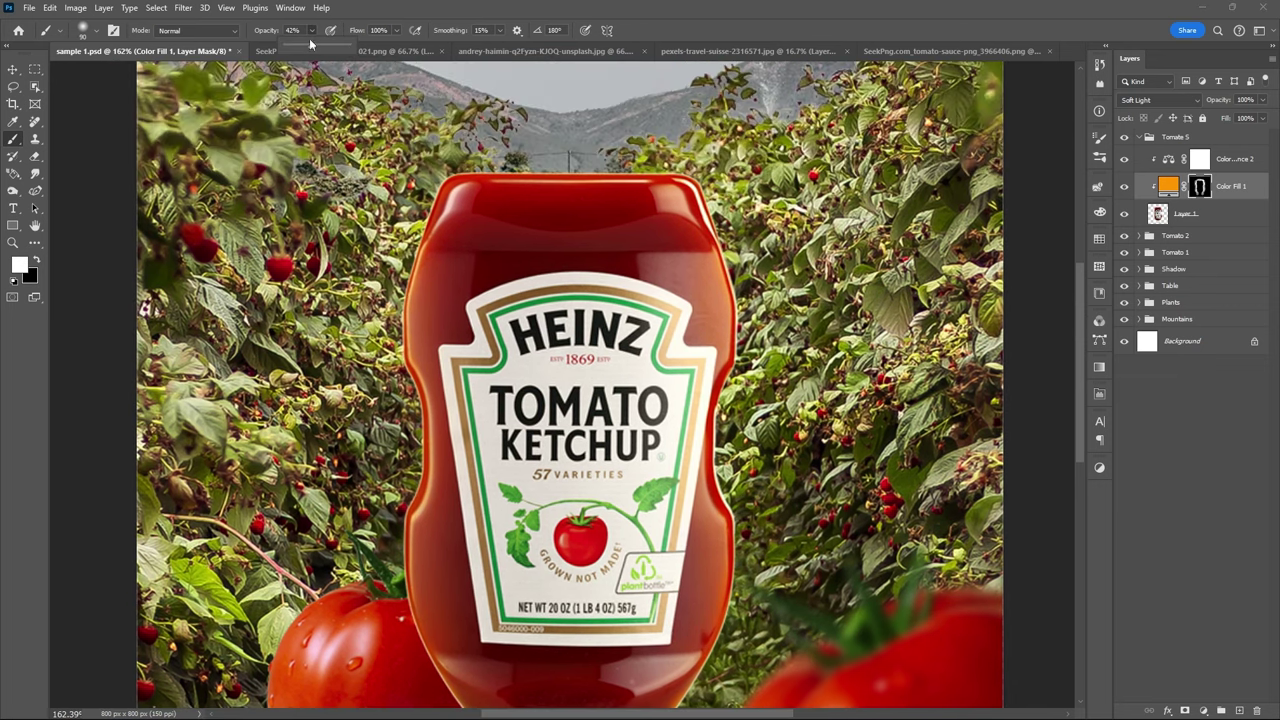
{"action": "left_click_drag", "start_coordinate": [318, 46], "coordinate": [300, 46]}
{"action": "left_click_drag", "start_coordinate": [405, 62], "coordinate": [399, 62]}
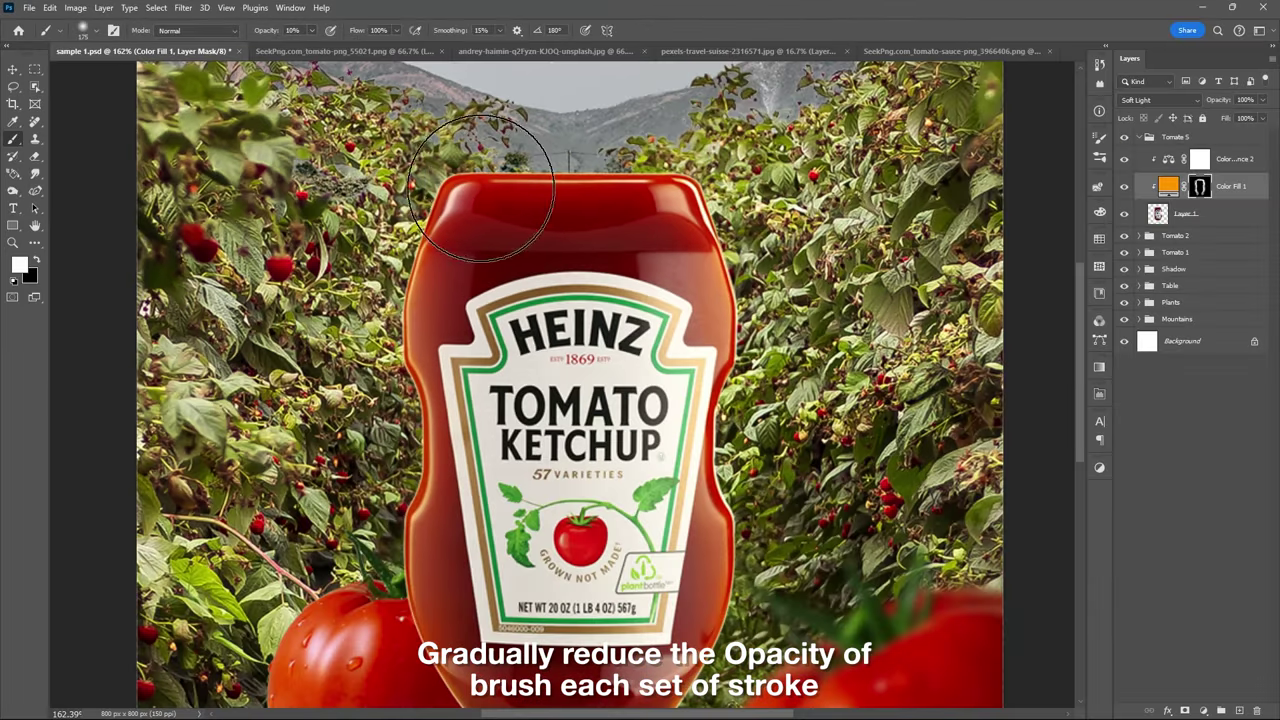
{"action": "scroll", "coordinate": [335, 585], "scroll_direction": "down", "scroll_amount": 2}
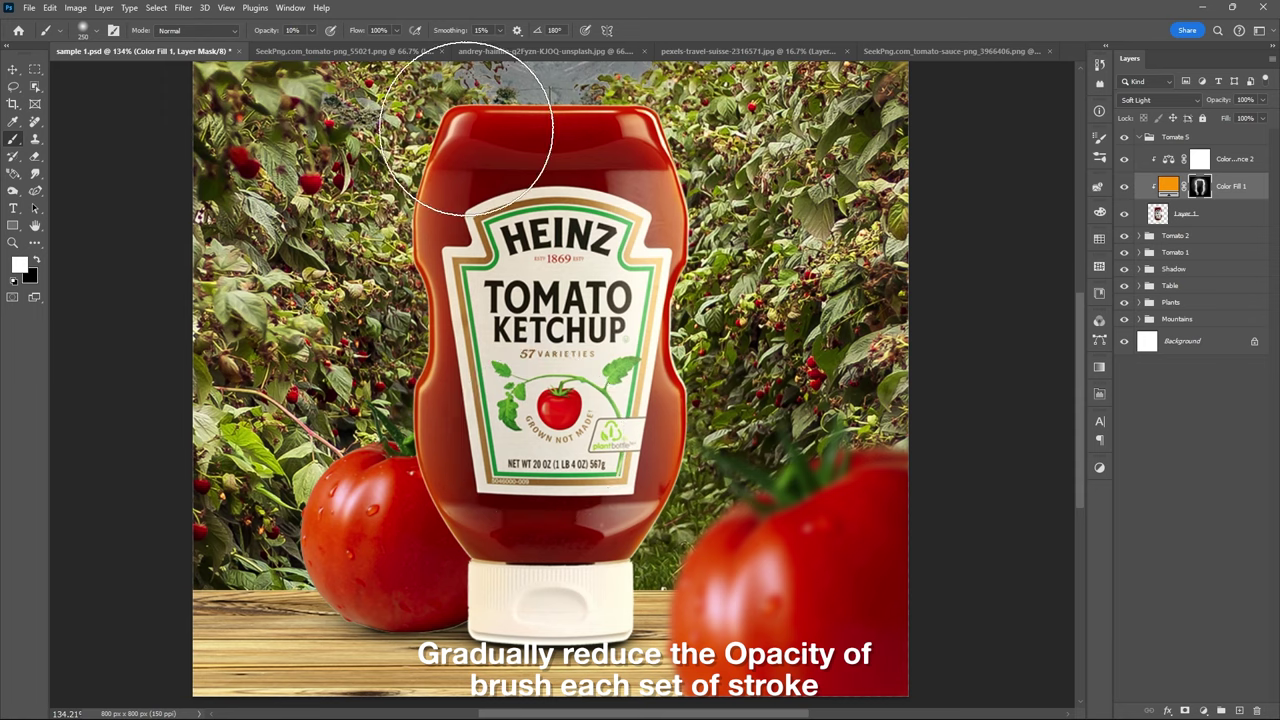
{"action": "scroll", "coordinate": [477, 255], "scroll_direction": "up", "scroll_amount": 2}
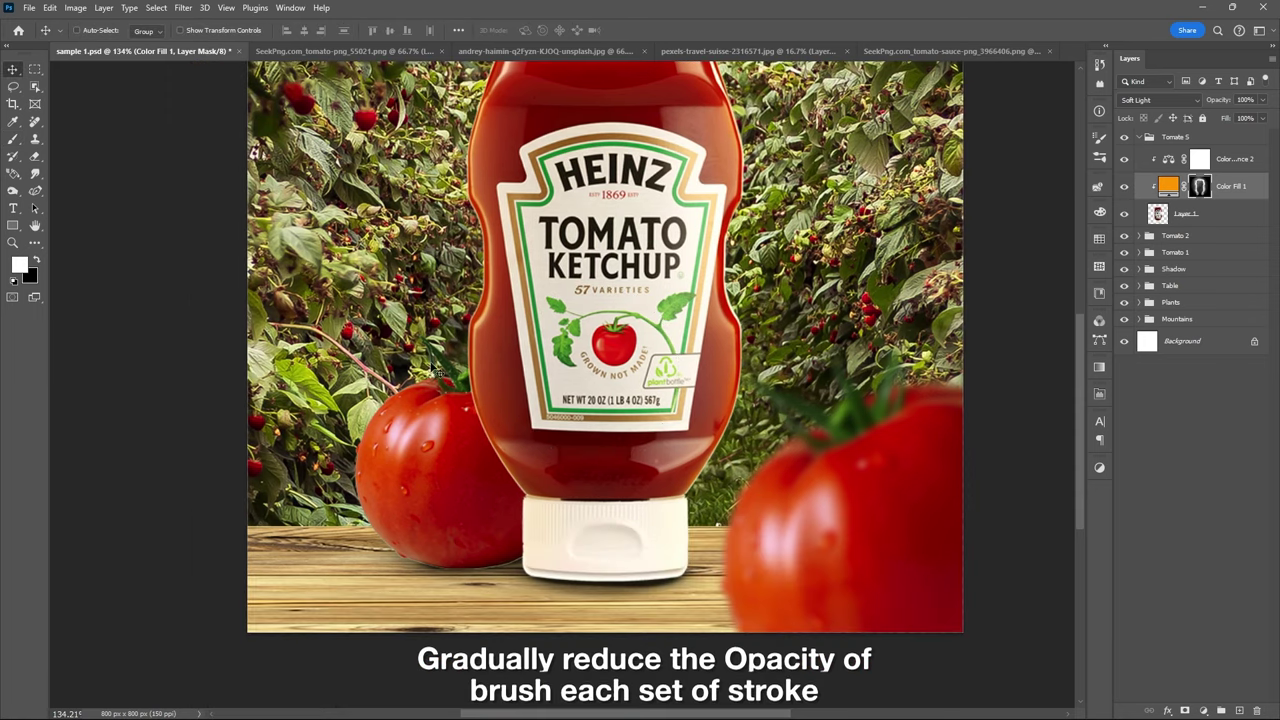
{"action": "left_click", "coordinate": [1234, 170]}
Copy the orange glow fill into the Tomato 1 group with its mask inverted to black
{"action": "left_click", "coordinate": [1141, 170]}
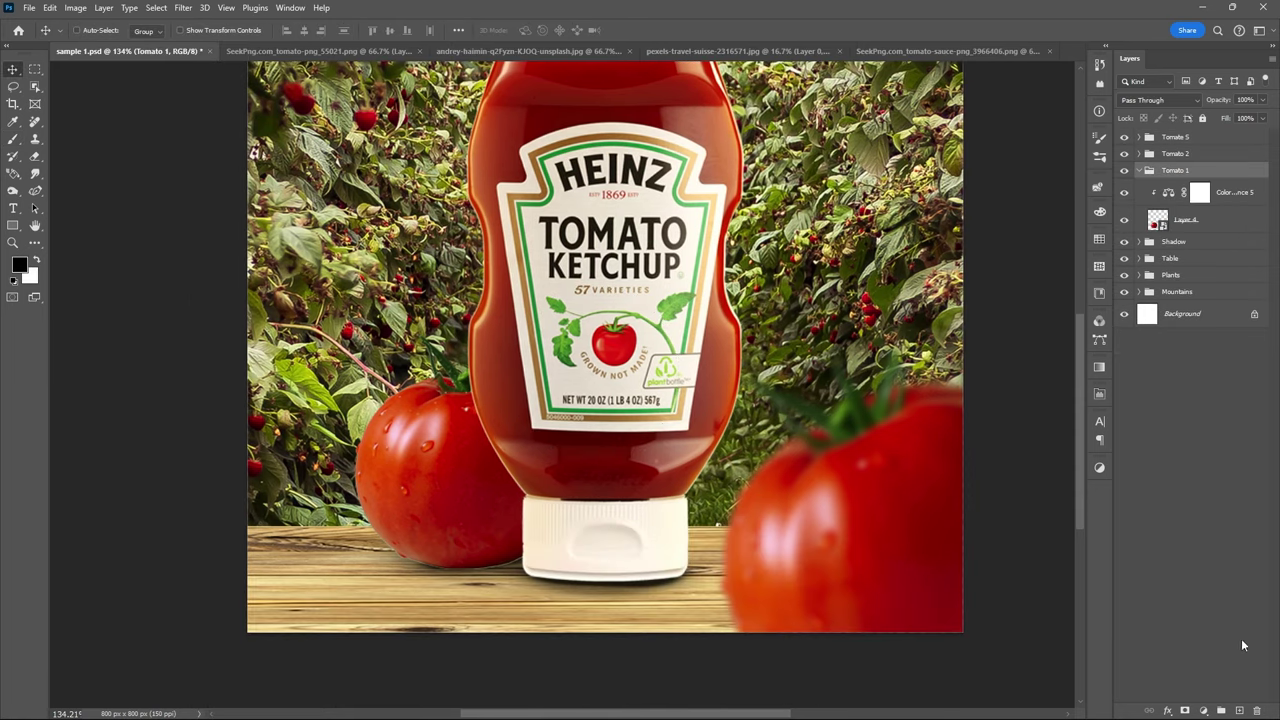
{"action": "left_click", "coordinate": [1195, 220]}
{"action": "left_click", "coordinate": [1203, 711]}
{"action": "left_click", "coordinate": [1219, 476]}
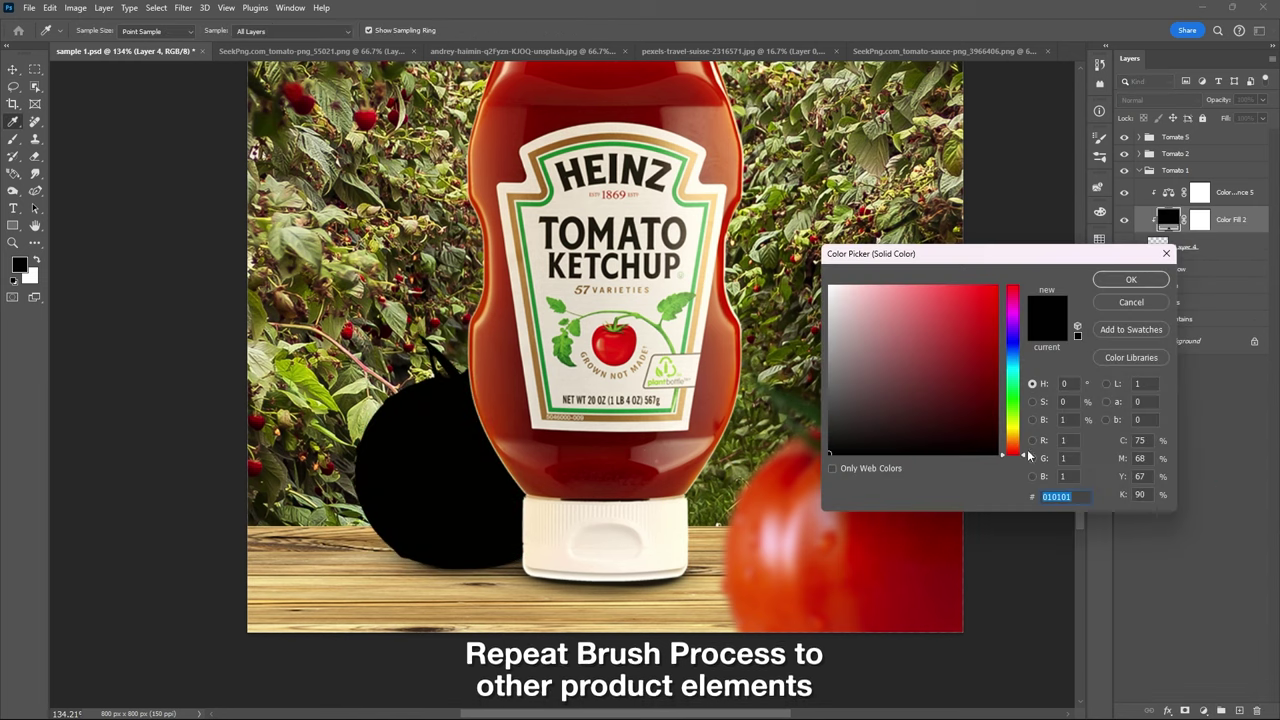
{"action": "left_click_drag", "start_coordinate": [1014, 431], "coordinate": [1025, 443]}
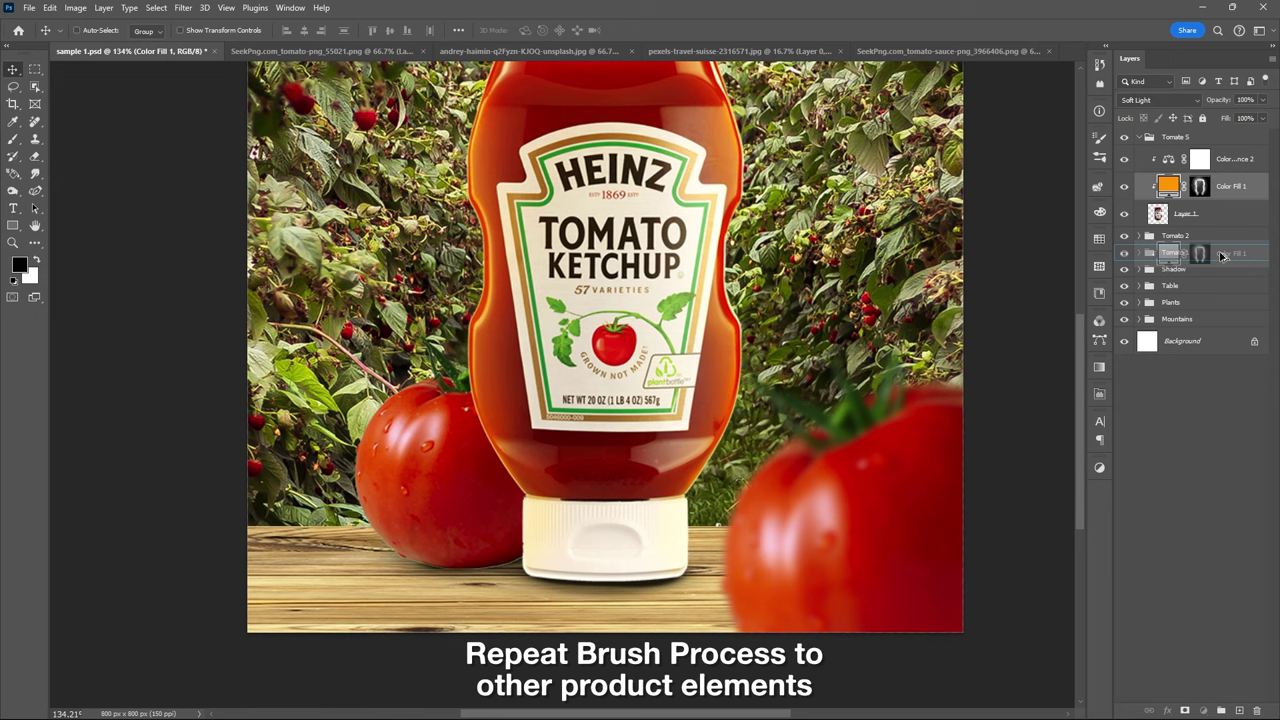
{"action": "left_click_drag", "start_coordinate": [1236, 188], "coordinate": [1234, 304]}
{"action": "left_click", "coordinate": [1203, 302]}
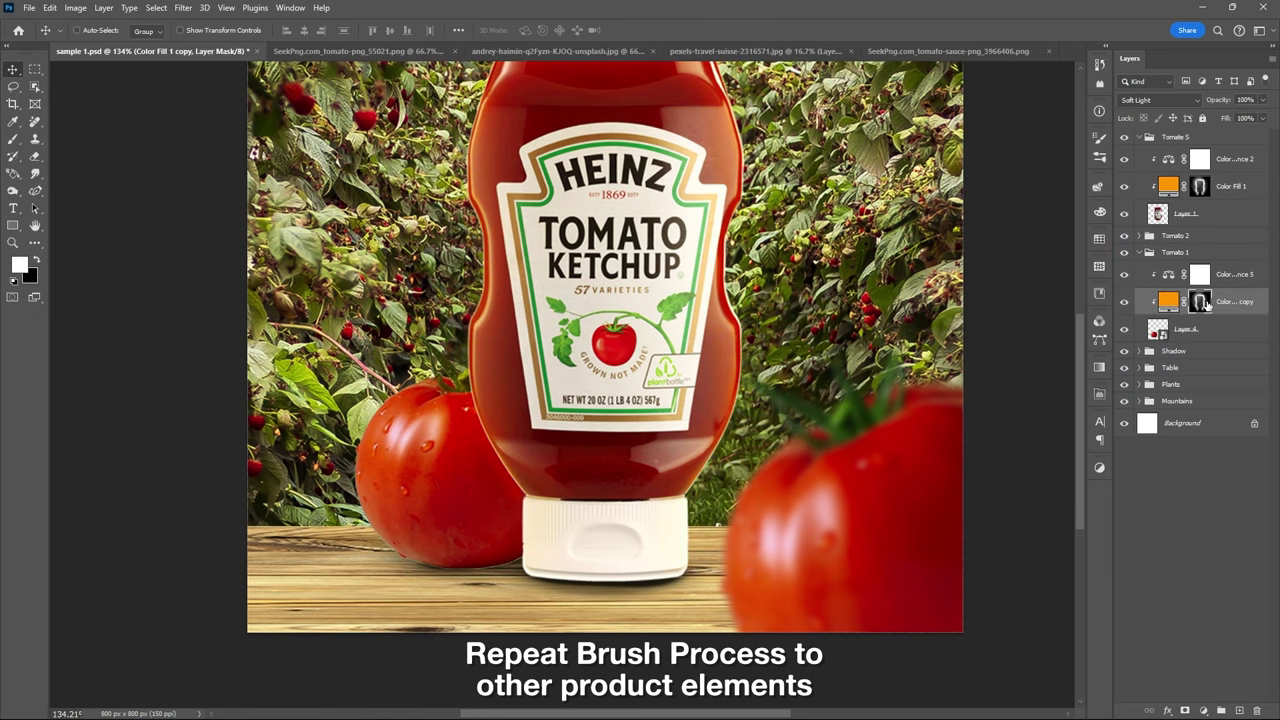
{"action": "key", "text": "ctrl+i"}
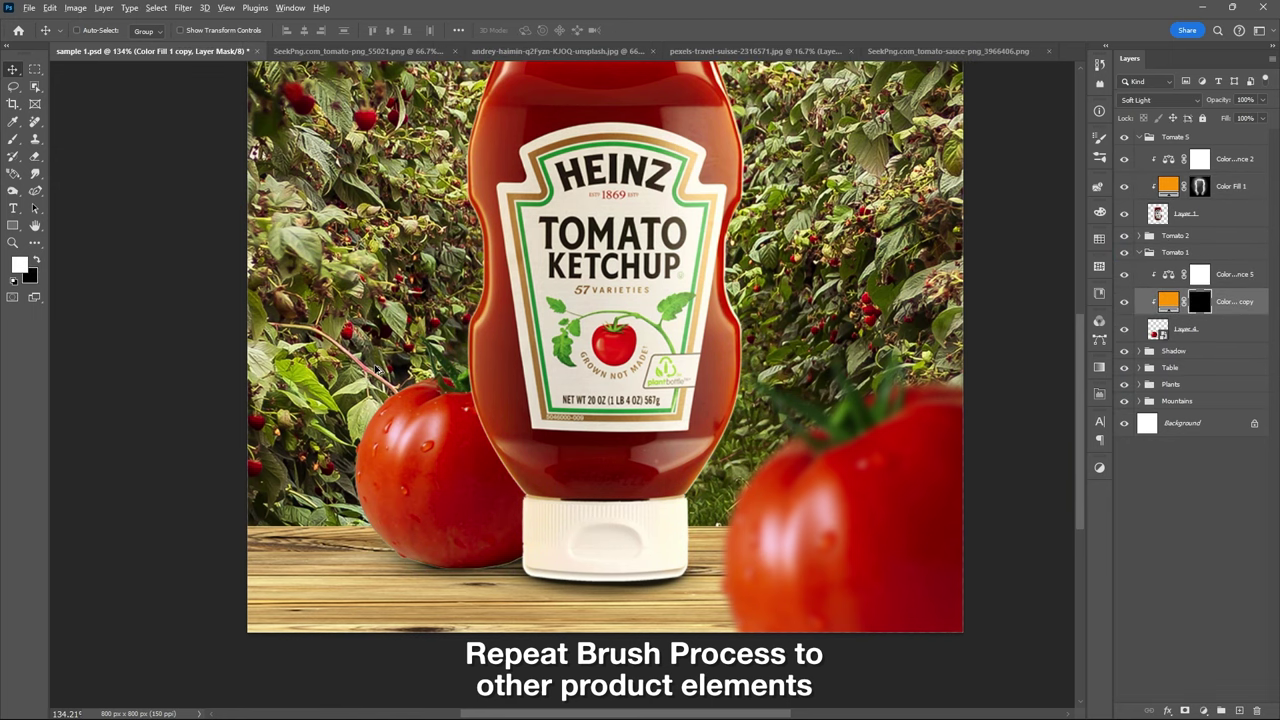
Paint a subtle low-opacity white glow around the left tomato's rim
{"action": "scroll", "coordinate": [374, 369], "scroll_direction": "up", "scroll_amount": 3}
{"action": "key", "text": "b"}
{"action": "key", "text": "0"}
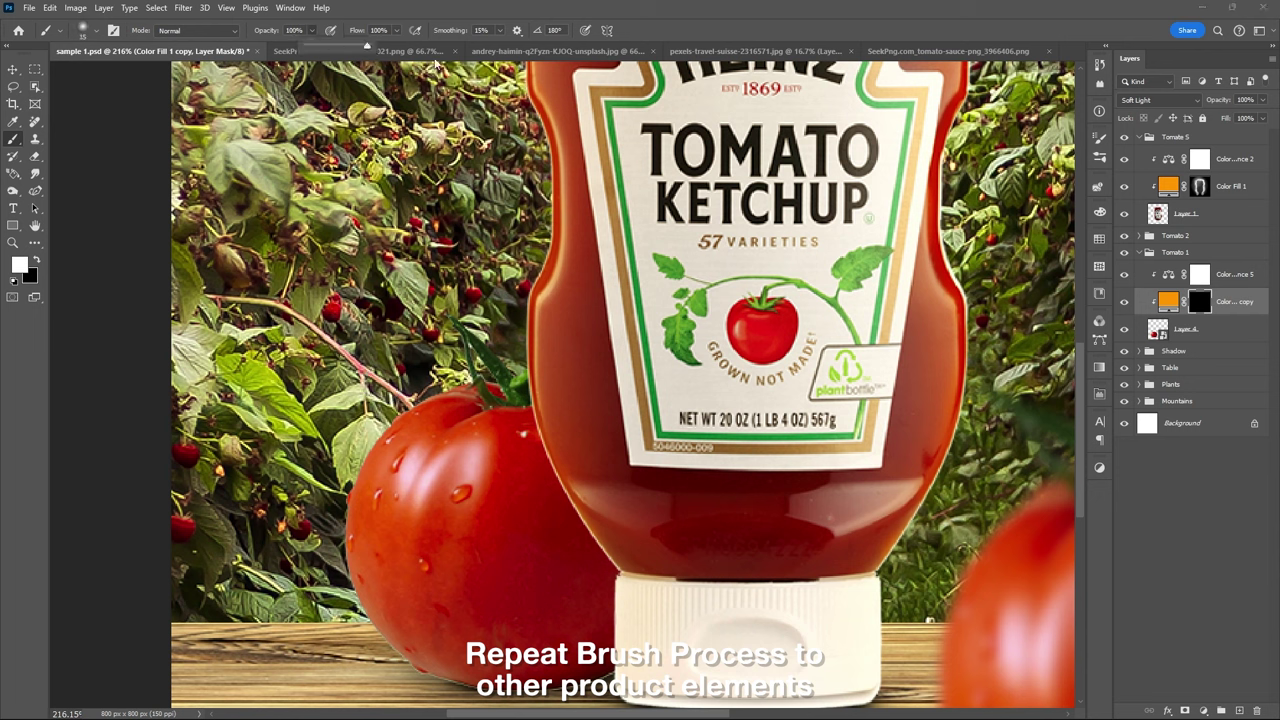
{"action": "key", "text": "bracketleft"}
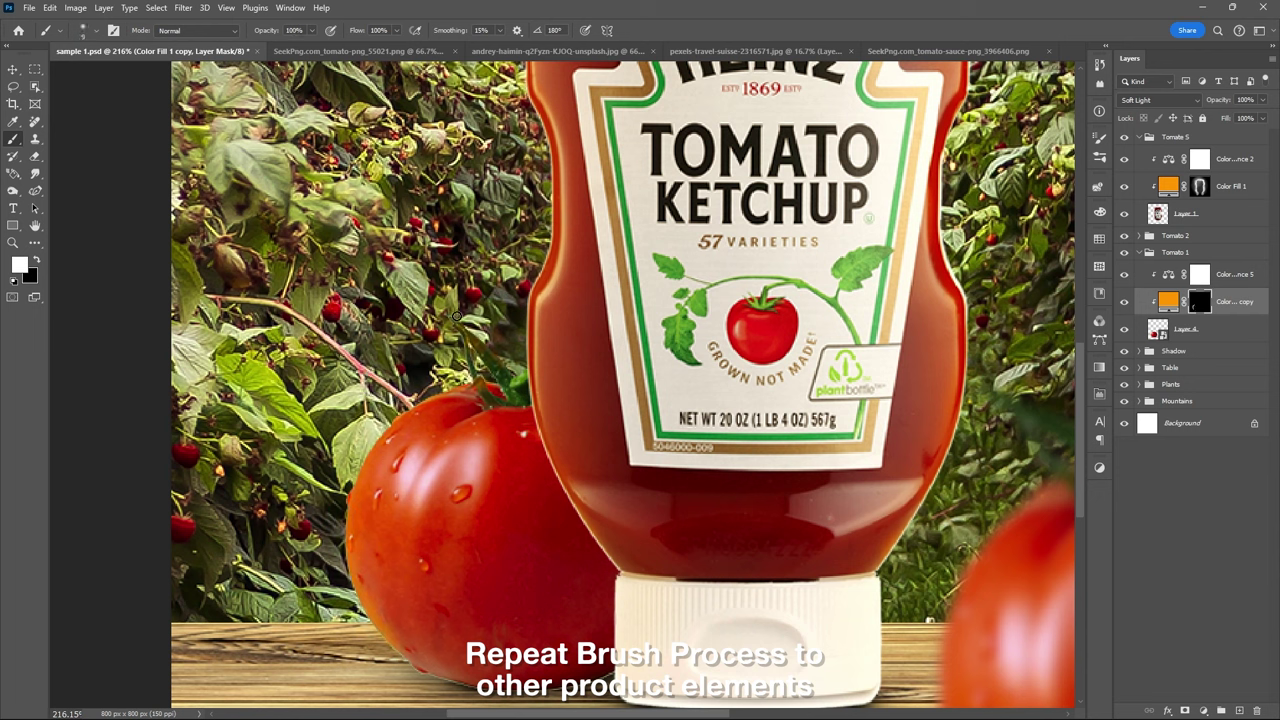
{"action": "key", "text": "bracketright"}
{"action": "key", "text": "bracketright"}
{"action": "key", "text": "4"}
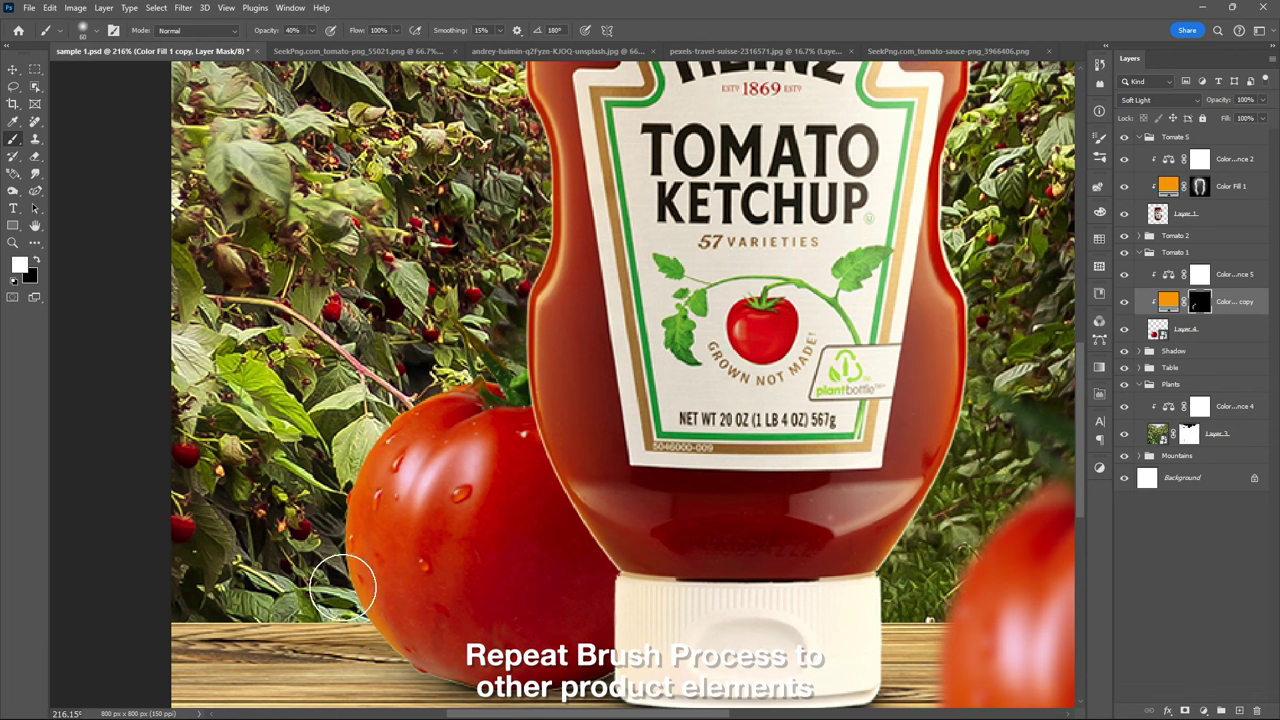
{"action": "left_click", "coordinate": [311, 30]}
{"action": "left_click_drag", "start_coordinate": [347, 50], "coordinate": [290, 50]}
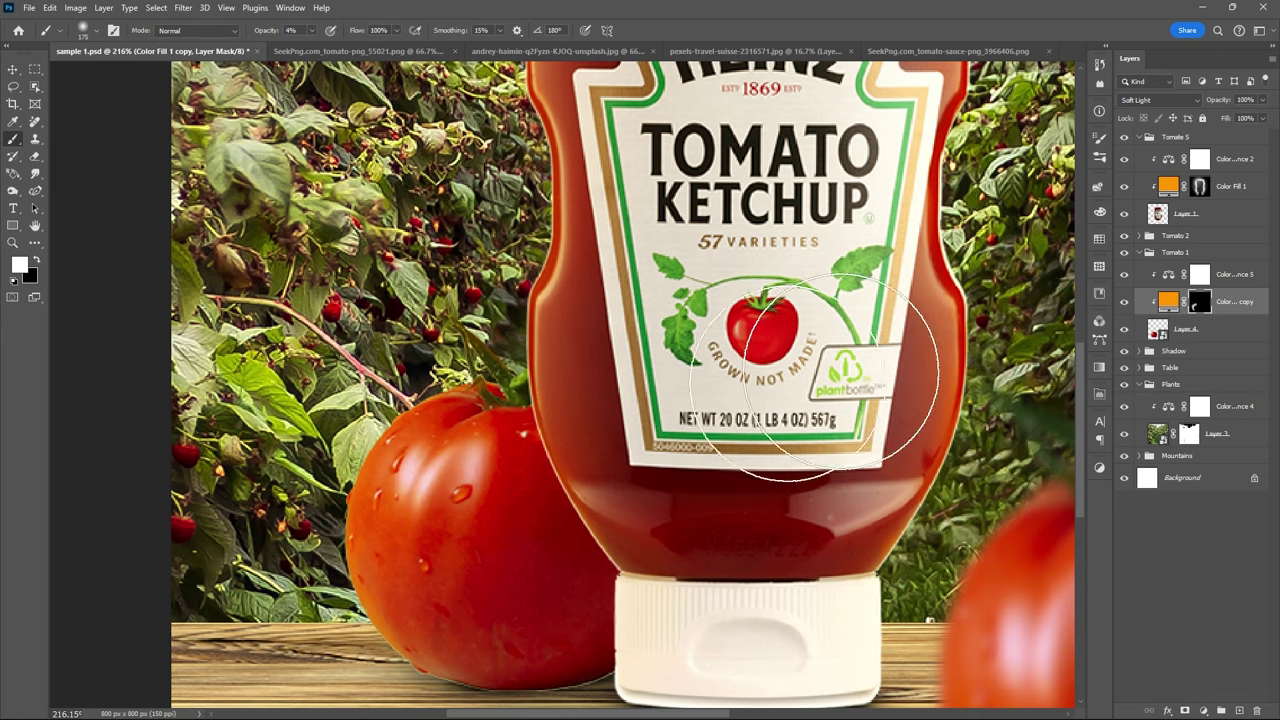
{"action": "key", "text": "0"}
{"action": "scroll", "coordinate": [514, 314], "scroll_direction": "up", "scroll_amount": 5}
{"action": "key", "text": "bracketleft"}
{"action": "key", "text": "bracketleft"}
{"action": "key", "text": "bracketleft"}
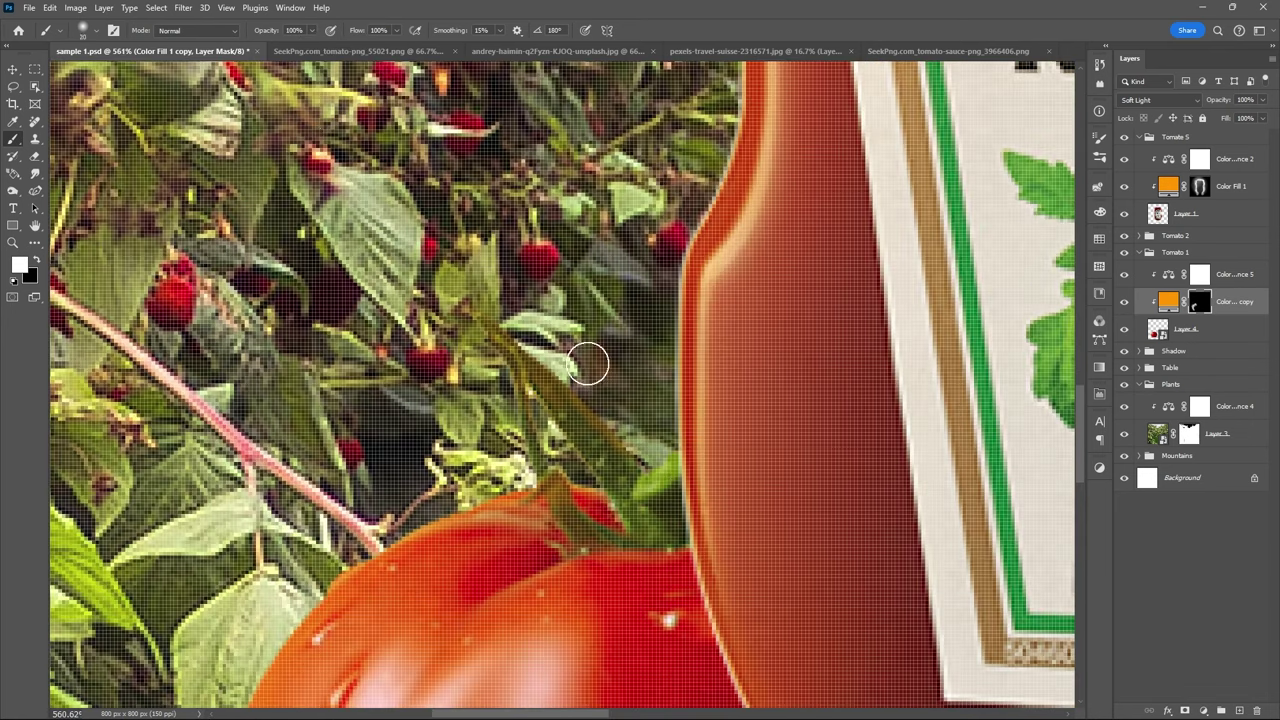
Touch up the tomato glow mask with black and white, then fit the image in view
{"action": "key", "text": "x"}
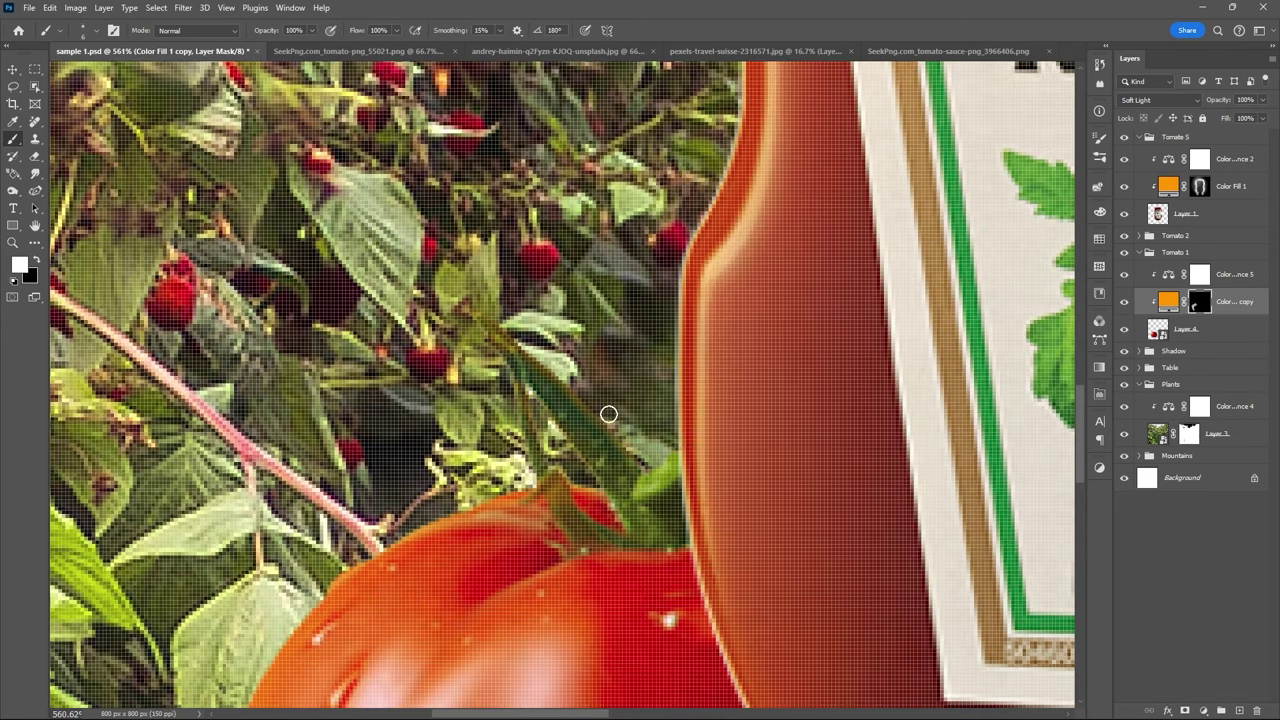
{"action": "scroll", "coordinate": [653, 460], "scroll_direction": "down", "scroll_amount": 8}
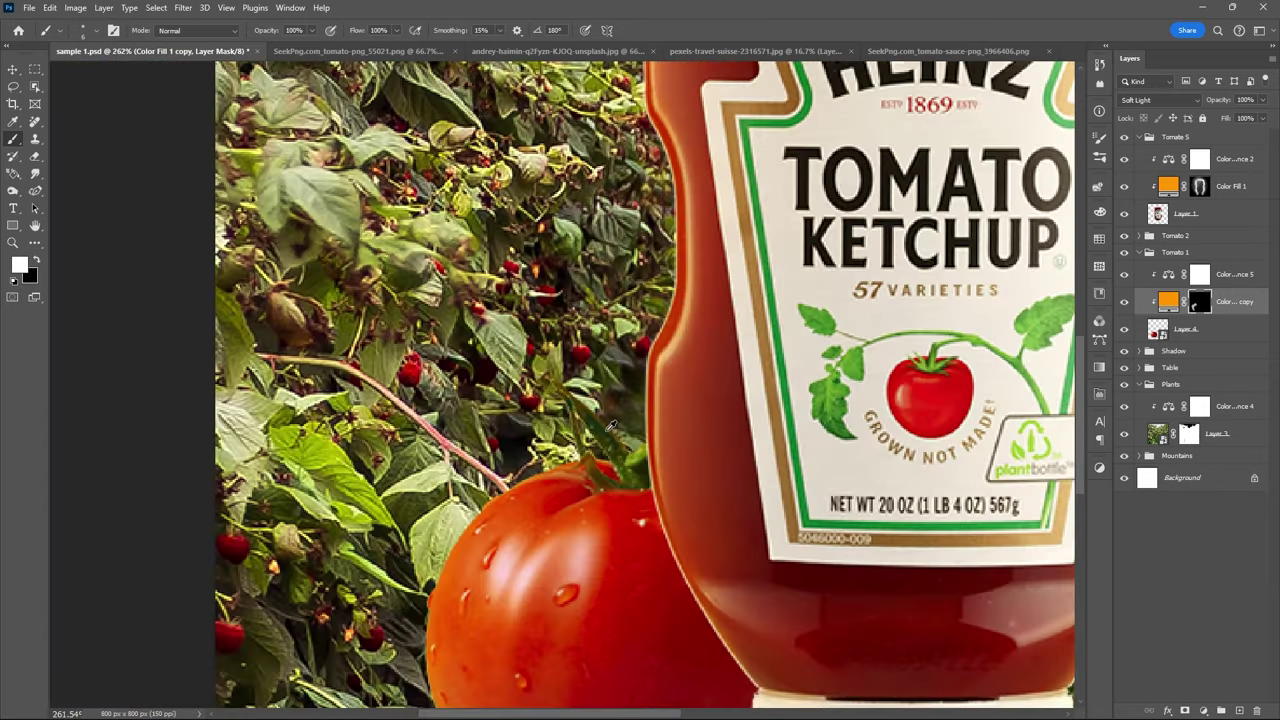
{"action": "scroll", "coordinate": [574, 417], "scroll_direction": "up", "scroll_amount": 12}
{"action": "key", "text": "x"}
{"action": "key", "text": "x"}
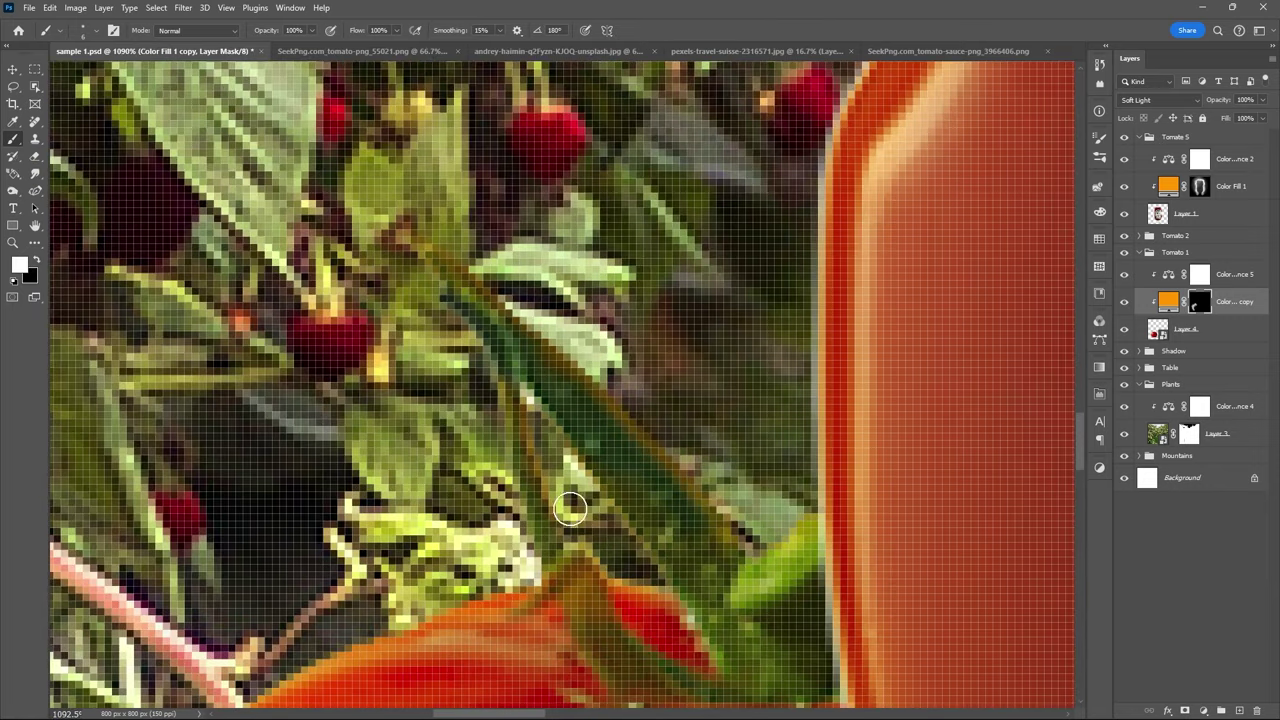
{"action": "scroll", "coordinate": [570, 510], "scroll_direction": "down", "scroll_amount": 8}
{"action": "scroll", "coordinate": [540, 450], "scroll_direction": "down", "scroll_amount": 3}
{"action": "scroll", "coordinate": [520, 400], "scroll_direction": "down", "scroll_amount": 2}
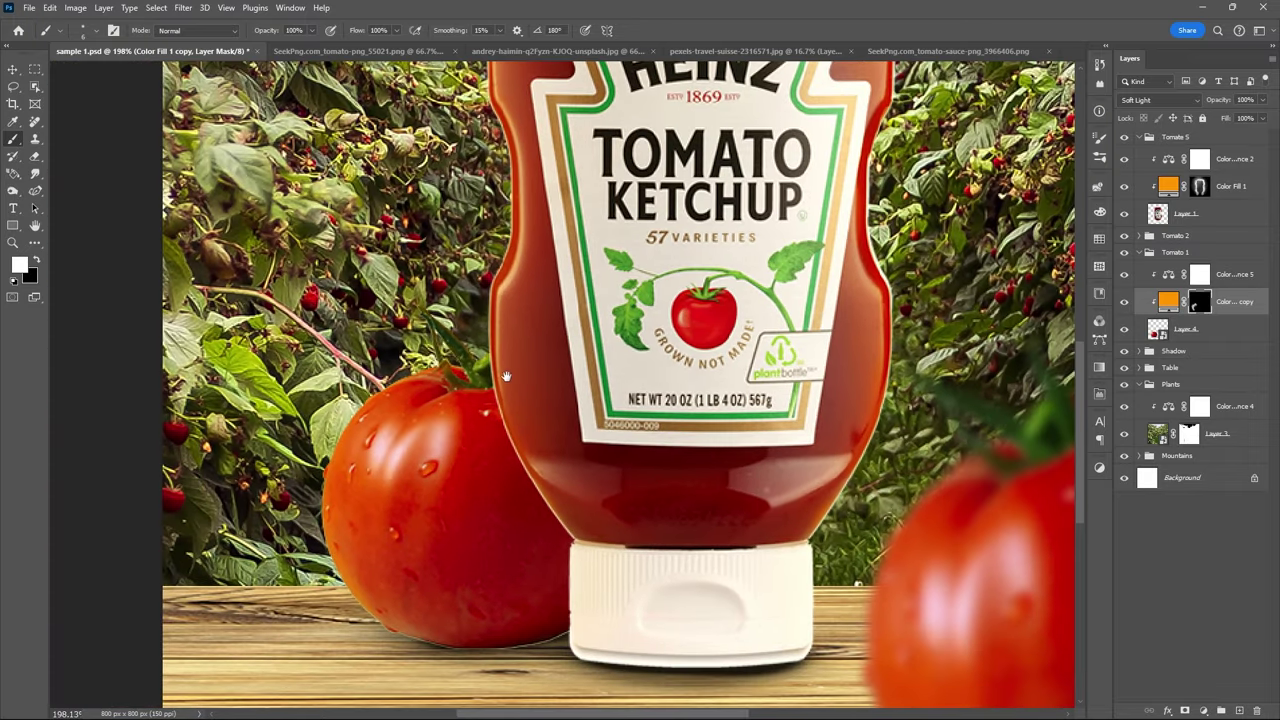
{"action": "key", "text": "ctrl+0"}
Select the mask of the orange fill copy inside the Tomato 2 group
{"action": "key", "text": "v"}
{"action": "key", "text": "x"}
{"action": "left_click", "coordinate": [1200, 235]}
{"action": "left_click", "coordinate": [1138, 235]}
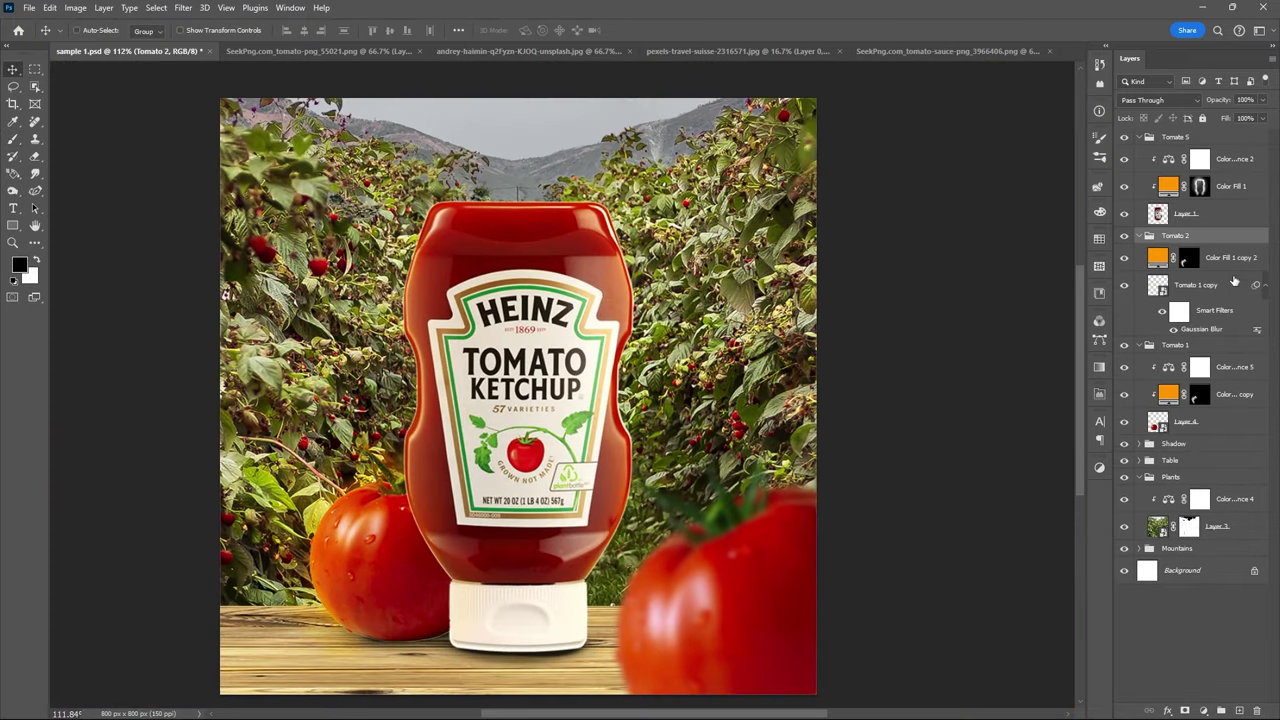
{"action": "left_click", "coordinate": [1235, 258]}
{"action": "scroll", "coordinate": [684, 543], "scroll_direction": "up", "scroll_amount": 2}
{"action": "left_click_drag", "start_coordinate": [684, 543], "coordinate": [688, 578]}
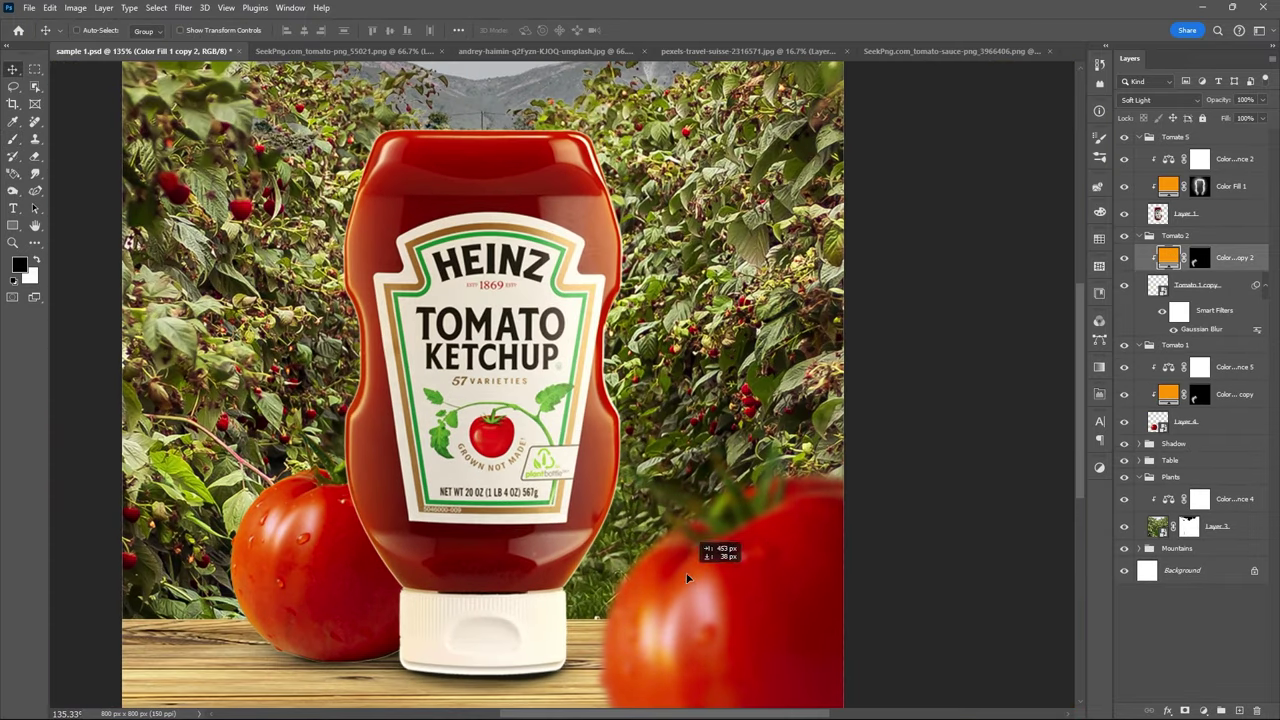
{"action": "left_click", "coordinate": [1199, 258]}
Paint white at 8% opacity with a large brush over the right tomato's top
{"action": "key", "text": "x"}
{"action": "scroll", "coordinate": [574, 407], "scroll_direction": "down", "scroll_amount": 2}
{"action": "key", "text": "b"}
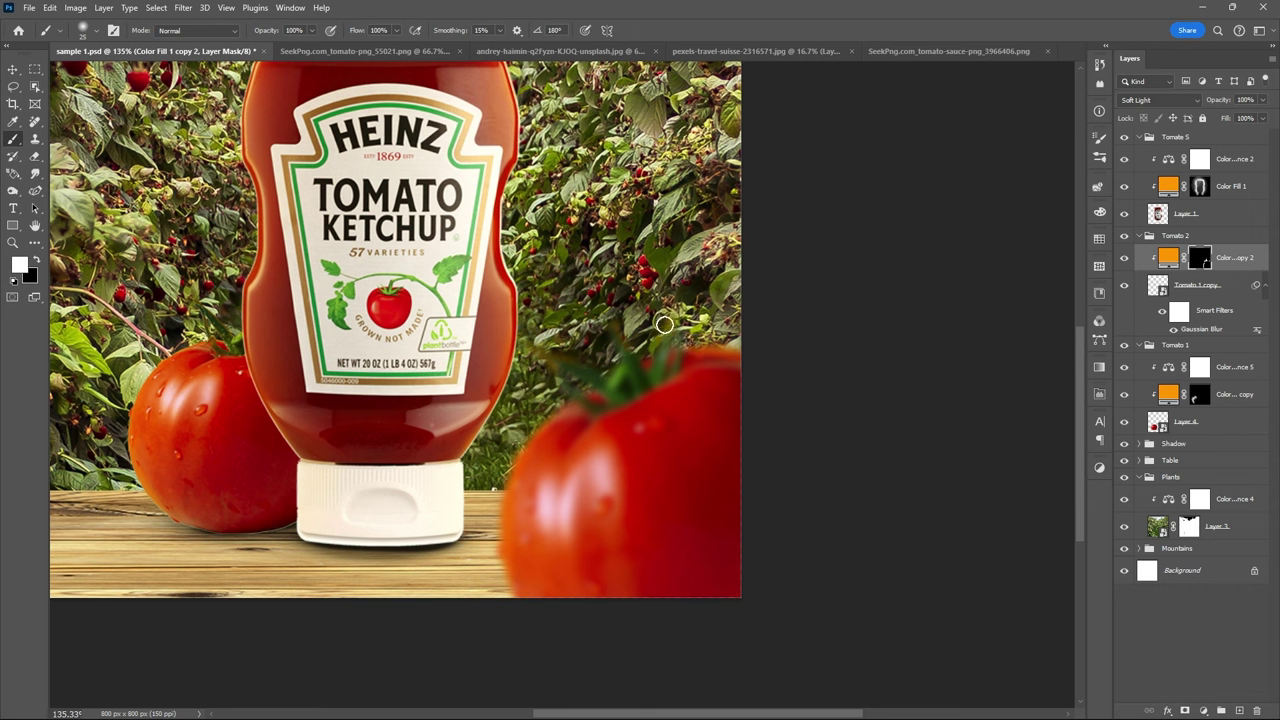
{"action": "key", "text": "bracketright"}
{"action": "key", "text": "bracketright"}
{"action": "key", "text": "bracketright"}
{"action": "key", "text": "bracketright"}
{"action": "key", "text": "bracketright"}
{"action": "key", "text": "bracketright"}
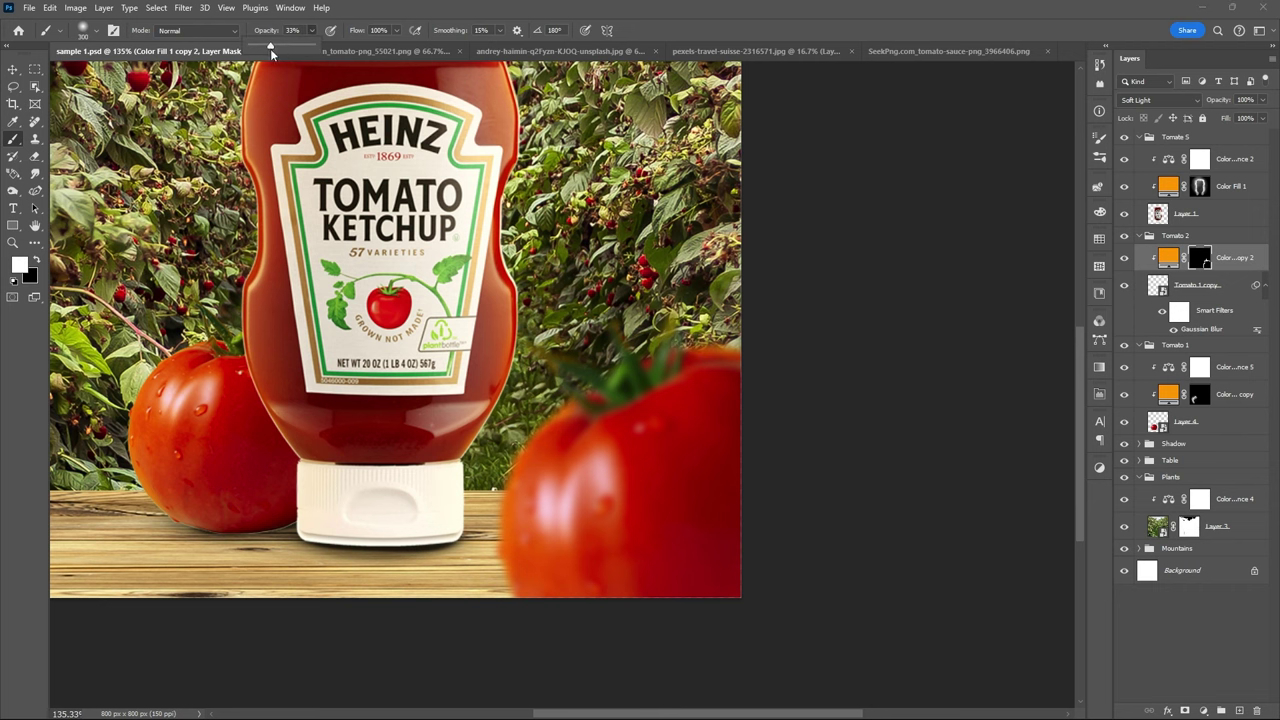
{"action": "key", "text": "0"}
{"action": "key", "text": "8"}
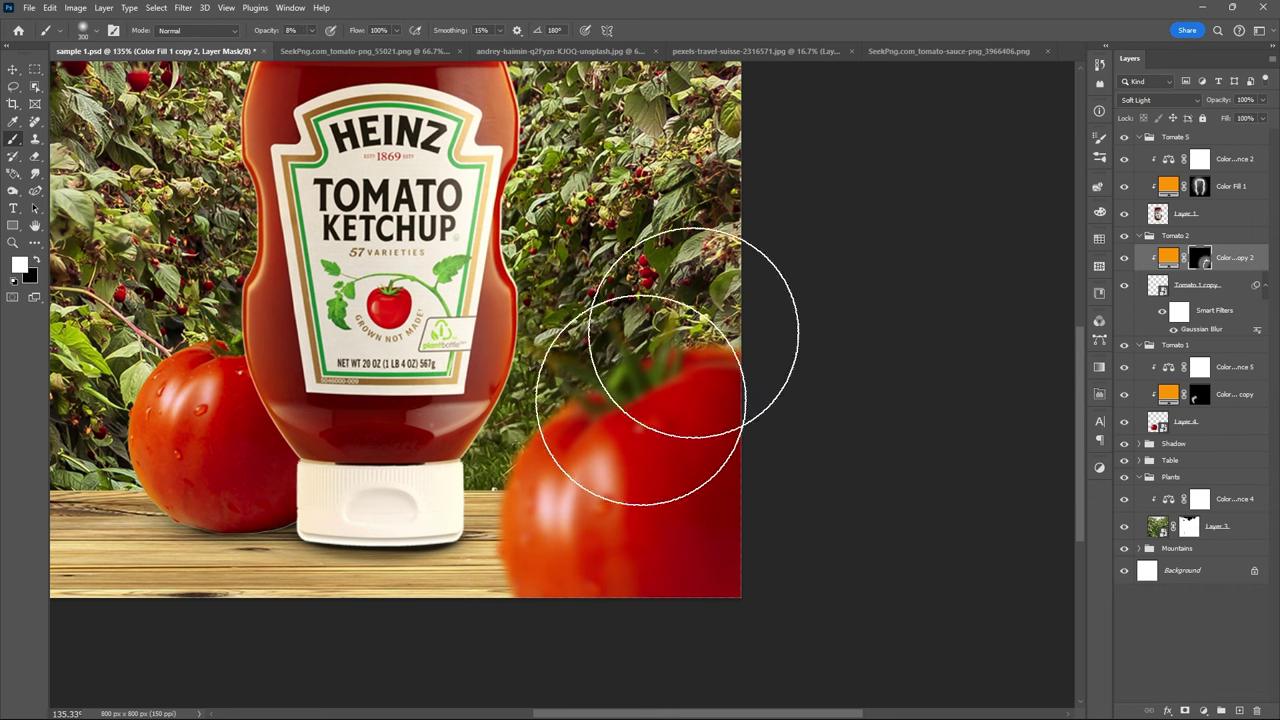
{"action": "key", "text": "v"}
{"action": "scroll", "coordinate": [694, 333], "scroll_direction": "down", "scroll_amount": 3}
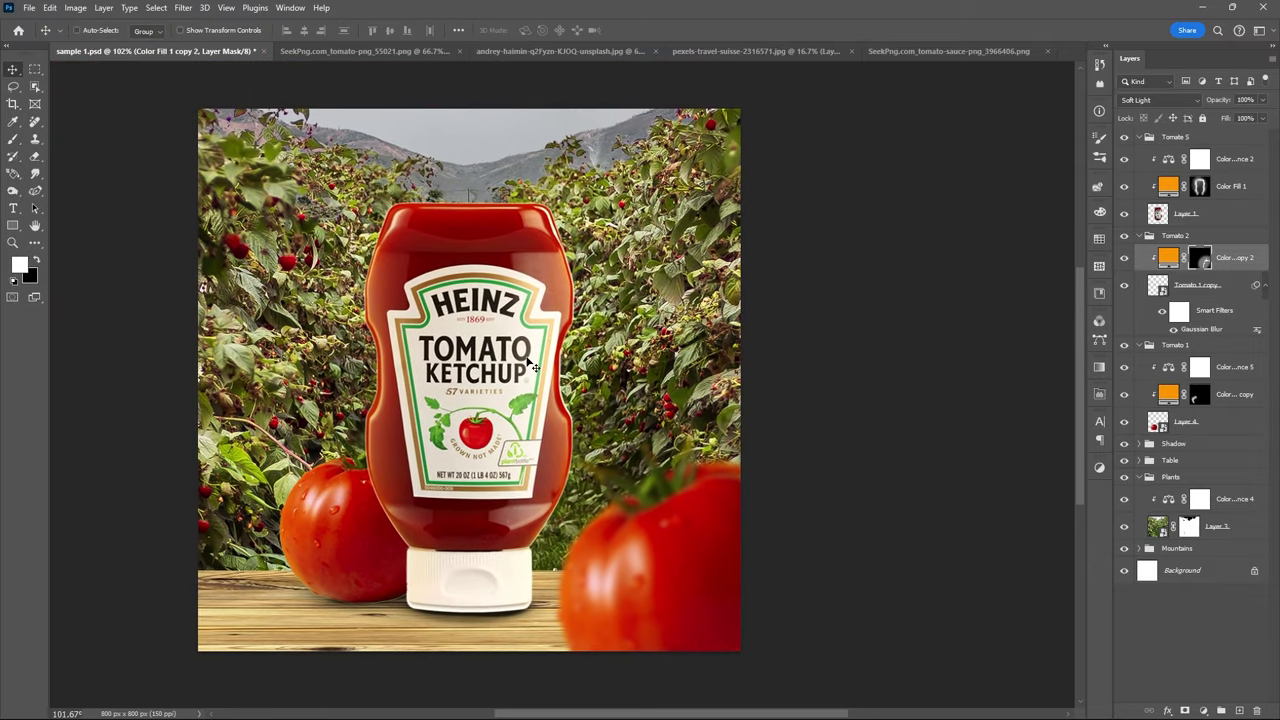
Collapse the open groups, briefly checking the Plants Color Balance settings
{"action": "left_click", "coordinate": [1137, 137]}
{"action": "left_click", "coordinate": [1137, 153]}
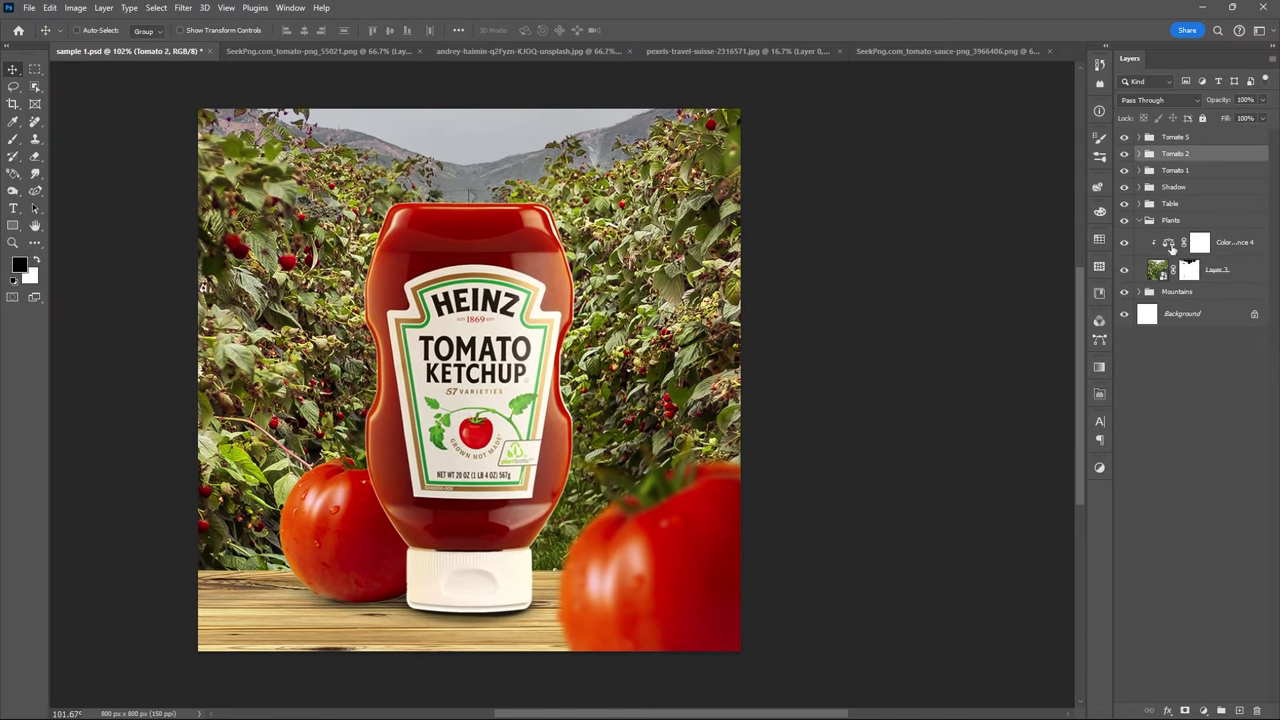
{"action": "double_click", "coordinate": [1170, 244]}
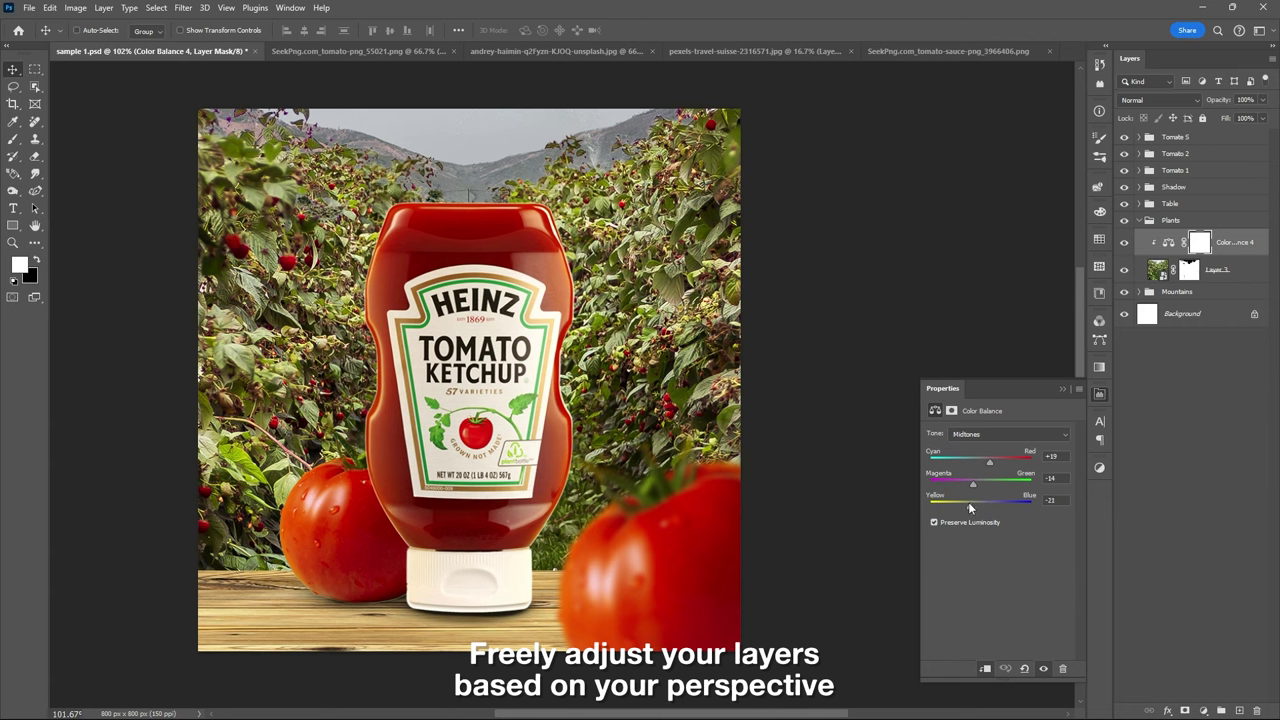
{"action": "left_click", "coordinate": [1062, 389]}
{"action": "left_click", "coordinate": [1139, 220]}
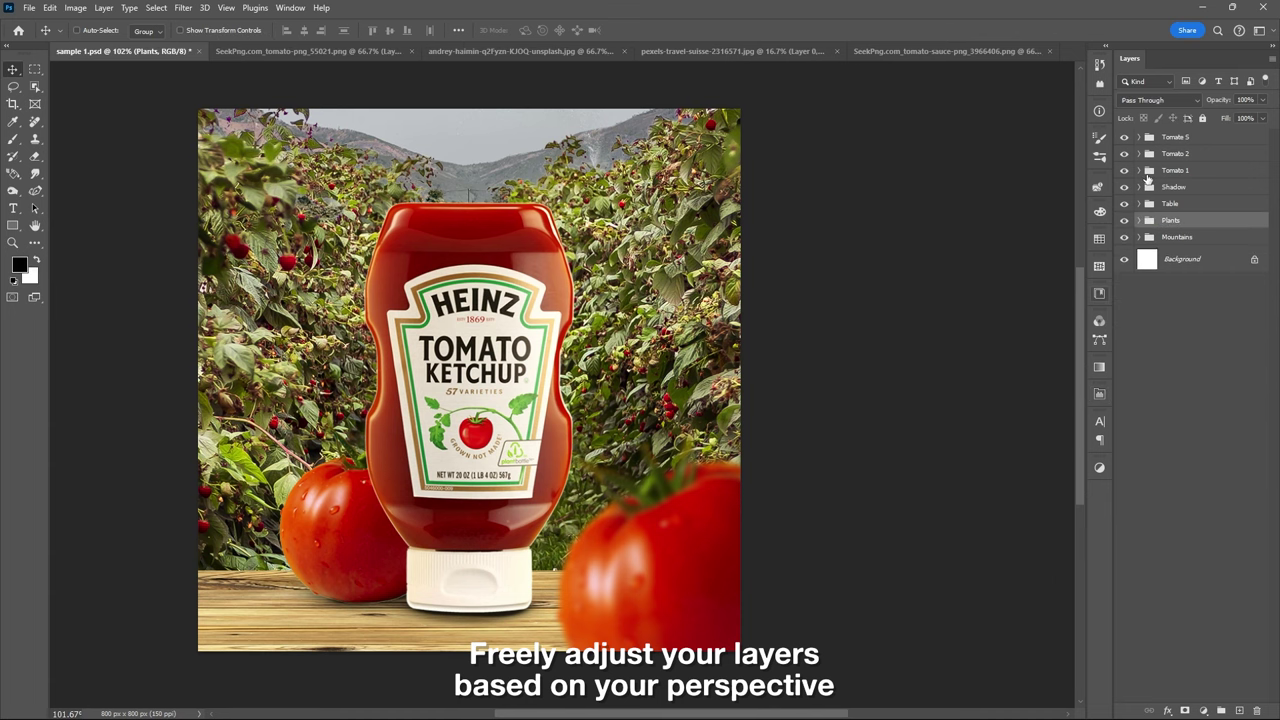
Set the orange fills in Tomato 5 and Tomato 2 to Overlay blending
{"action": "left_click", "coordinate": [1139, 137]}
{"action": "left_click", "coordinate": [1225, 186]}
{"action": "left_click", "coordinate": [1150, 100]}
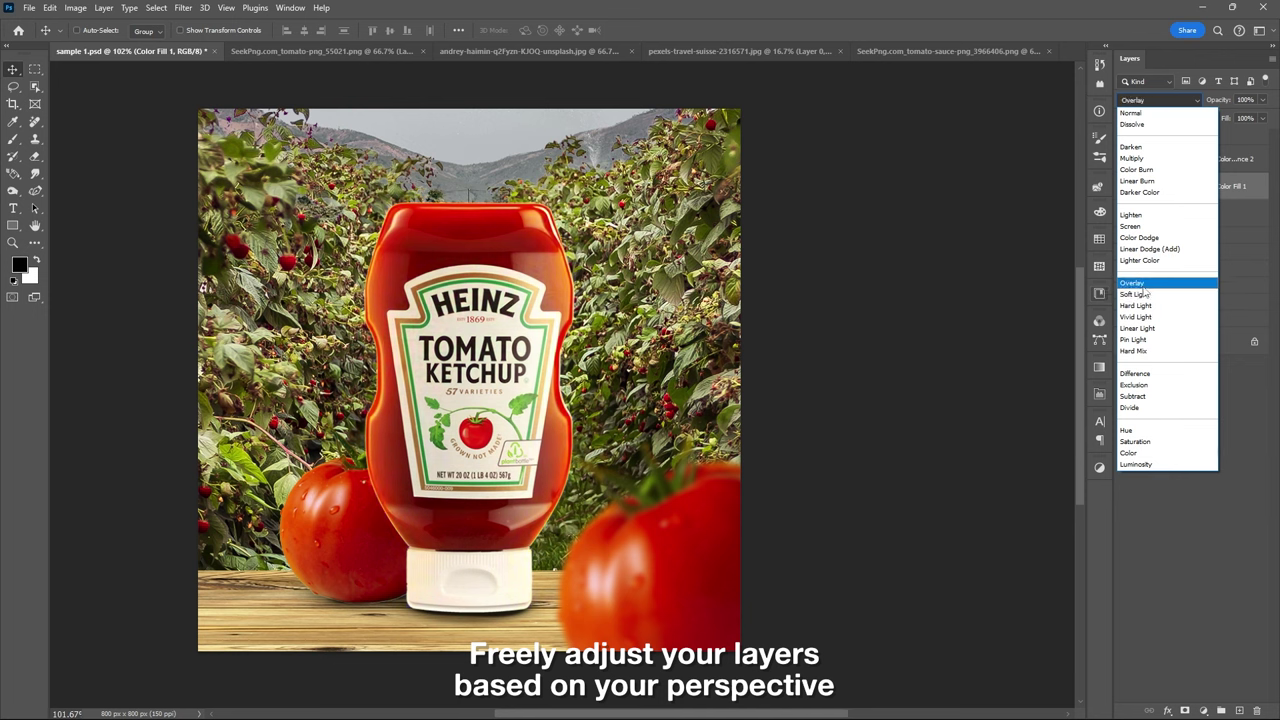
{"action": "left_click", "coordinate": [1146, 288]}
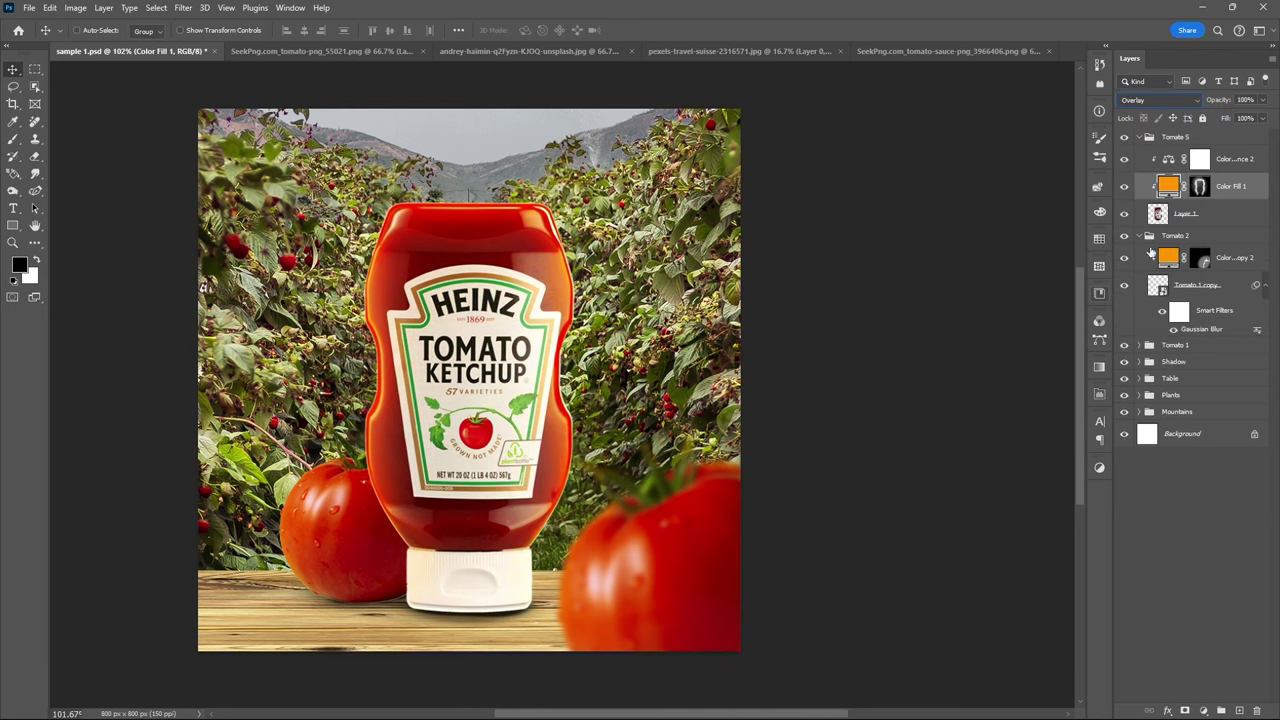
{"action": "left_click", "coordinate": [1233, 263]}
{"action": "left_click", "coordinate": [1160, 100]}
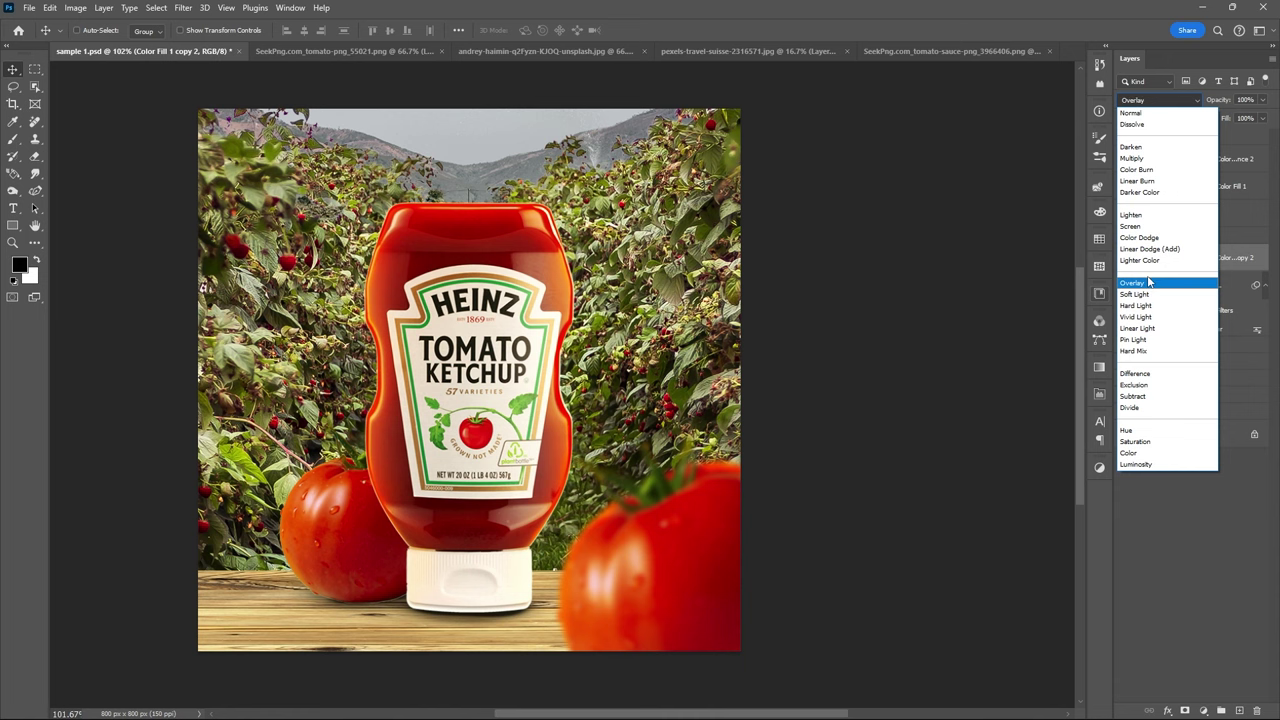
{"action": "left_click", "coordinate": [1148, 286]}
Set the Tomato 1 orange fill to Overlay and collapse all three Tomato groups
{"action": "left_click", "coordinate": [1232, 396]}
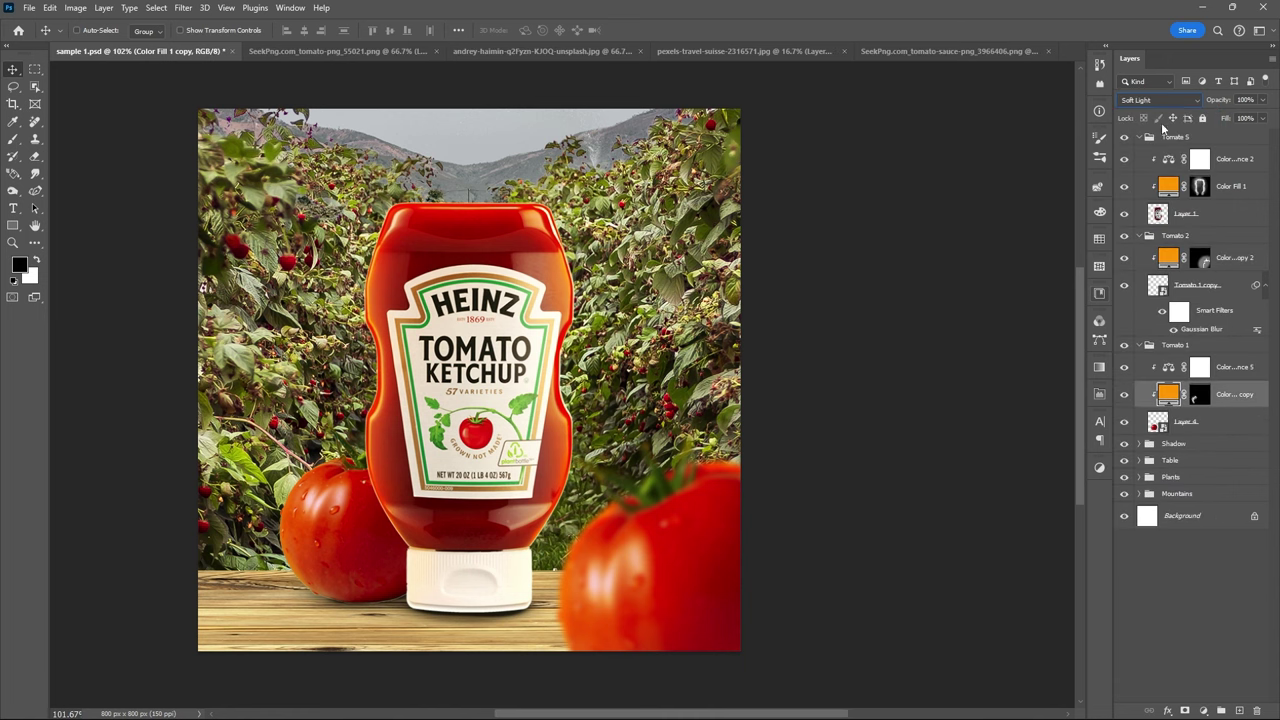
{"action": "left_click", "coordinate": [1160, 100]}
{"action": "left_click", "coordinate": [1140, 284]}
{"action": "left_click", "coordinate": [1223, 140]}
{"action": "left_click", "coordinate": [1140, 137]}
{"action": "left_click", "coordinate": [1140, 153]}
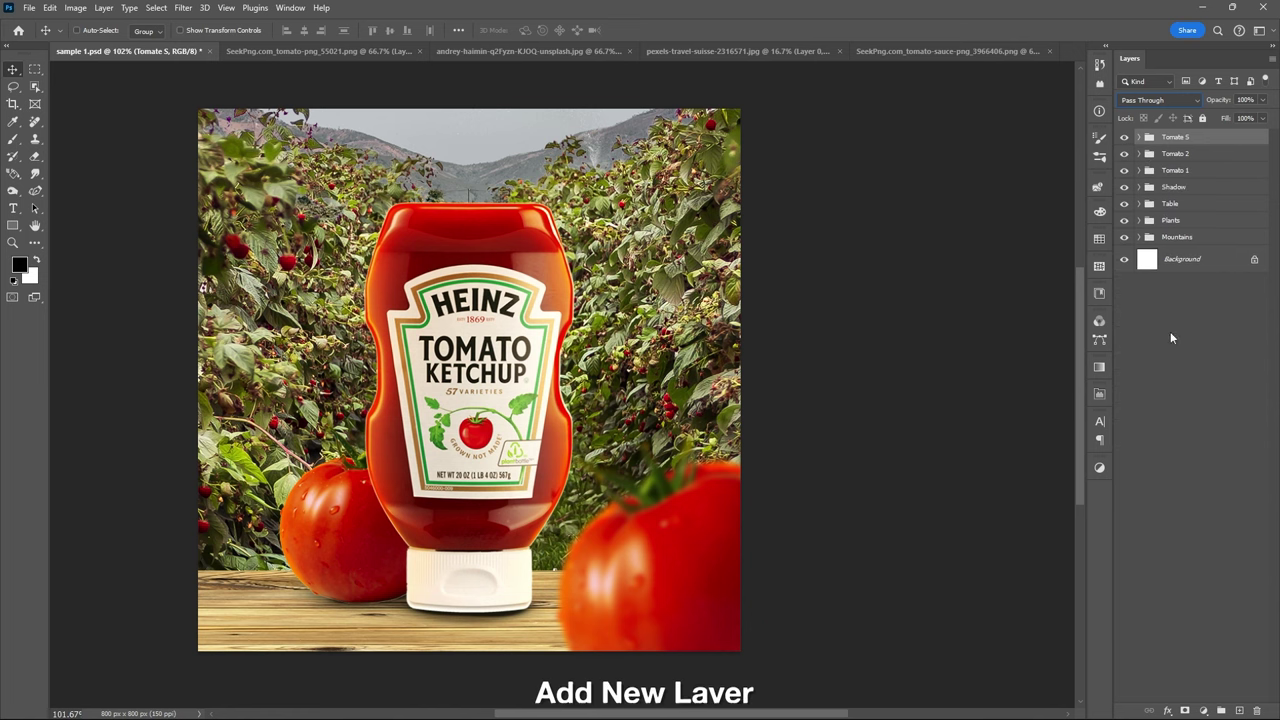
Create a new layer and set up a 1200px soft brush in orange #ffa200
{"action": "left_click", "coordinate": [1239, 710]}
{"action": "scroll", "coordinate": [455, 300], "scroll_direction": "down", "scroll_amount": 2}
{"action": "key", "text": "b"}
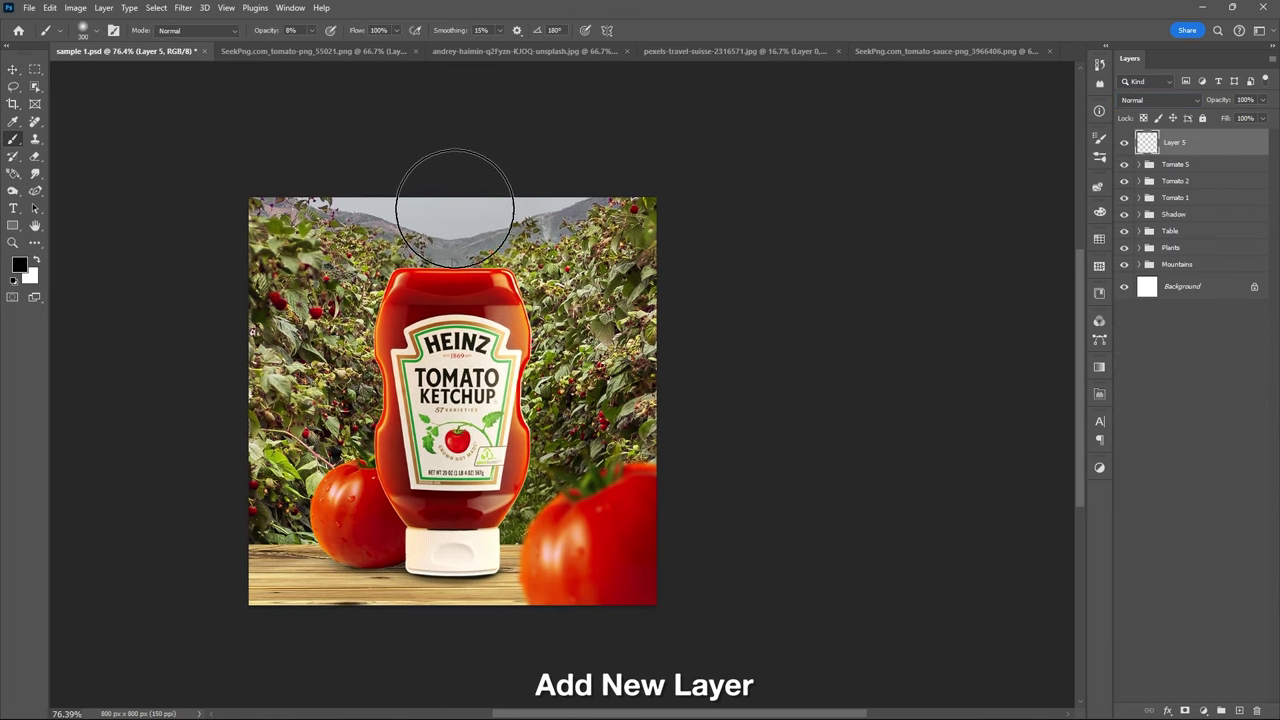
{"action": "key", "text": "bracketright"}
{"action": "key", "text": "bracketright"}
{"action": "key", "text": "bracketright"}
{"action": "right_click", "coordinate": [445, 195]}
{"action": "key", "text": "Escape"}
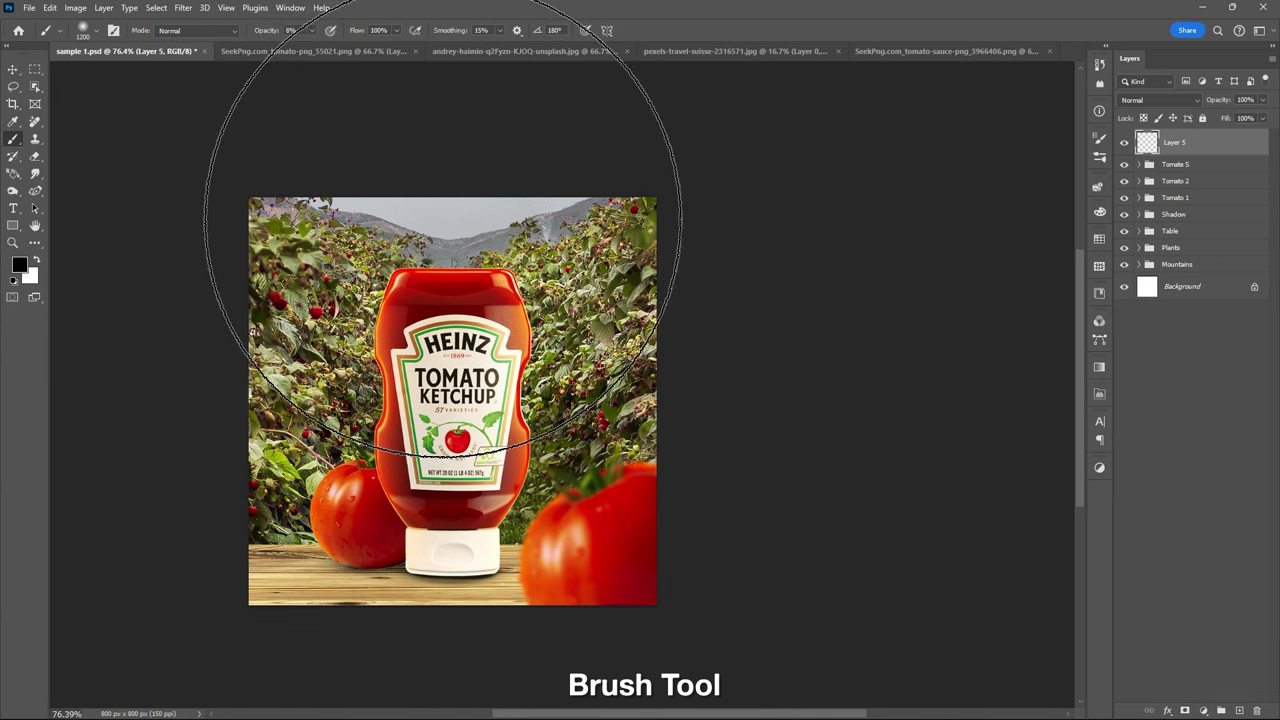
{"action": "left_click", "coordinate": [18, 264]}
{"action": "left_click", "coordinate": [997, 287]}
{"action": "left_click", "coordinate": [1024, 438]}
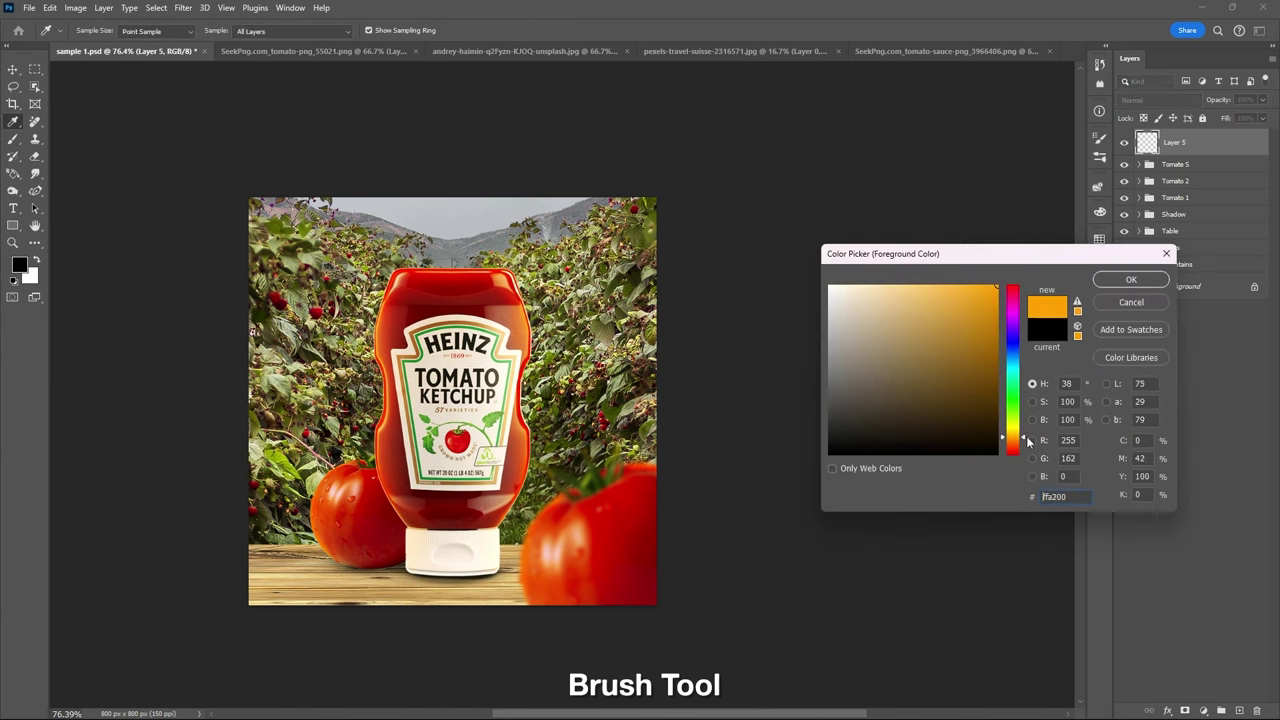
{"action": "left_click", "coordinate": [1131, 279]}
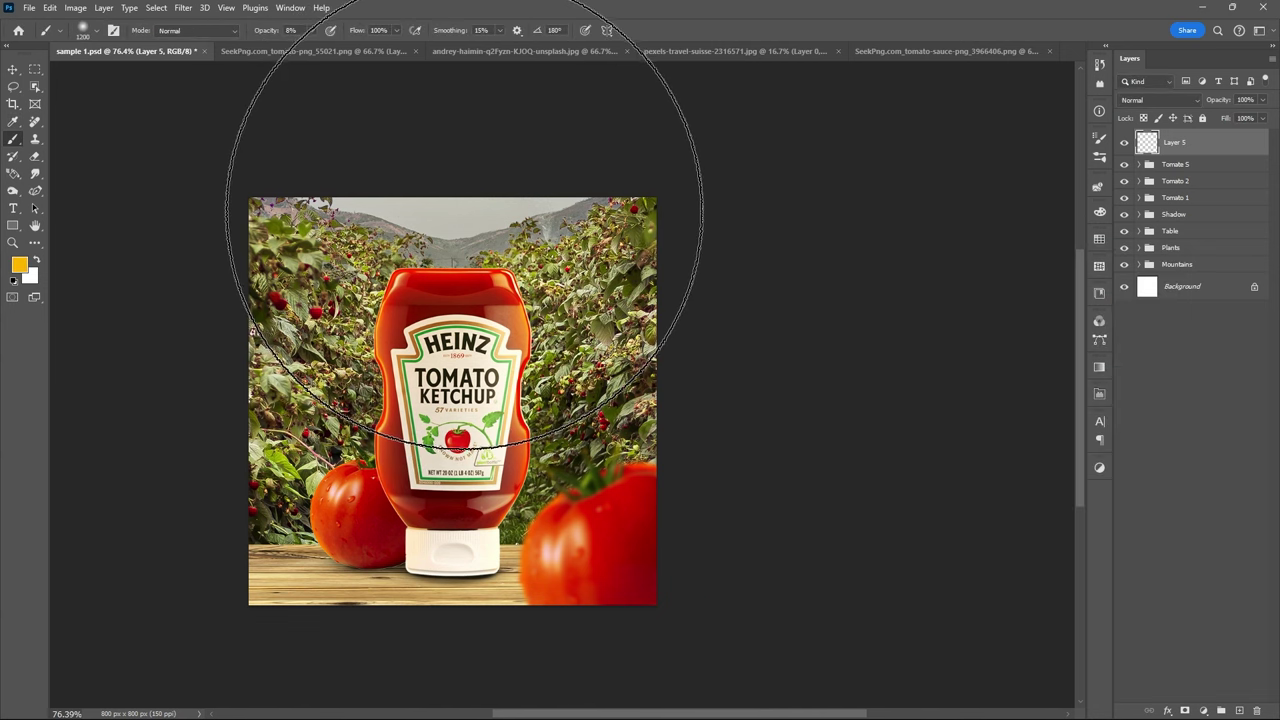
Paint orange along the top of the image, blended in Screen at 30% opacity
{"action": "left_click_drag", "start_coordinate": [366, 51], "coordinate": [380, 48]}
{"action": "left_click", "coordinate": [452, 180]}
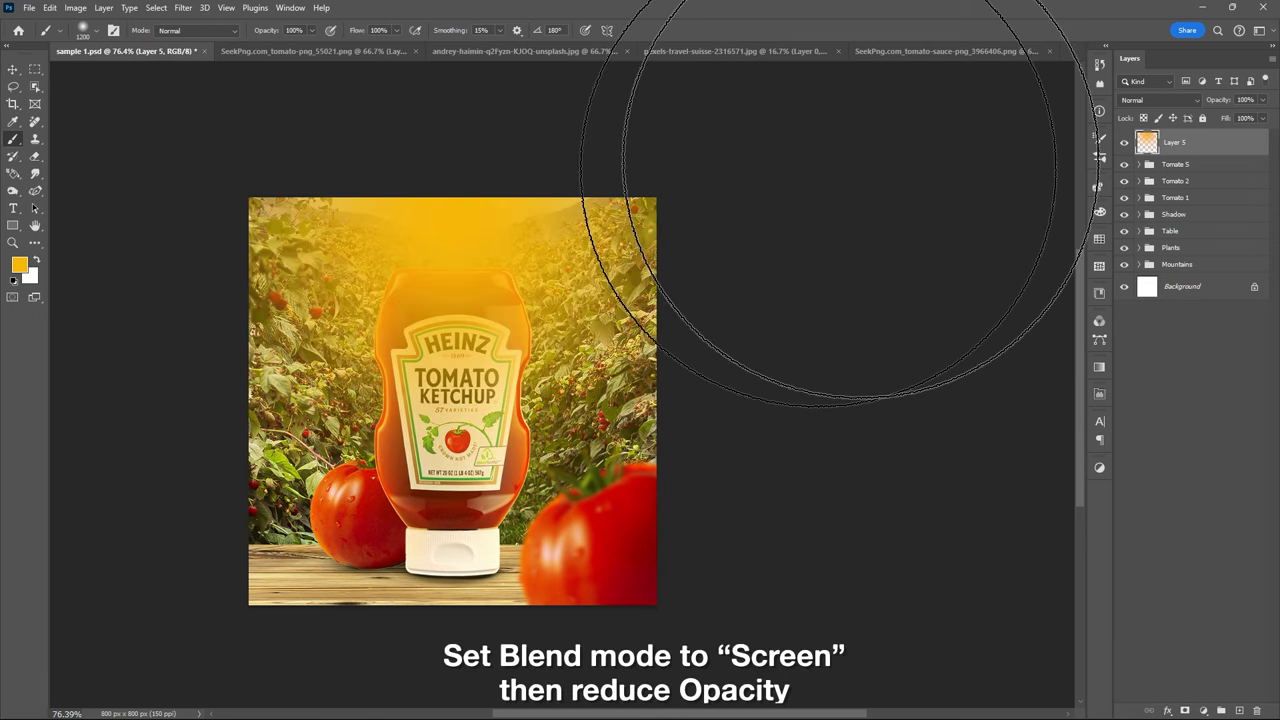
{"action": "left_click", "coordinate": [1160, 100]}
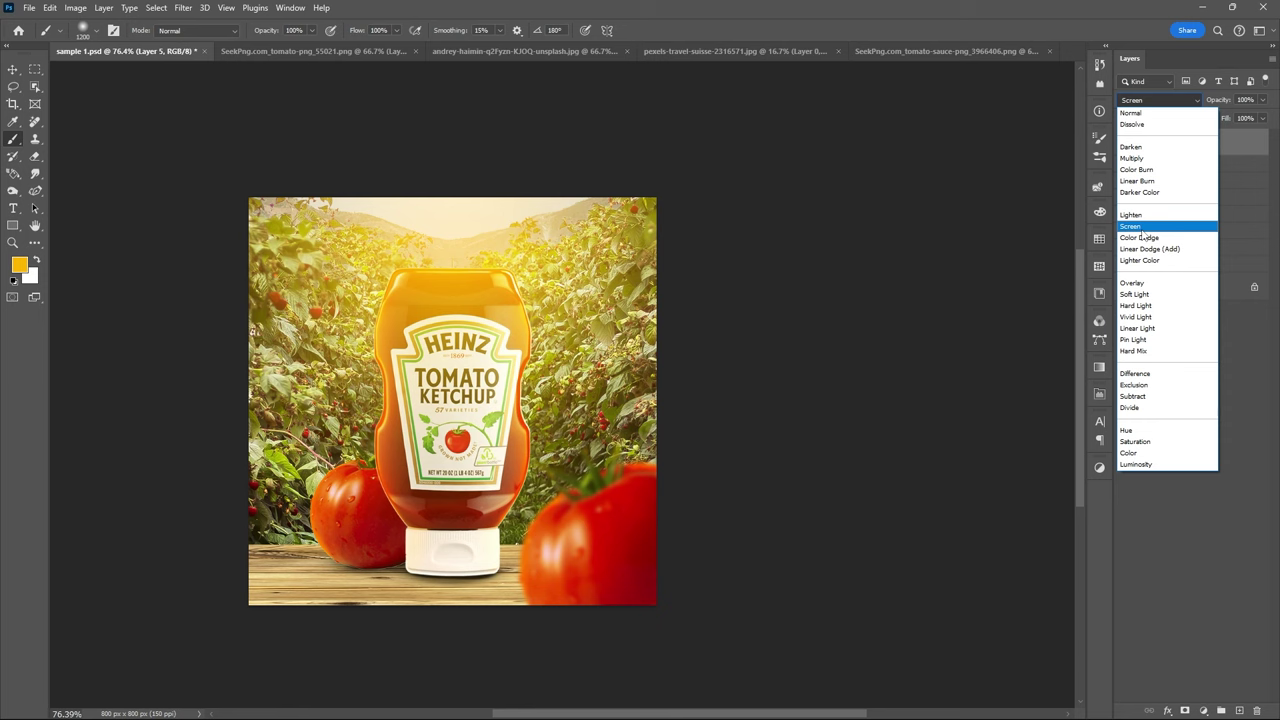
{"action": "left_click", "coordinate": [1140, 229]}
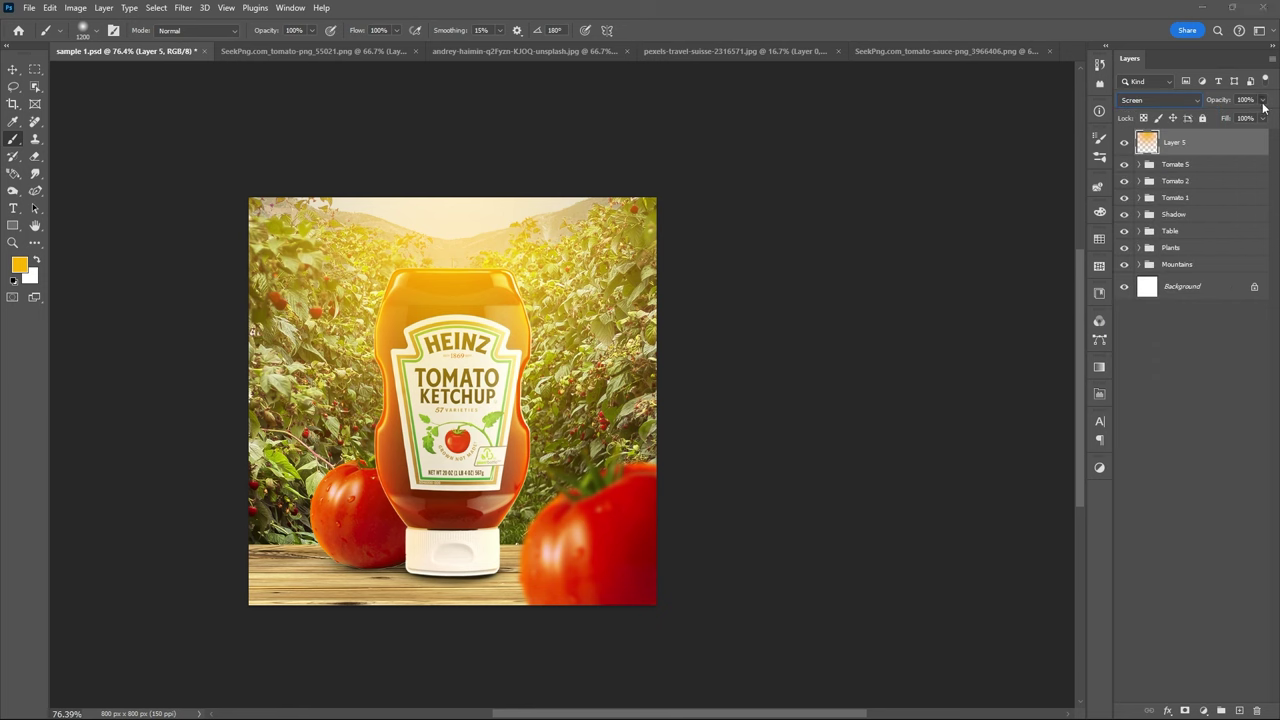
{"action": "left_click_drag", "start_coordinate": [1262, 101], "coordinate": [1222, 120]}
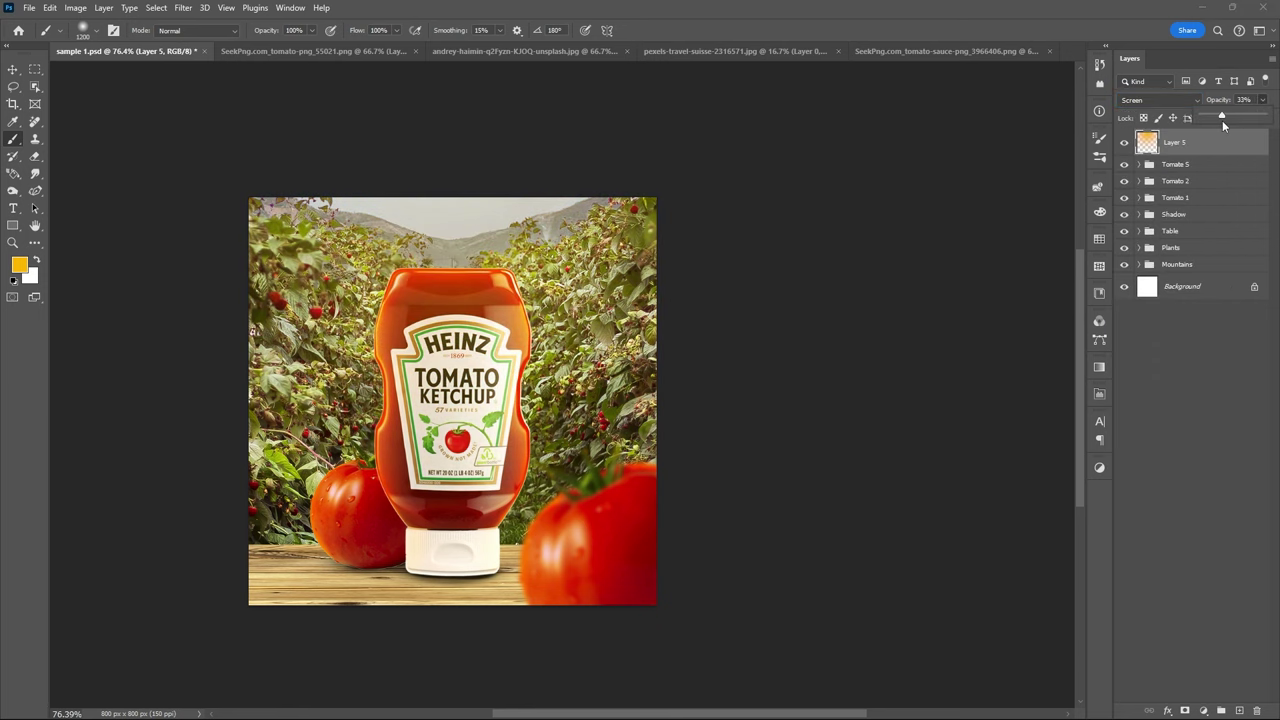
{"action": "left_click_drag", "start_coordinate": [1222, 120], "coordinate": [1219, 120]}
{"action": "key", "text": "v"}
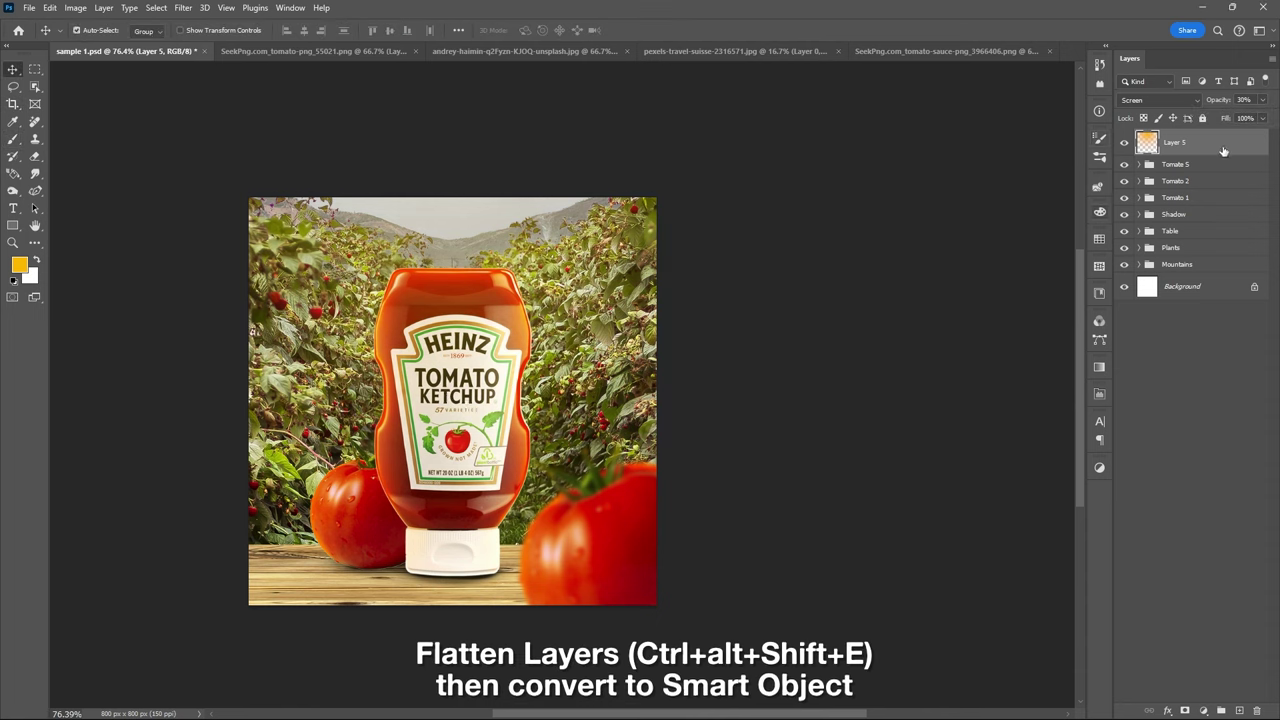
Merge all visible layers into Layer 6 and convert it to a smart object
{"action": "key", "text": "ctrl+alt+shift+e"}
{"action": "right_click", "coordinate": [1223, 150]}
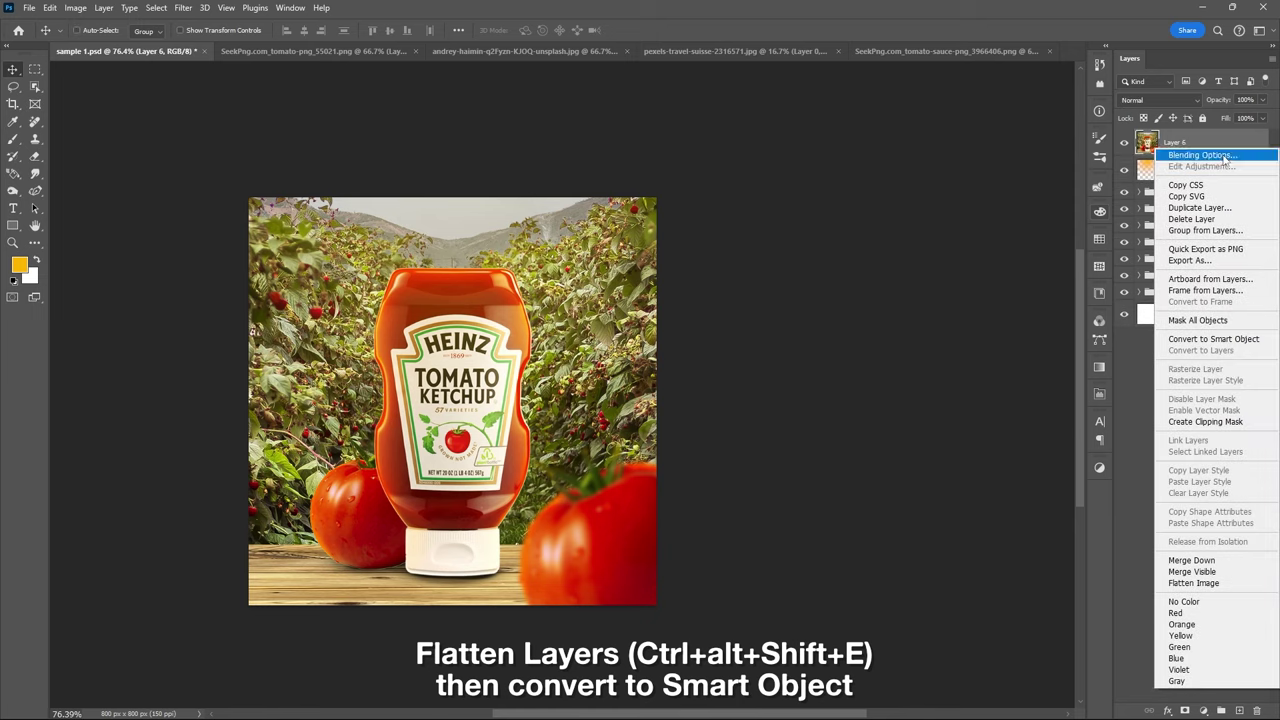
{"action": "left_click", "coordinate": [1218, 339]}
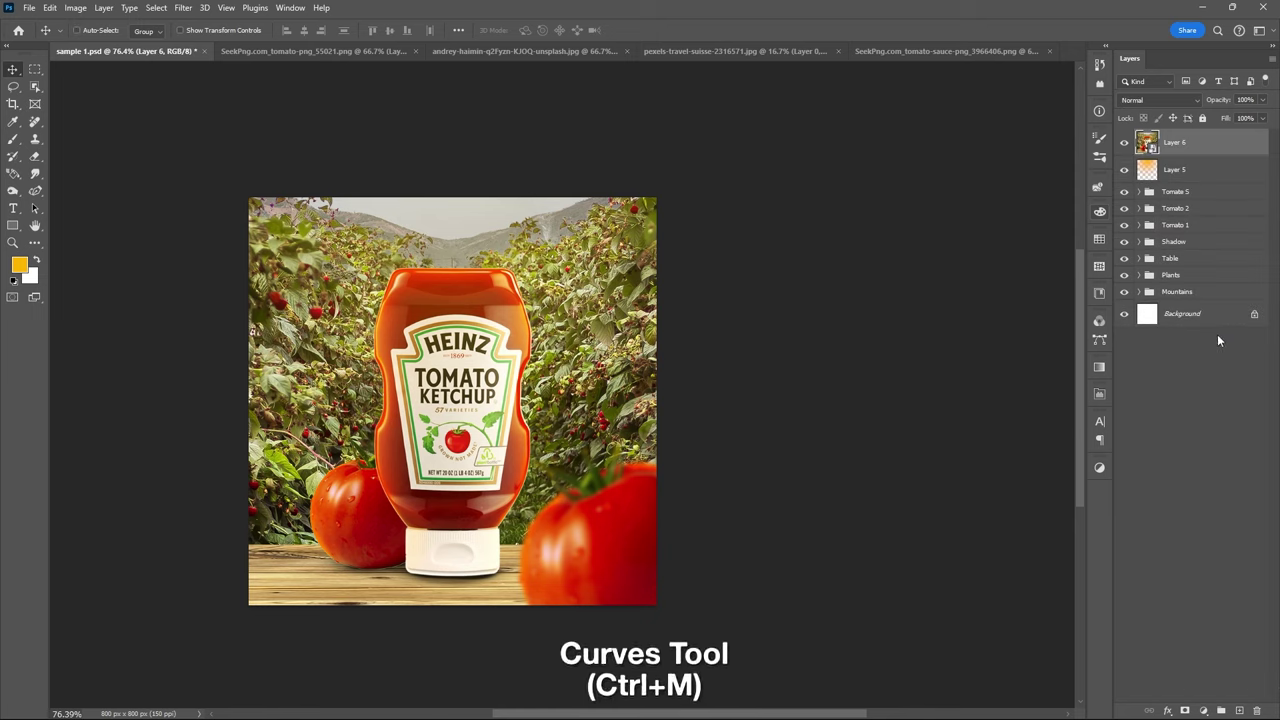
Apply a darkening Curves with lifted black point, then Add Noise to Layer 6
{"action": "key", "text": "ctrl+m"}
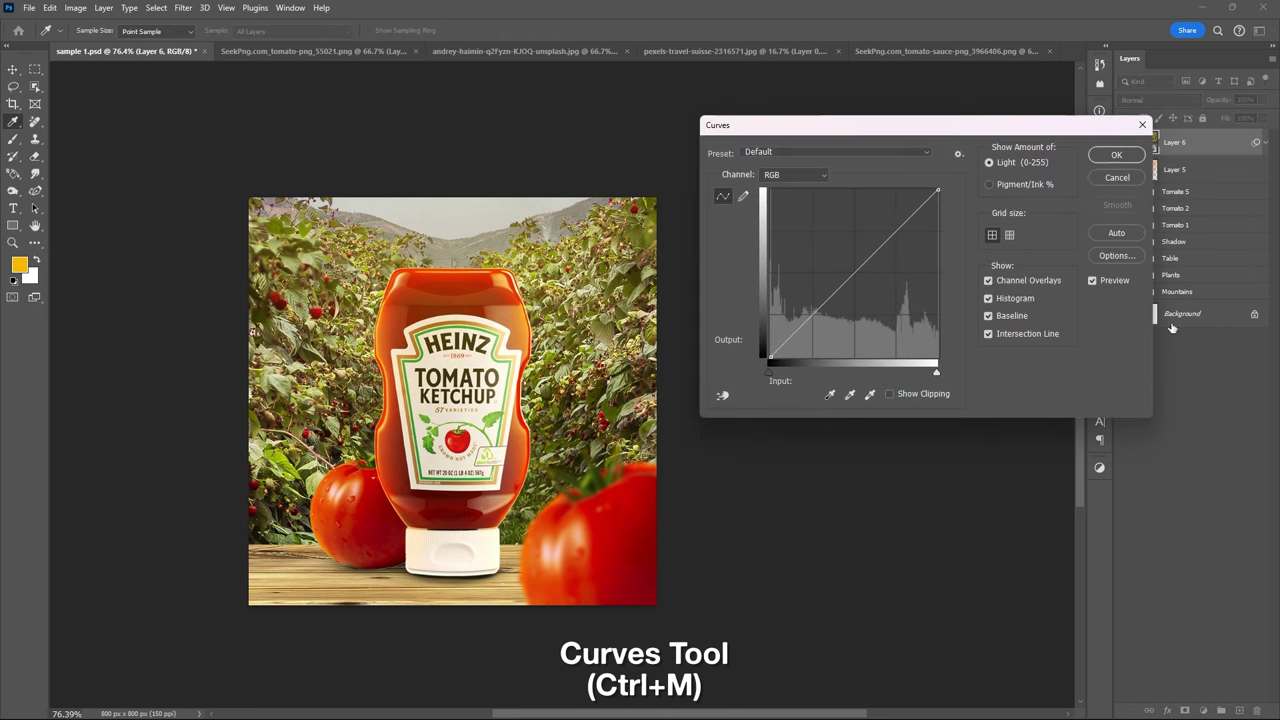
{"action": "mouse_move", "coordinate": [855, 271]}
{"action": "left_mouse_down"}
{"action": "mouse_move", "coordinate": [855, 288]}
{"action": "mouse_move", "coordinate": [876, 253]}
{"action": "left_mouse_up"}
{"action": "key", "text": "ctrl+z"}
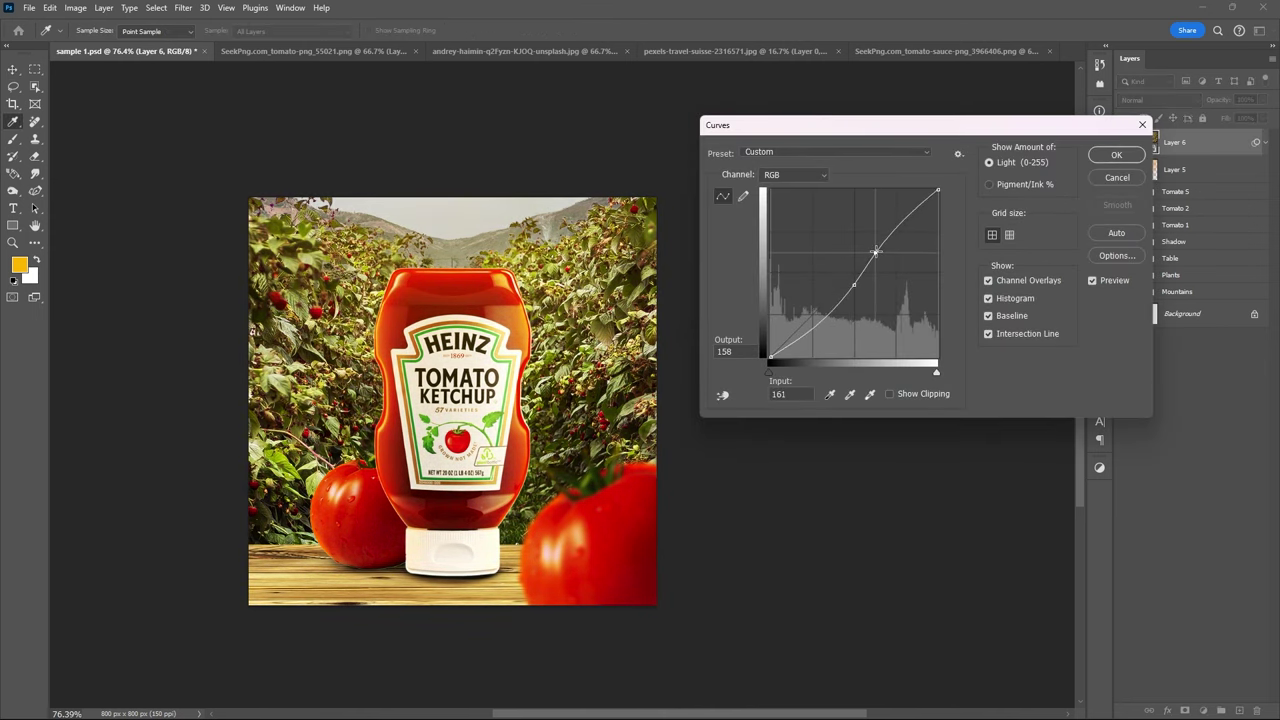
{"action": "left_click_drag", "start_coordinate": [771, 357], "coordinate": [768, 345]}
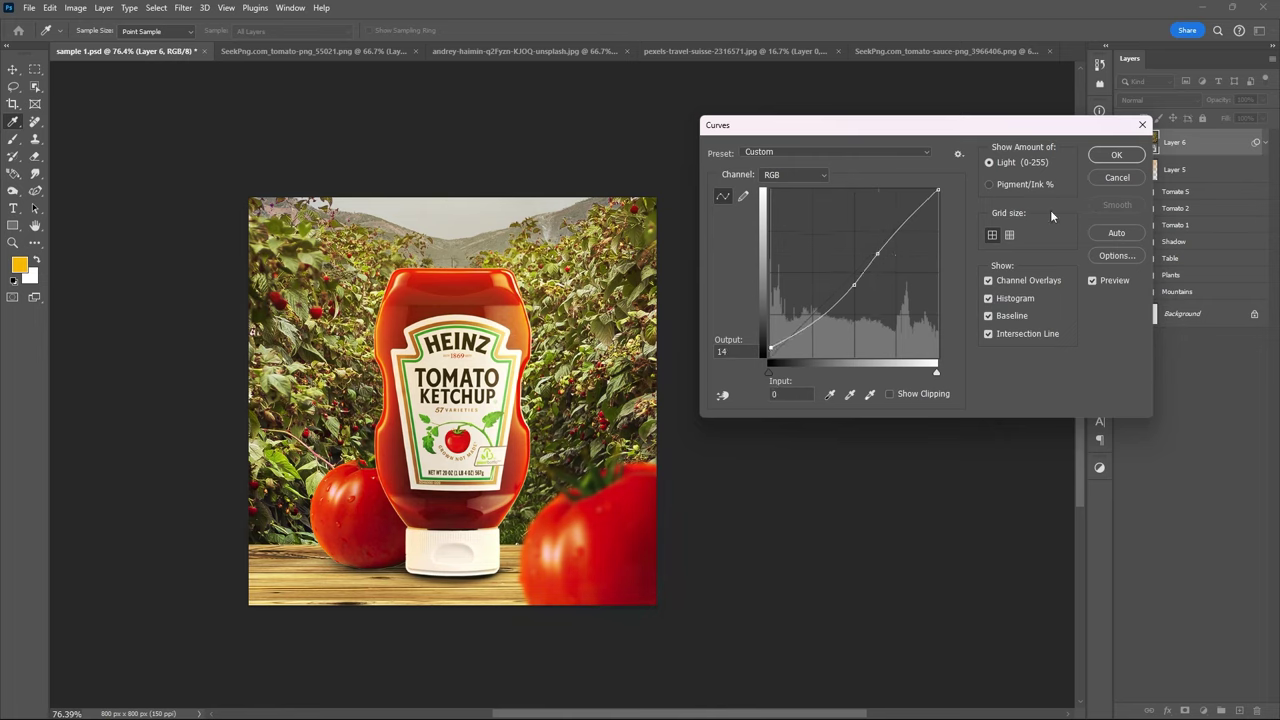
{"action": "left_click", "coordinate": [1116, 155]}
{"action": "left_click", "coordinate": [183, 7]}
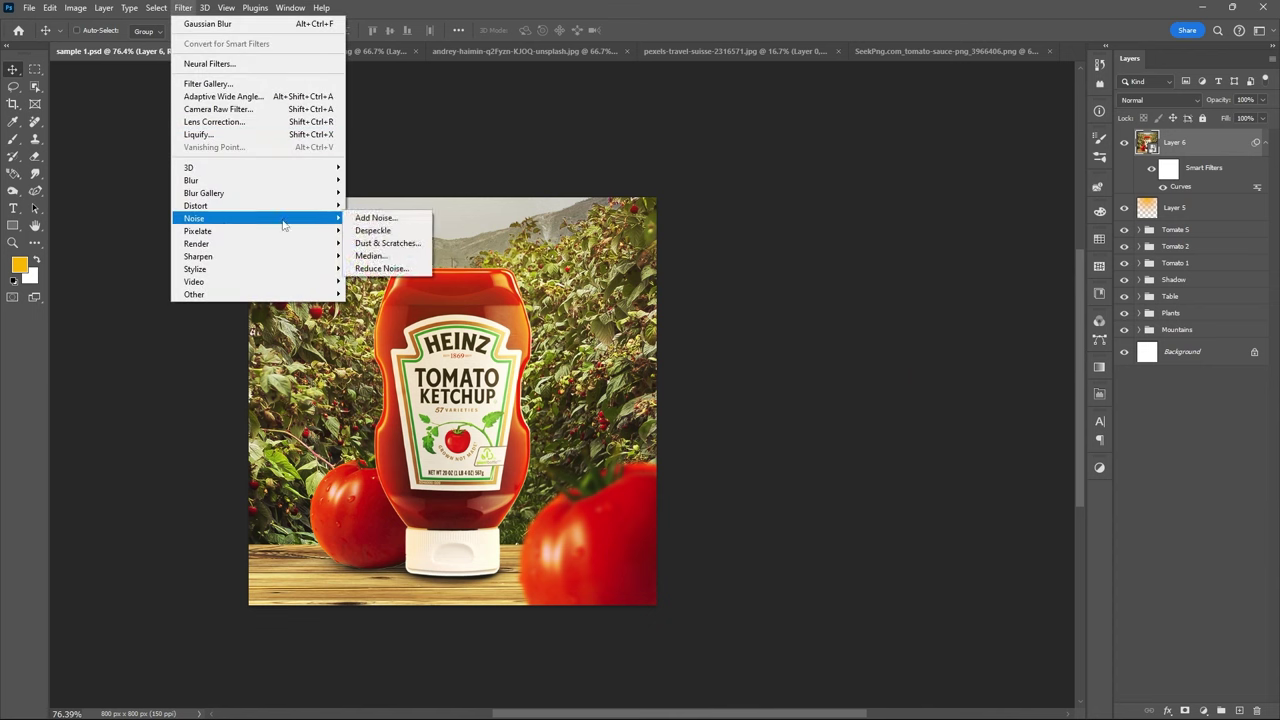
{"action": "left_click", "coordinate": [375, 217]}
{"action": "left_click", "coordinate": [702, 152]}
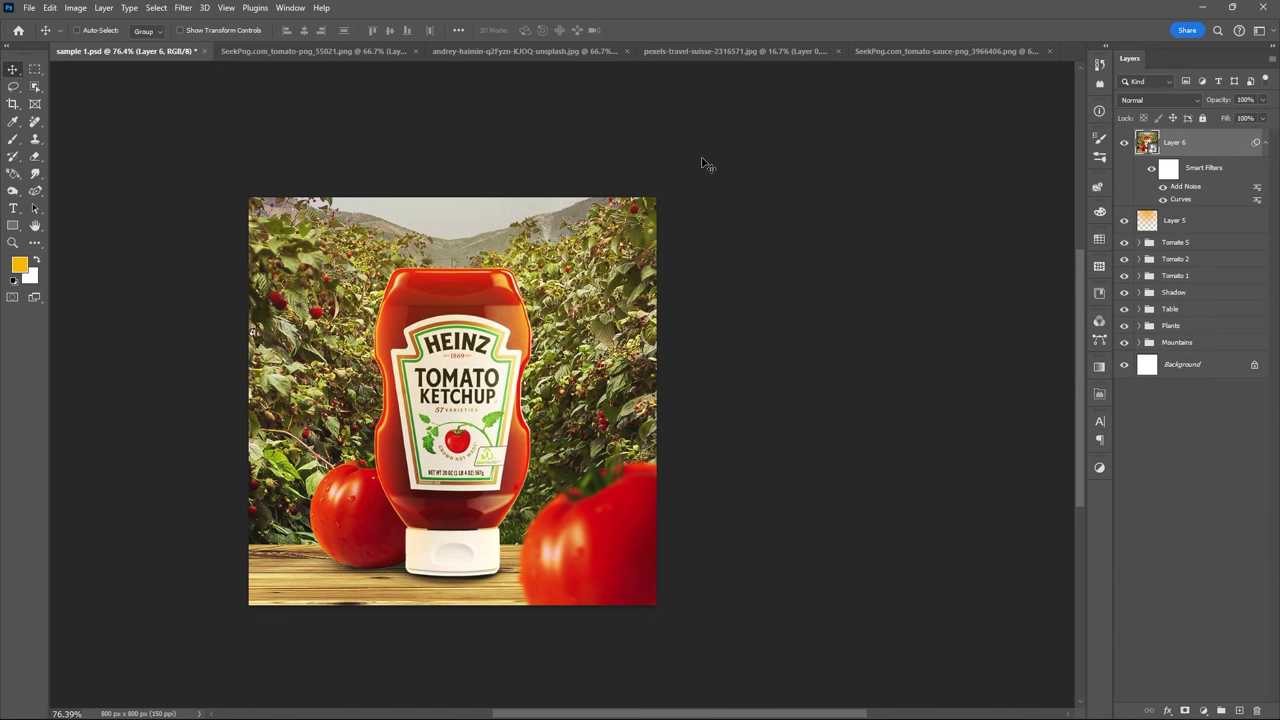
Add a Color Balance layer shifting midtones toward red and highlights toward cyan-blue
{"action": "left_click", "coordinate": [1204, 710]}
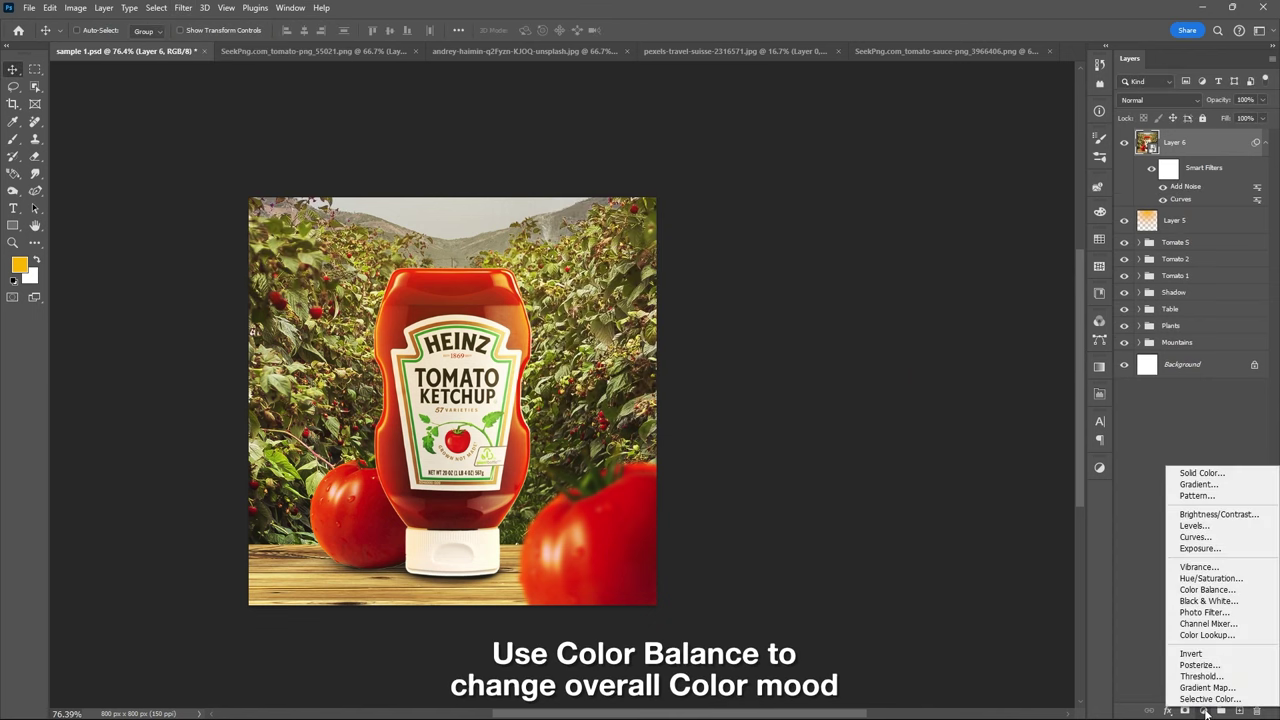
{"action": "left_click", "coordinate": [1190, 600]}
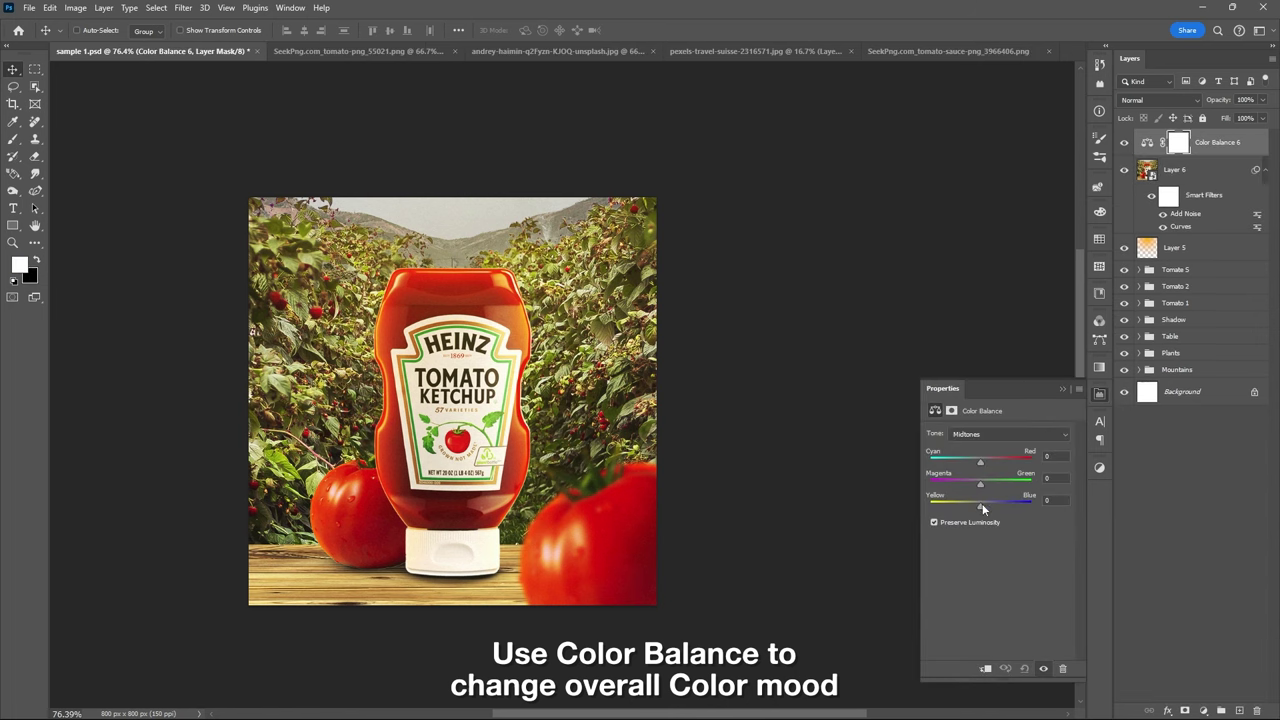
{"action": "mouse_move", "coordinate": [997, 506]}
{"action": "left_mouse_down"}
{"action": "mouse_move", "coordinate": [971, 457]}
{"action": "mouse_move", "coordinate": [992, 460]}
{"action": "left_mouse_up"}
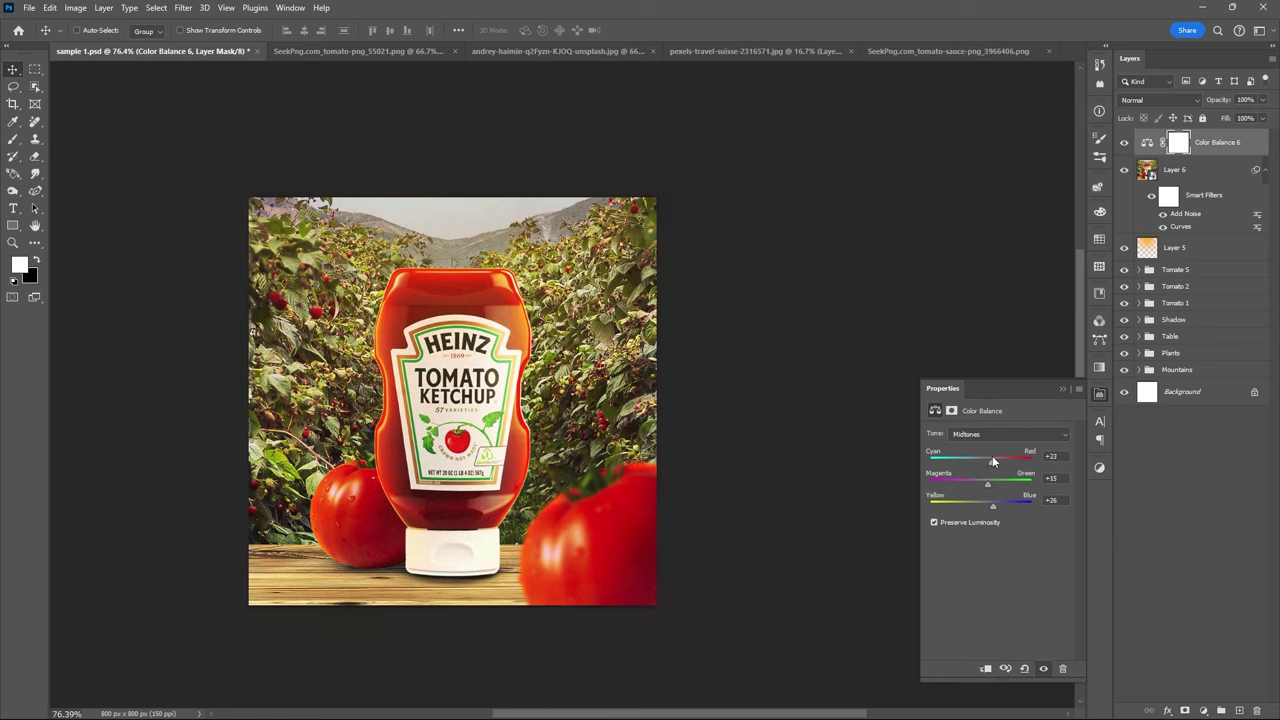
{"action": "left_click", "coordinate": [984, 436]}
{"action": "left_click", "coordinate": [984, 469]}
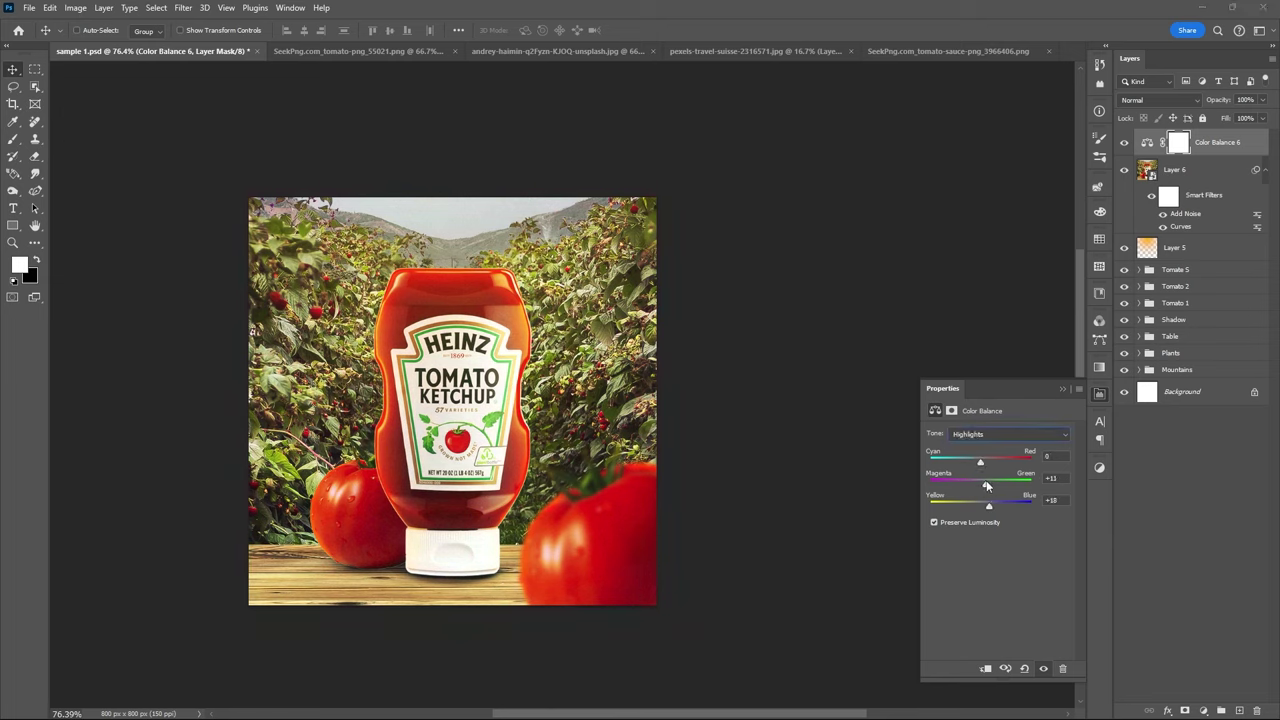
{"action": "left_click_drag", "start_coordinate": [986, 482], "coordinate": [974, 463]}
{"action": "left_click", "coordinate": [1061, 388]}
{"action": "scroll", "coordinate": [650, 427], "scroll_direction": "up", "scroll_amount": 1}
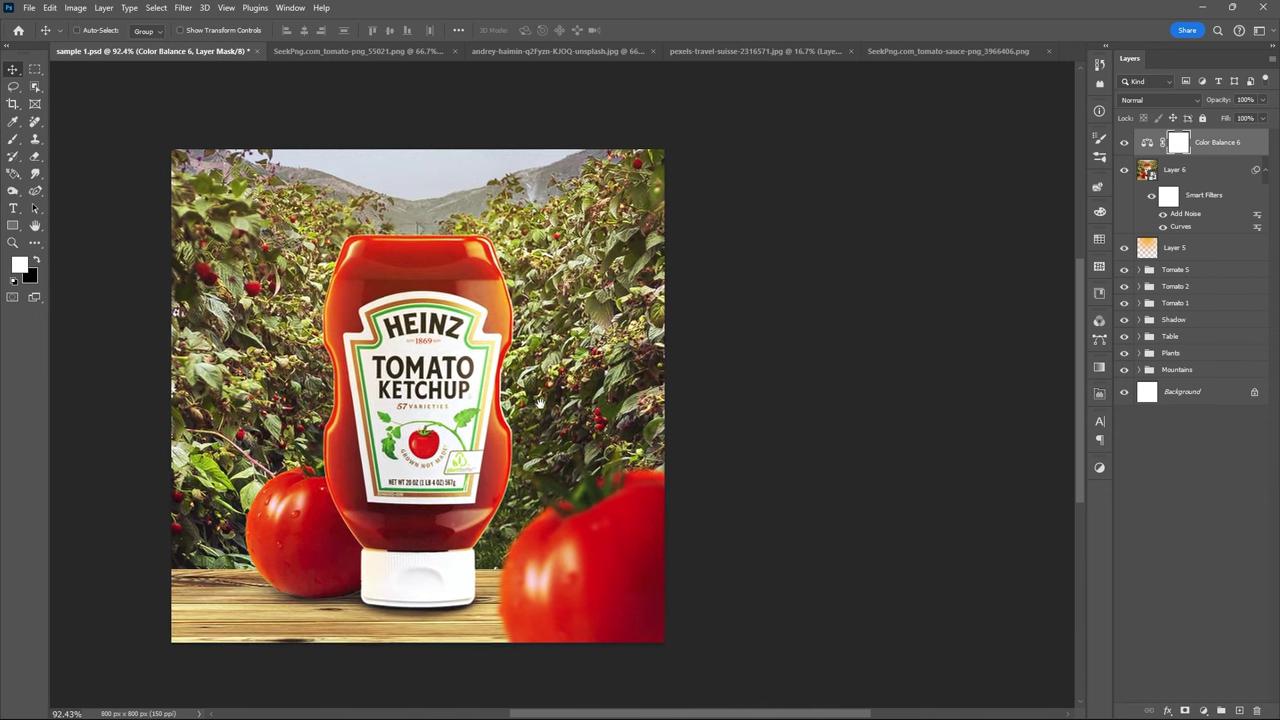
{"action": "left_click_drag", "start_coordinate": [539, 404], "coordinate": [614, 412]}
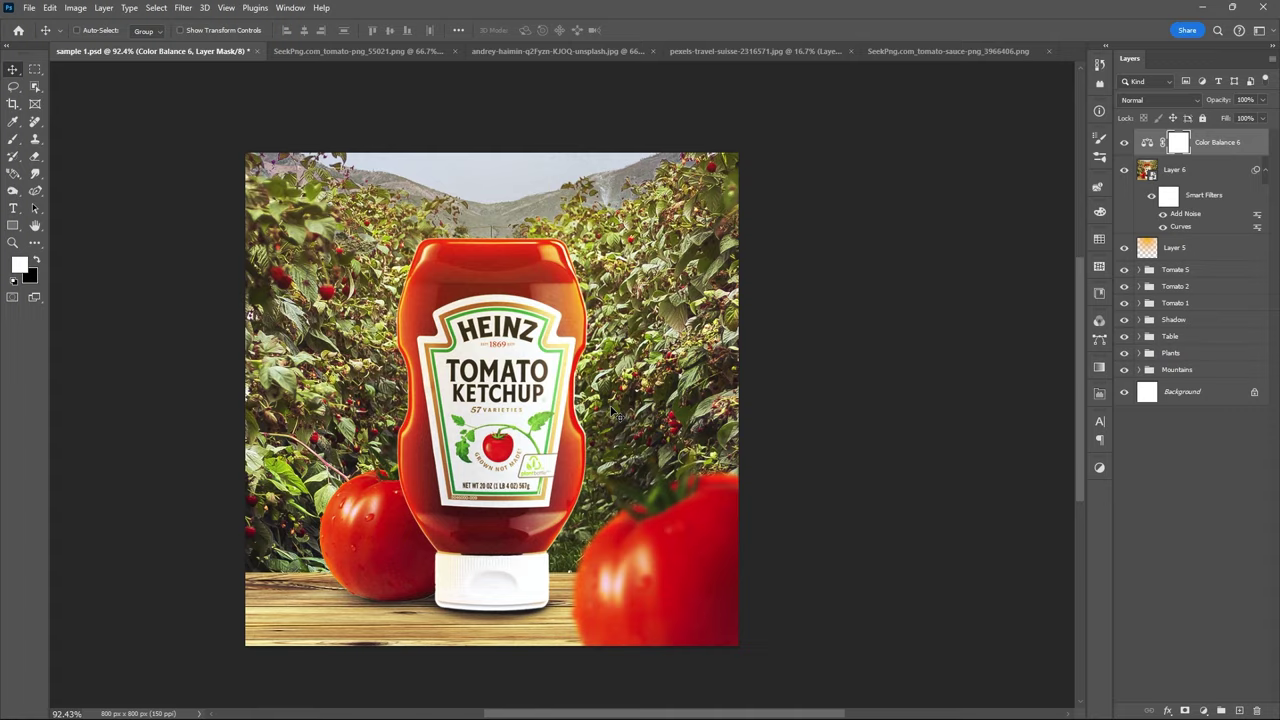